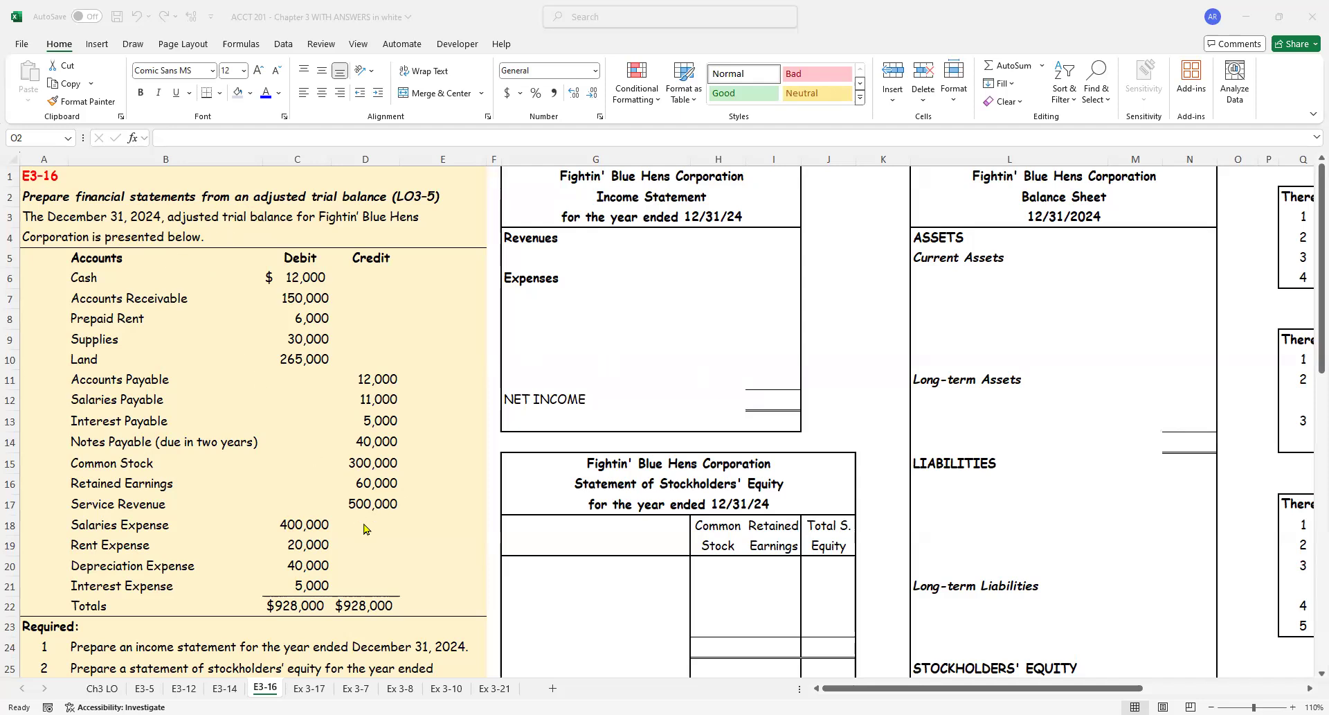
Step: Make the hidden Beginning Balance label in G20 of the statement of stockholders' equity readable with black font colour
{"action": "scroll", "coordinate": [405, 601], "scroll_direction": "down", "scroll_amount": 5}
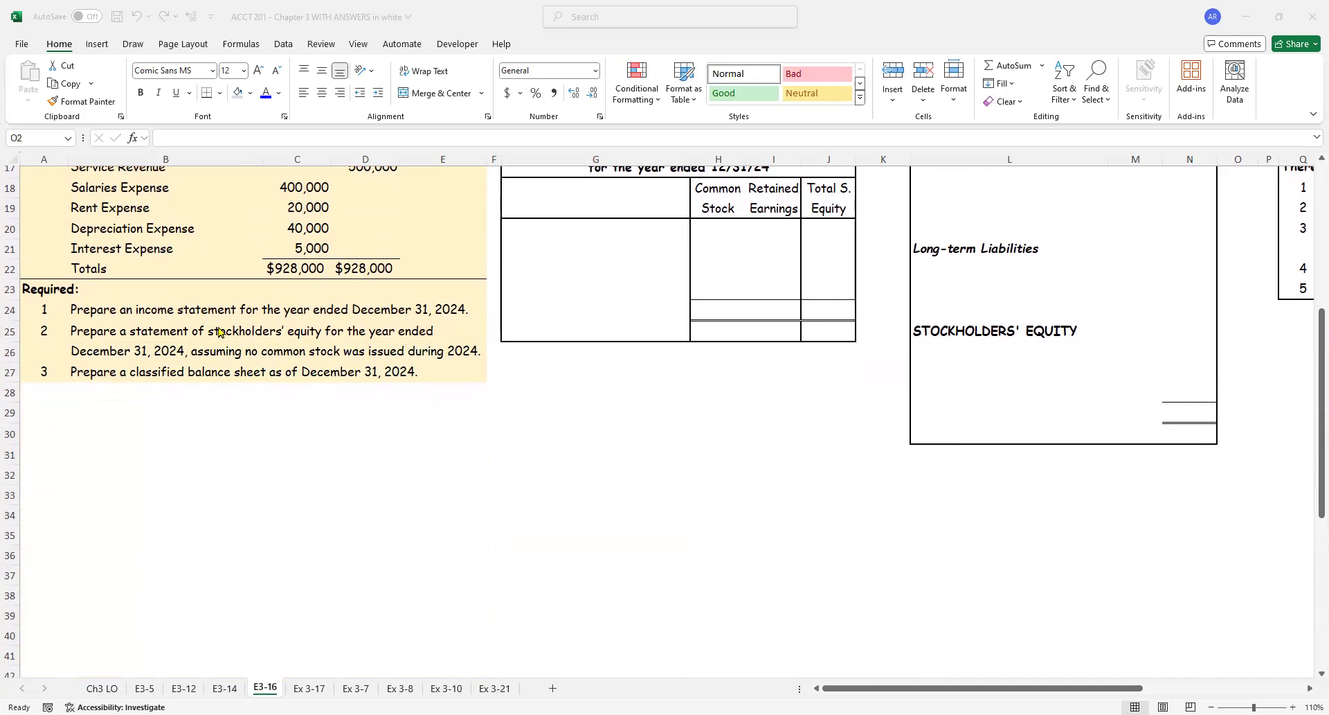
{"action": "scroll", "coordinate": [219, 333], "scroll_direction": "up", "scroll_amount": 5}
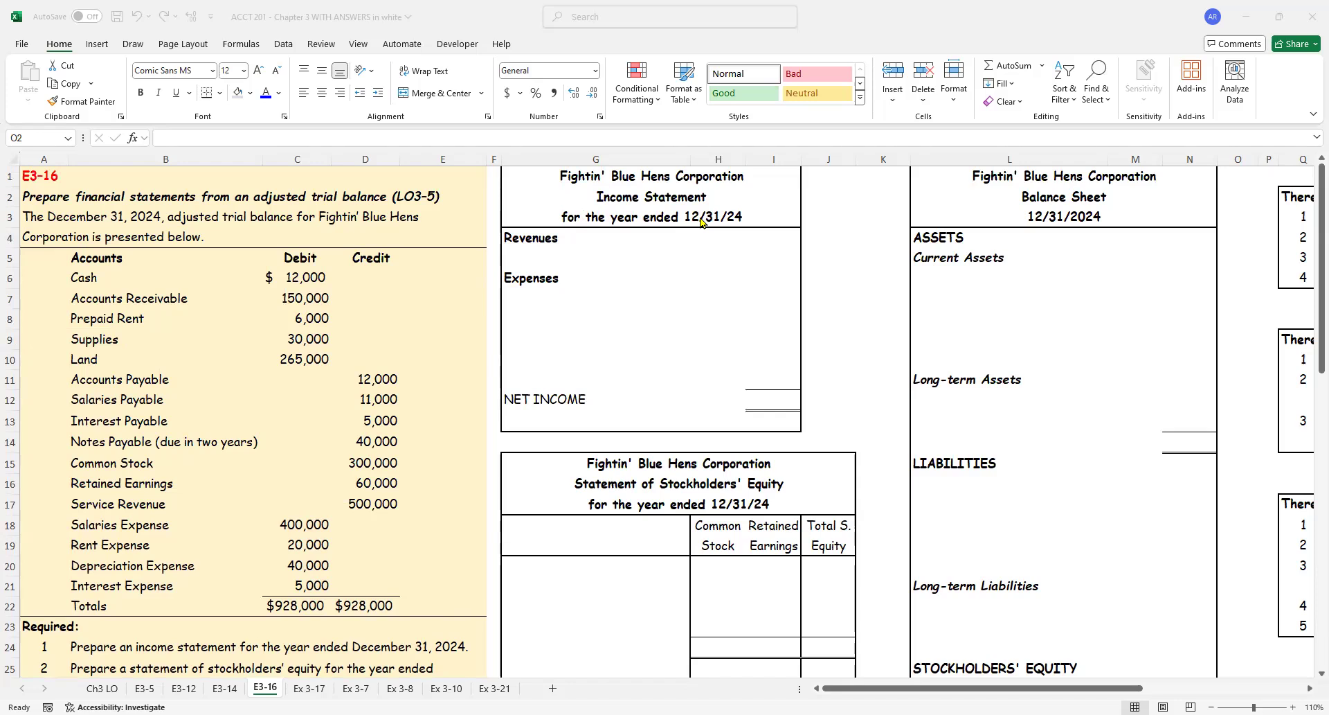
{"action": "scroll", "coordinate": [699, 352], "scroll_direction": "down", "scroll_amount": 3}
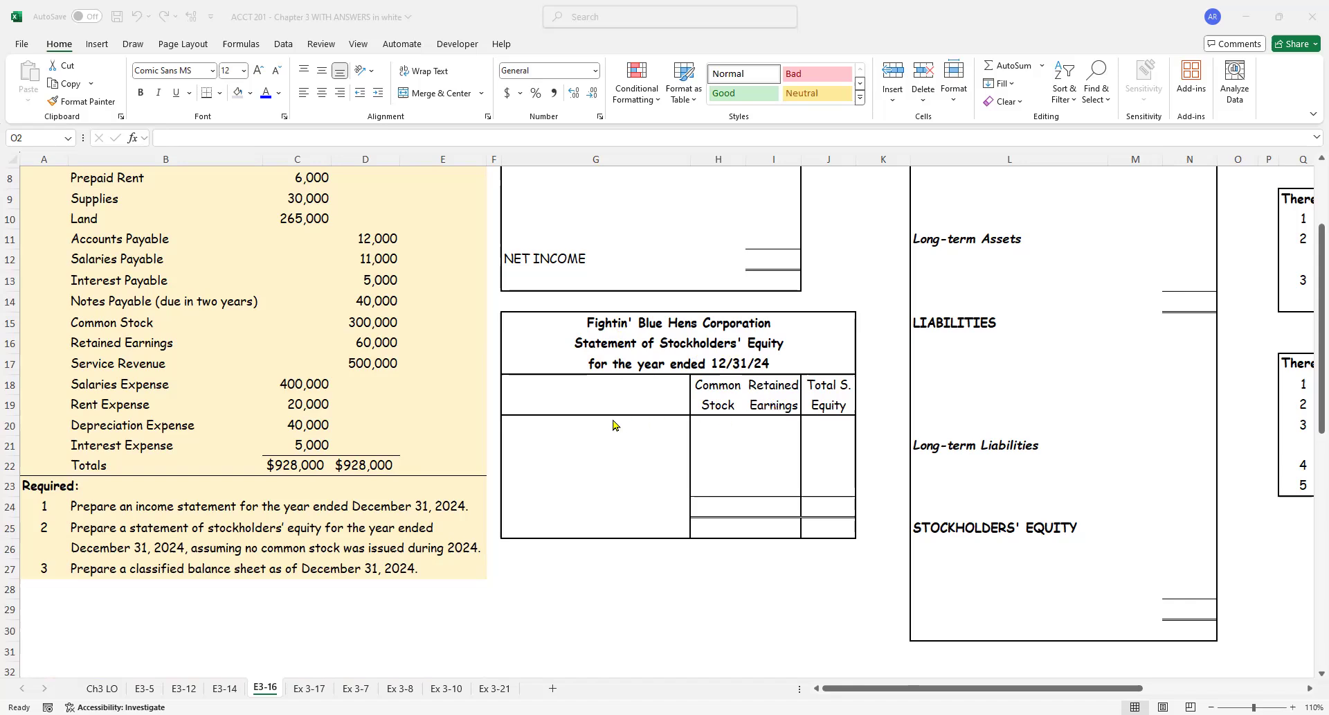
{"action": "left_click", "coordinate": [574, 423]}
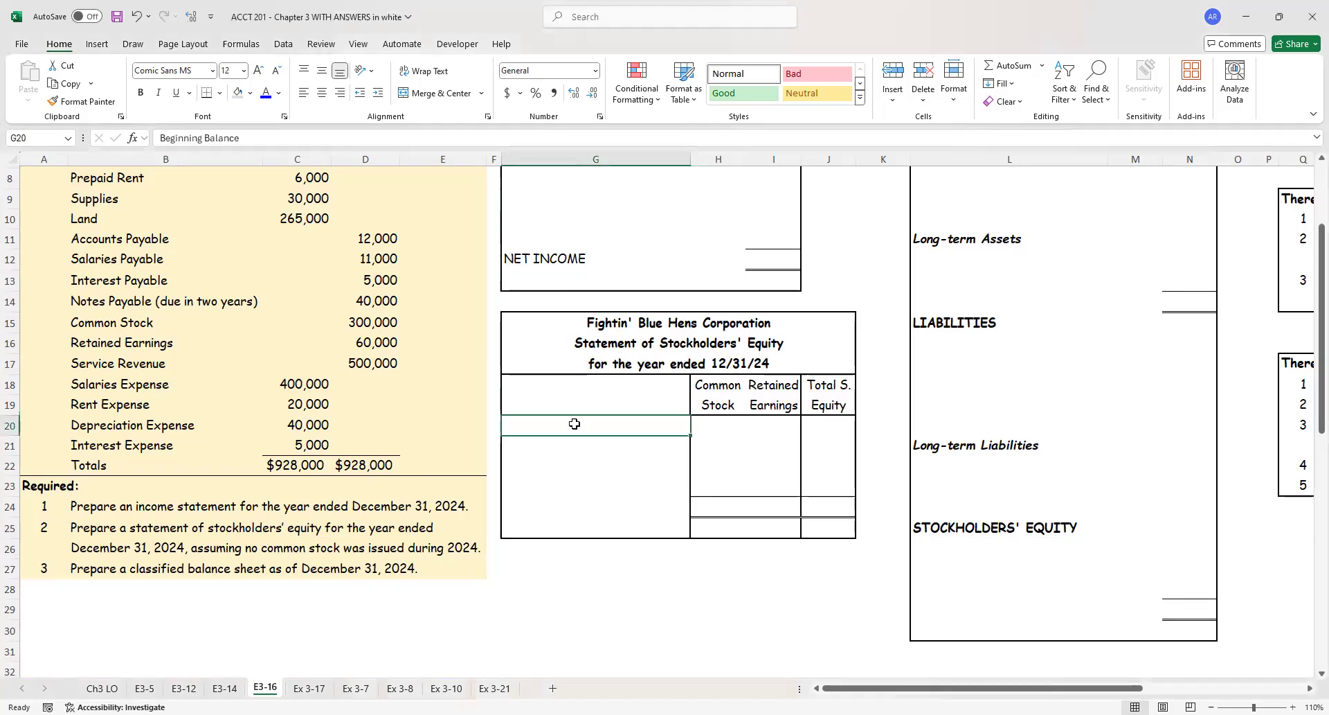
{"action": "left_click", "coordinate": [279, 97]}
{"action": "left_click", "coordinate": [356, 110]}
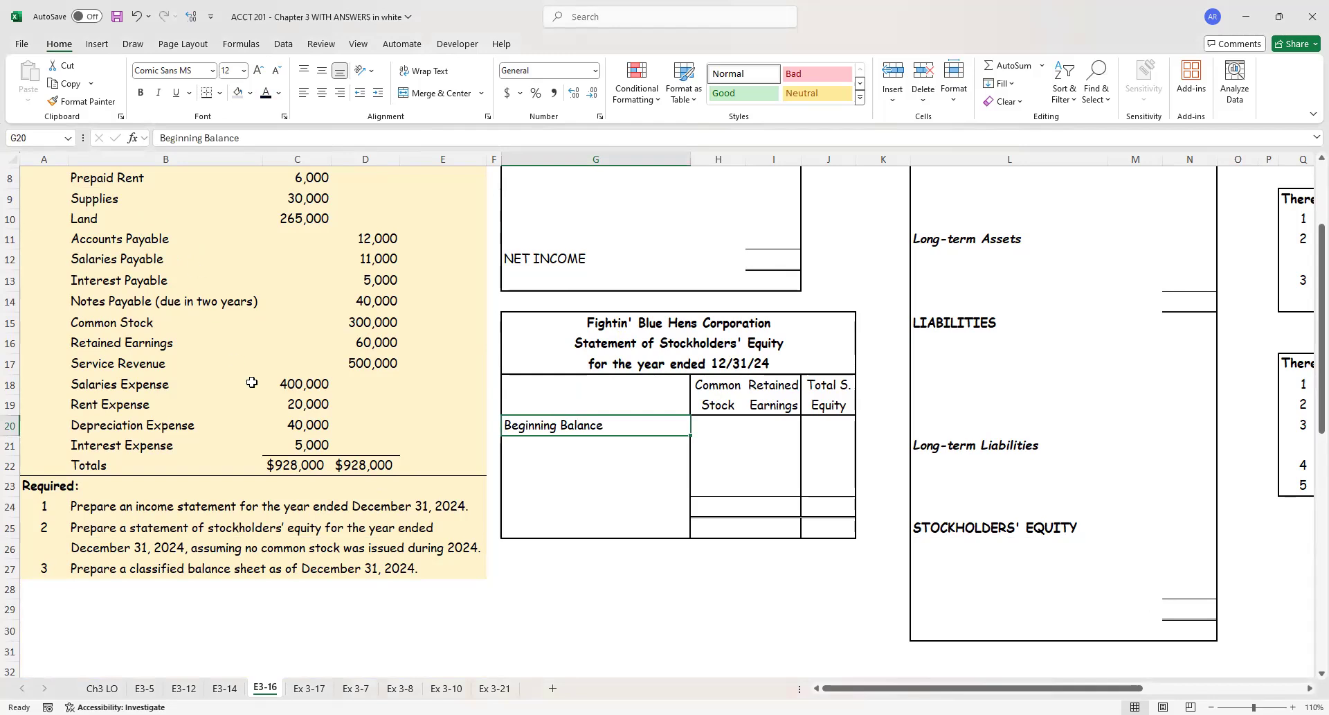
Step: Apply black font colour to the hidden Issuance of Common Stock and Add: Net Income labels in G21 and G22
{"action": "left_click", "coordinate": [589, 450]}
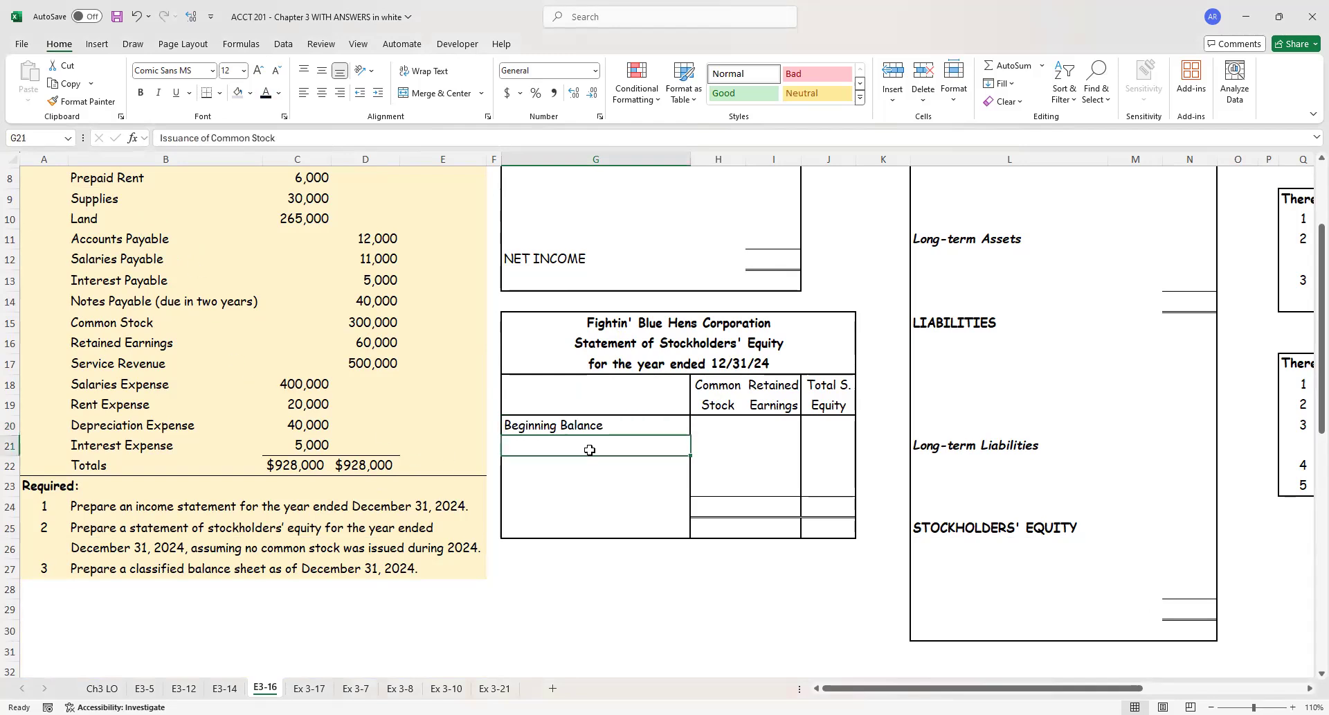
{"action": "left_click", "coordinate": [266, 95]}
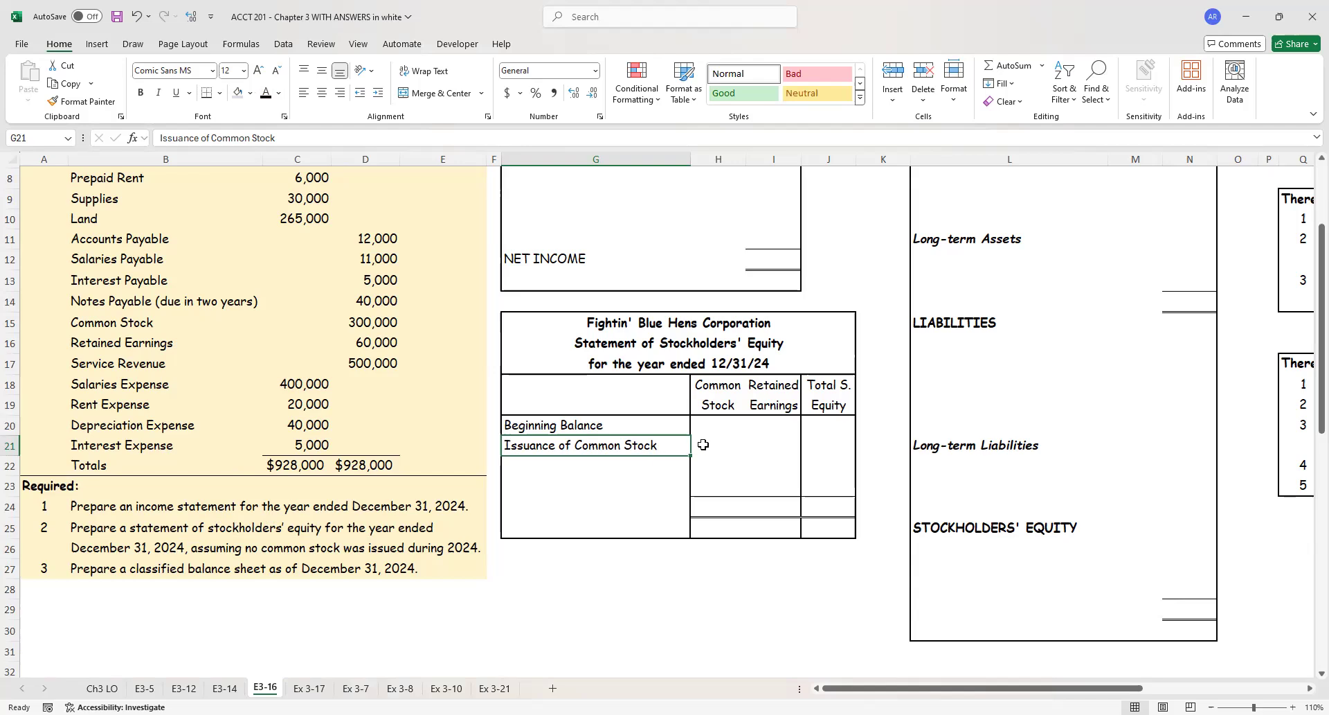
{"action": "left_click", "coordinate": [600, 465]}
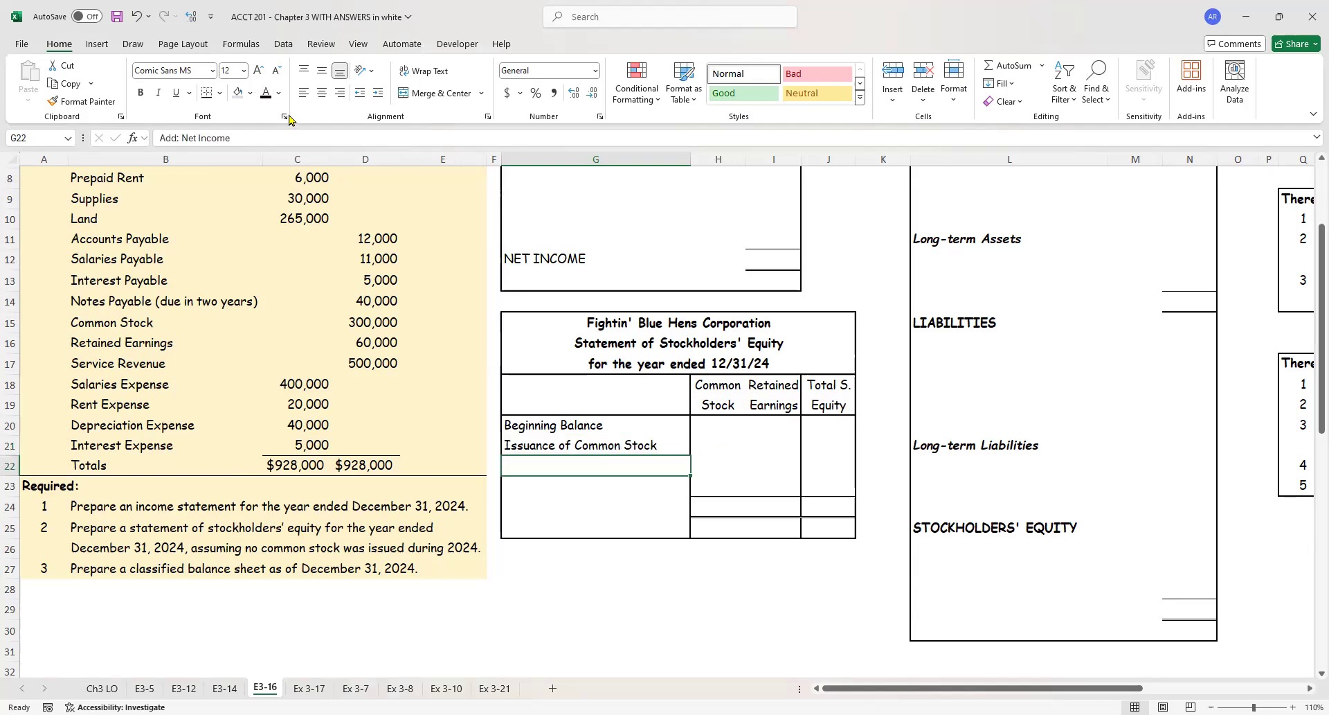
{"action": "left_click", "coordinate": [270, 97]}
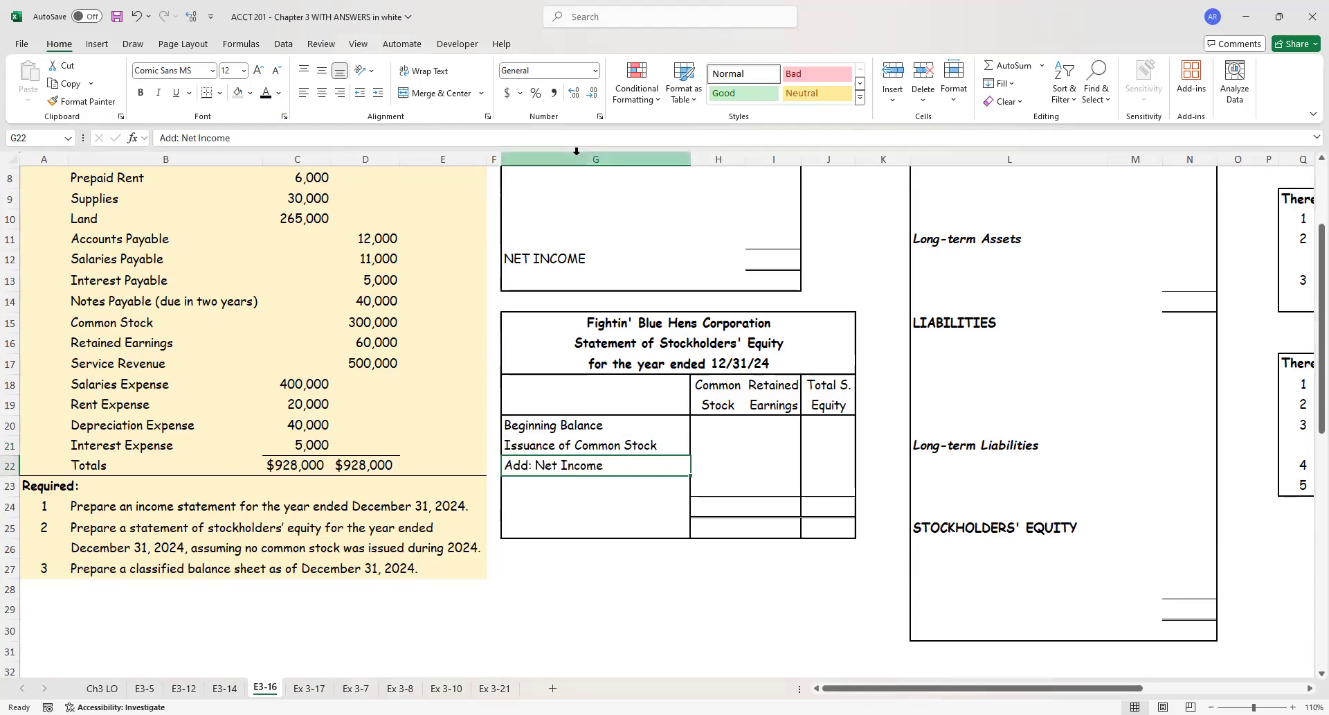
Step: Shade NET INCOME in G12 and Add: Net Income in G22 with the same light blue-grey fill
{"action": "left_click", "coordinate": [552, 256]}
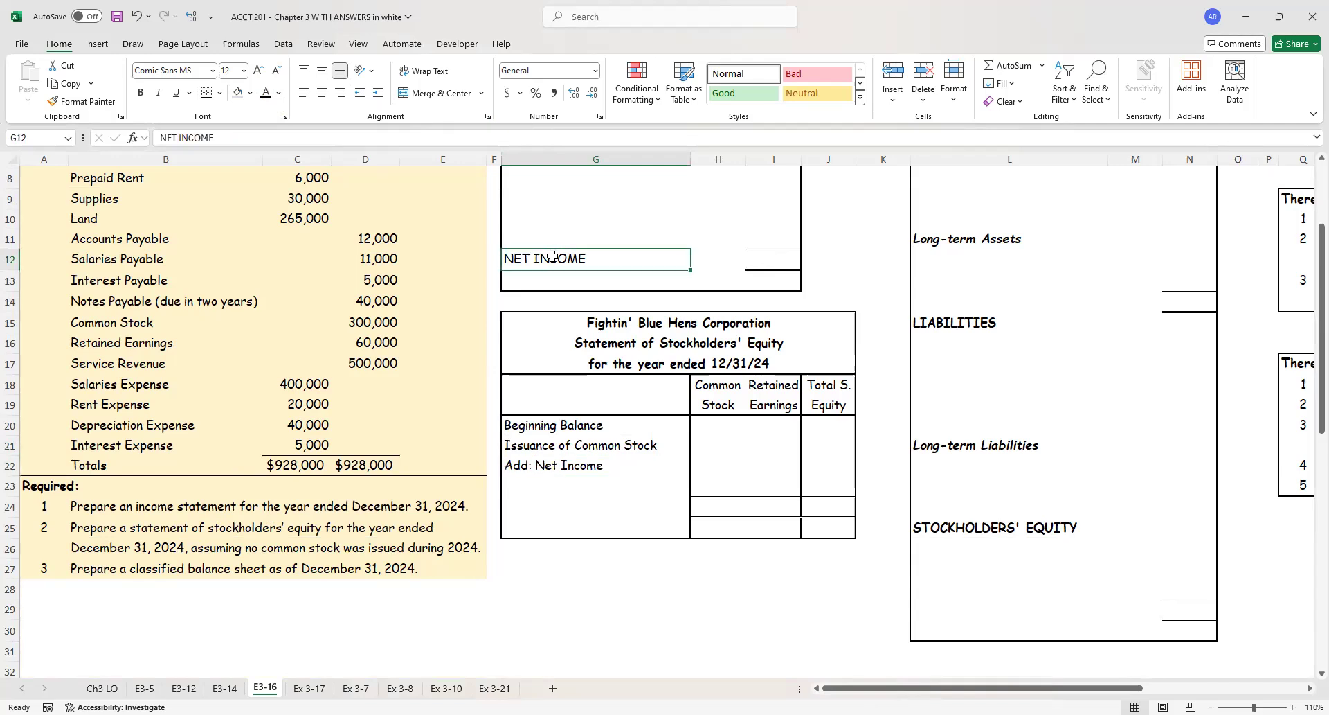
{"action": "left_click", "coordinate": [239, 92]}
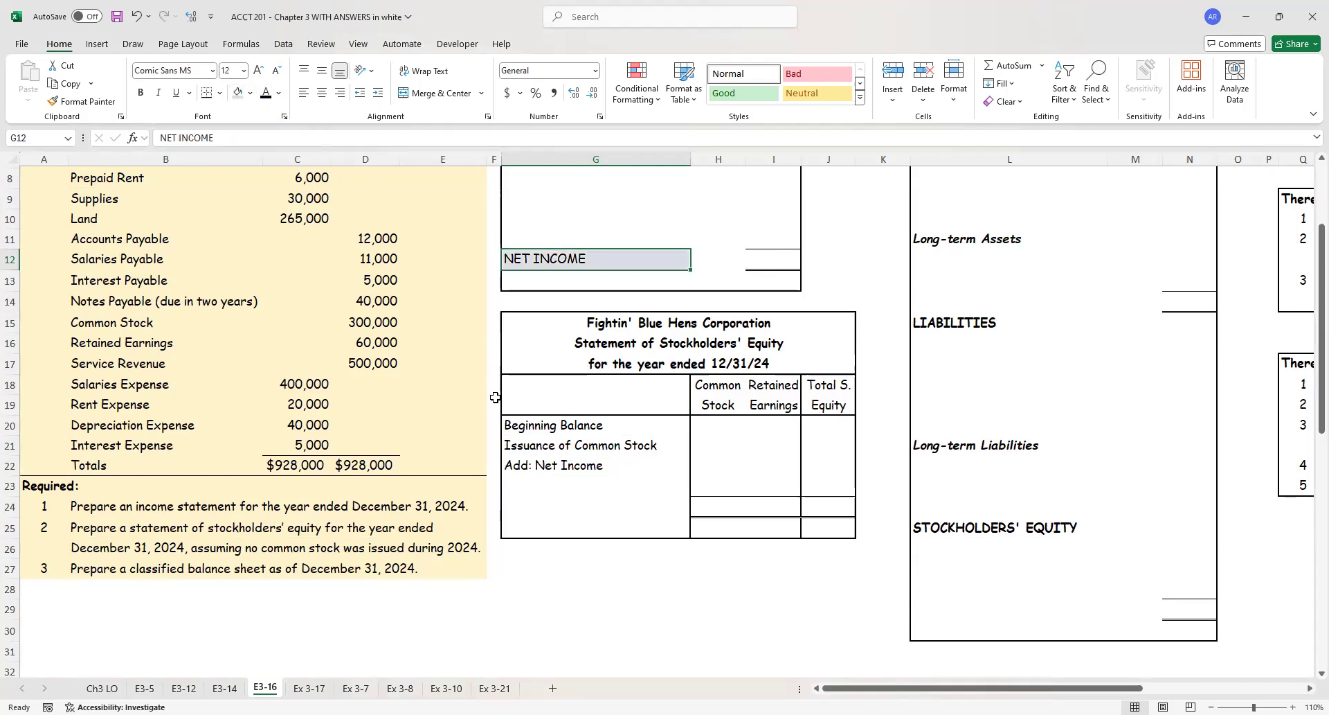
{"action": "left_click", "coordinate": [552, 465]}
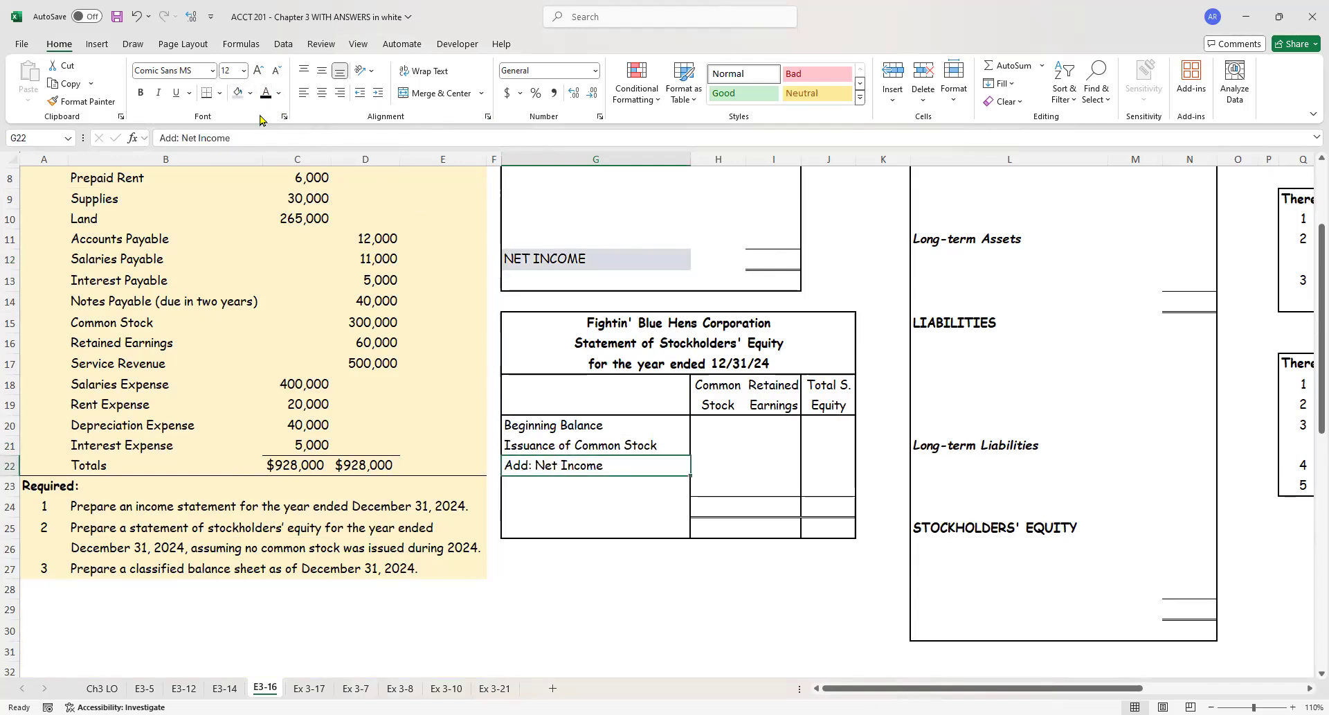
{"action": "left_click", "coordinate": [236, 94]}
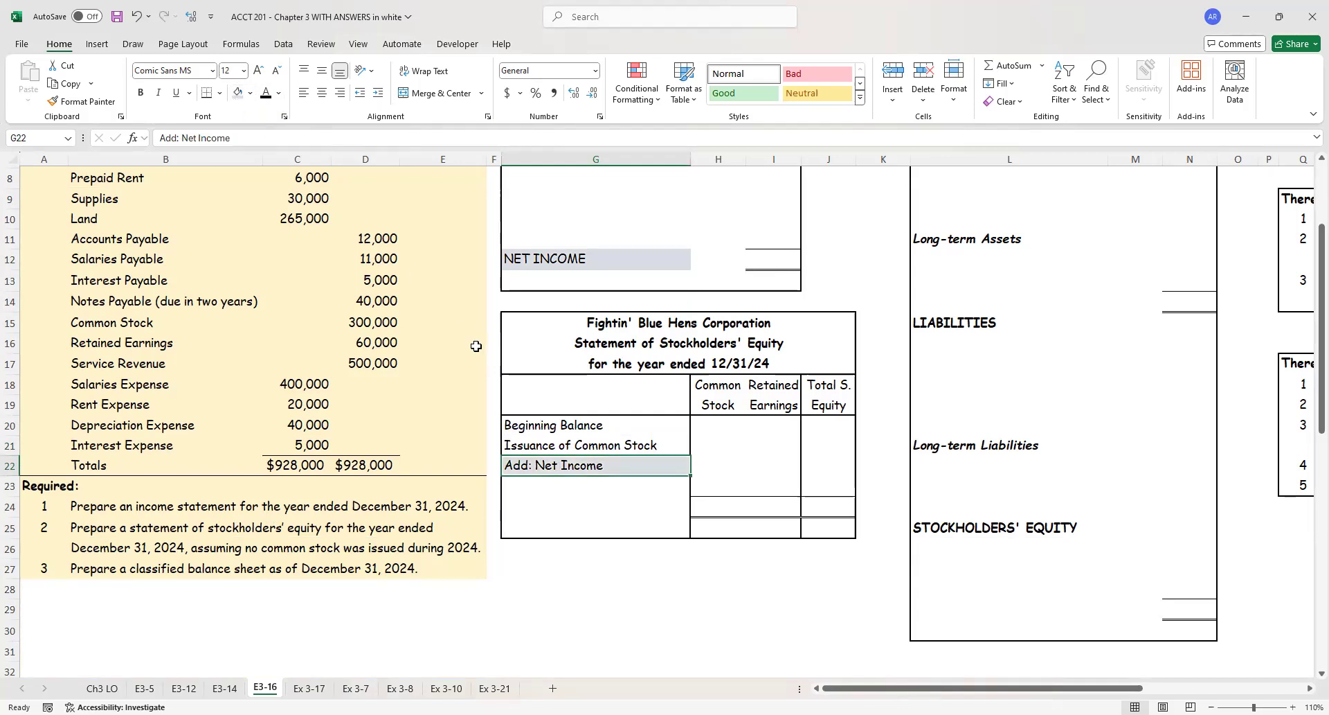
Step: Apply black font colour to the hidden Less: Dividends and Ending Balance labels in G23 and G24
{"action": "left_click", "coordinate": [564, 480]}
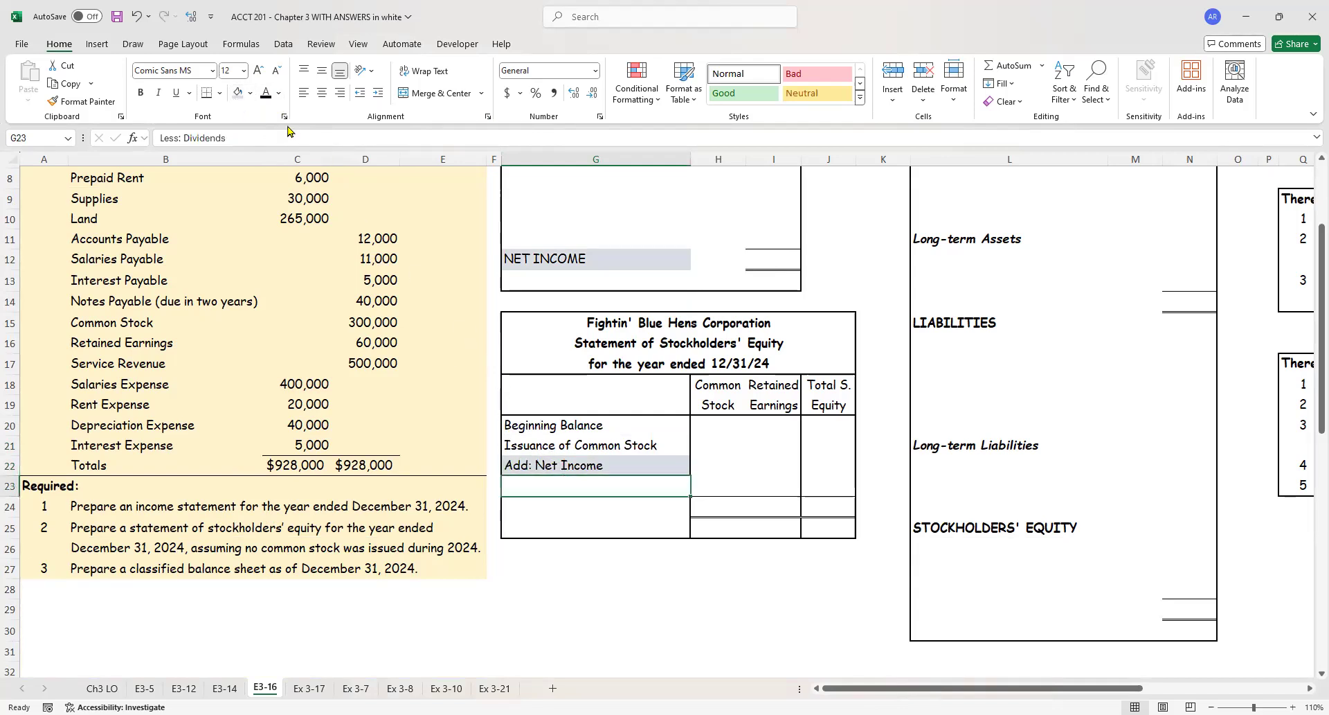
{"action": "left_click", "coordinate": [266, 93]}
{"action": "left_click", "coordinate": [548, 510]}
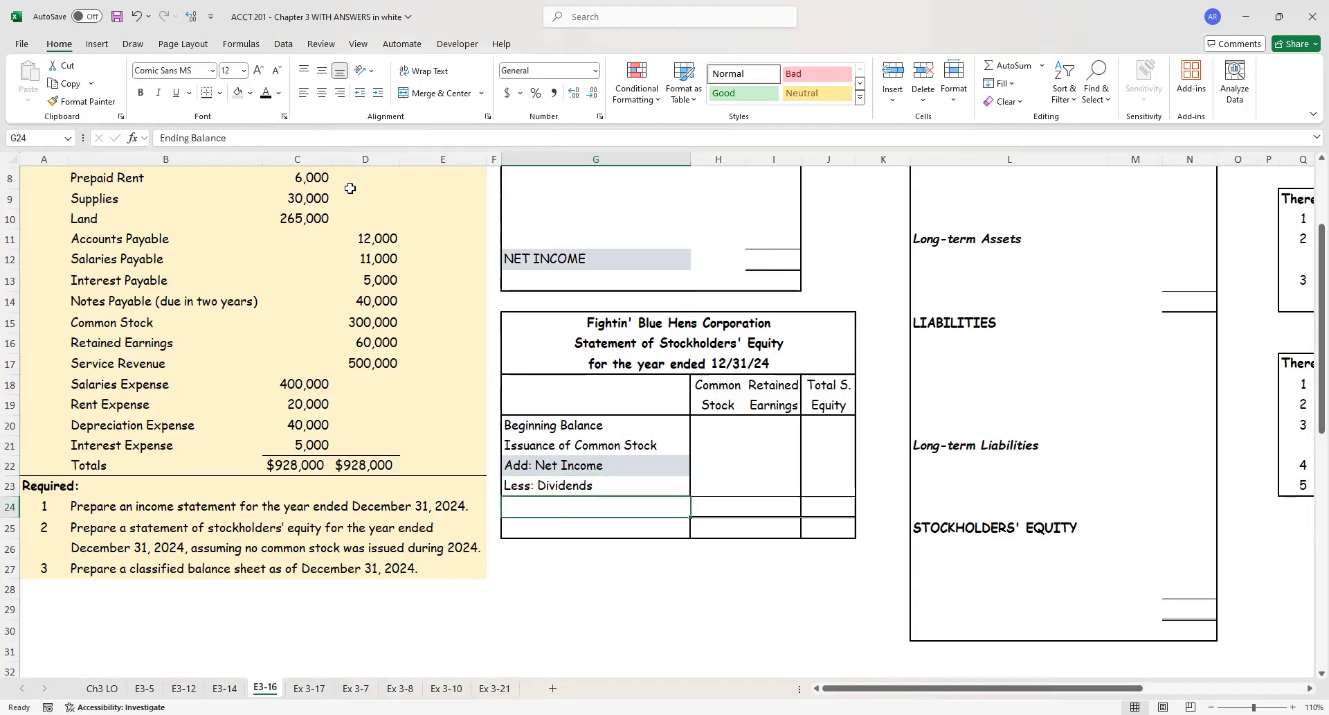
{"action": "left_click", "coordinate": [265, 97]}
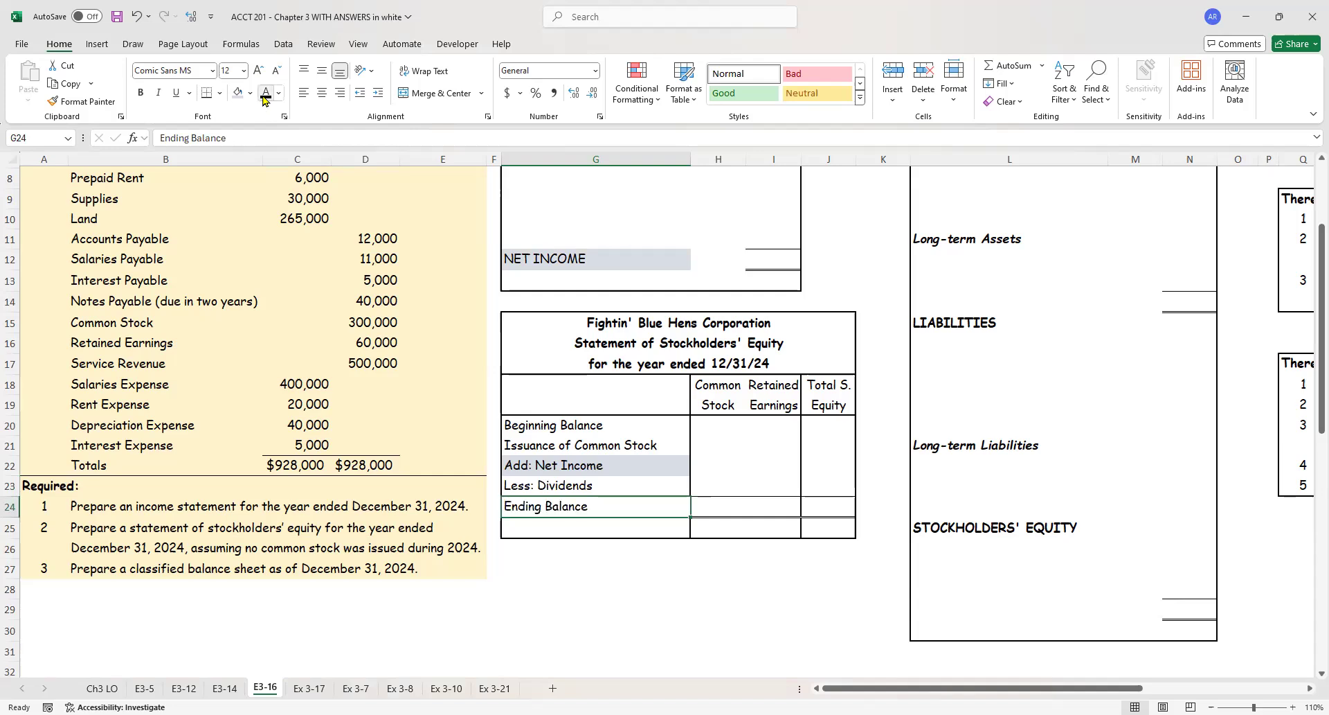
Step: Examine the balance sheet's date heading and its assets, liabilities and stockholders' equity sections
{"action": "scroll", "coordinate": [769, 462], "scroll_direction": "right", "scroll_amount": 3}
{"action": "scroll", "coordinate": [769, 462], "scroll_direction": "up", "scroll_amount": 1}
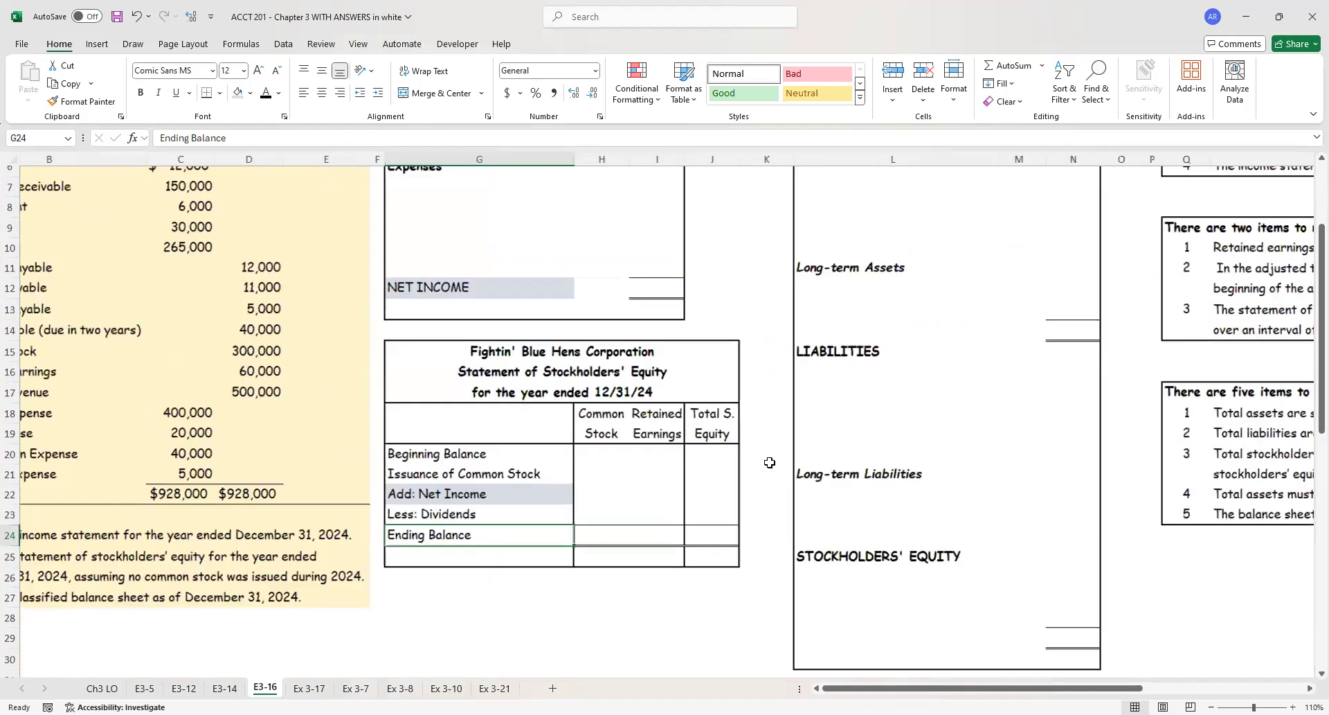
{"action": "scroll", "coordinate": [769, 462], "scroll_direction": "up", "scroll_amount": 2}
{"action": "scroll", "coordinate": [770, 463], "scroll_direction": "right", "scroll_amount": 1}
{"action": "scroll", "coordinate": [769, 463], "scroll_direction": "up", "scroll_amount": 1}
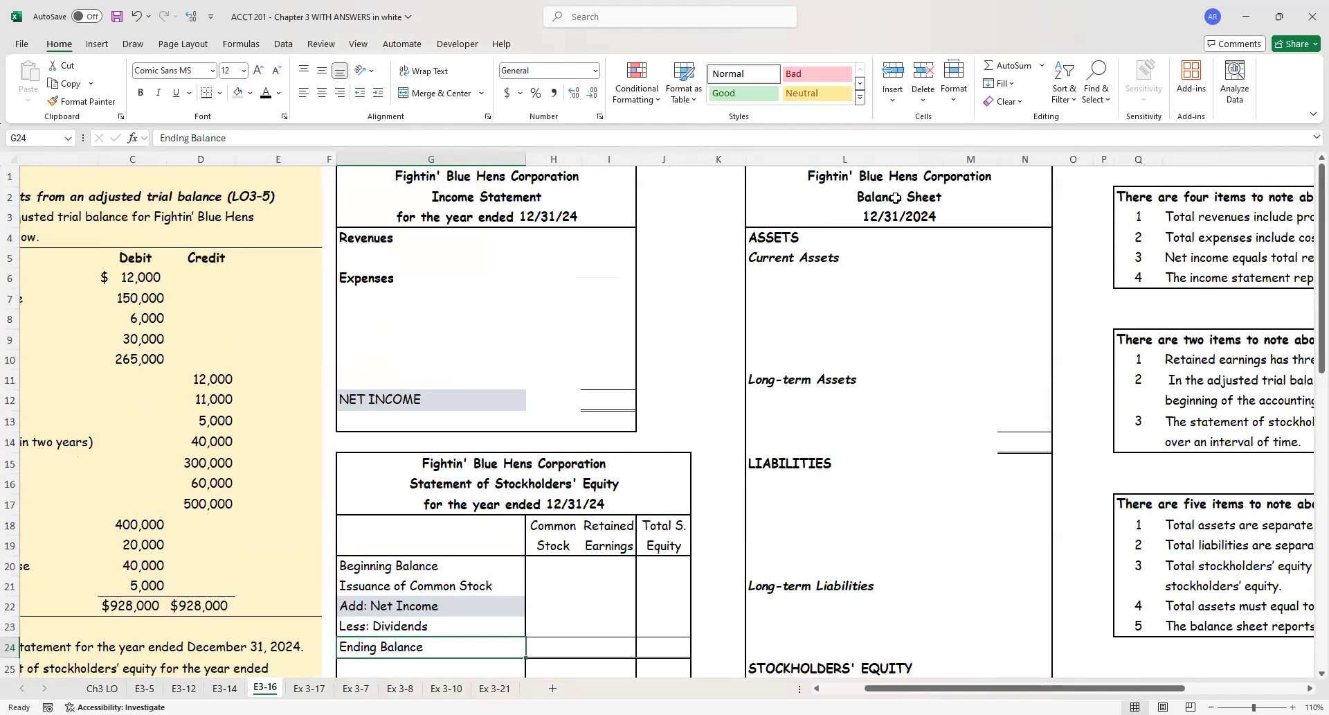
{"action": "left_click", "coordinate": [932, 218]}
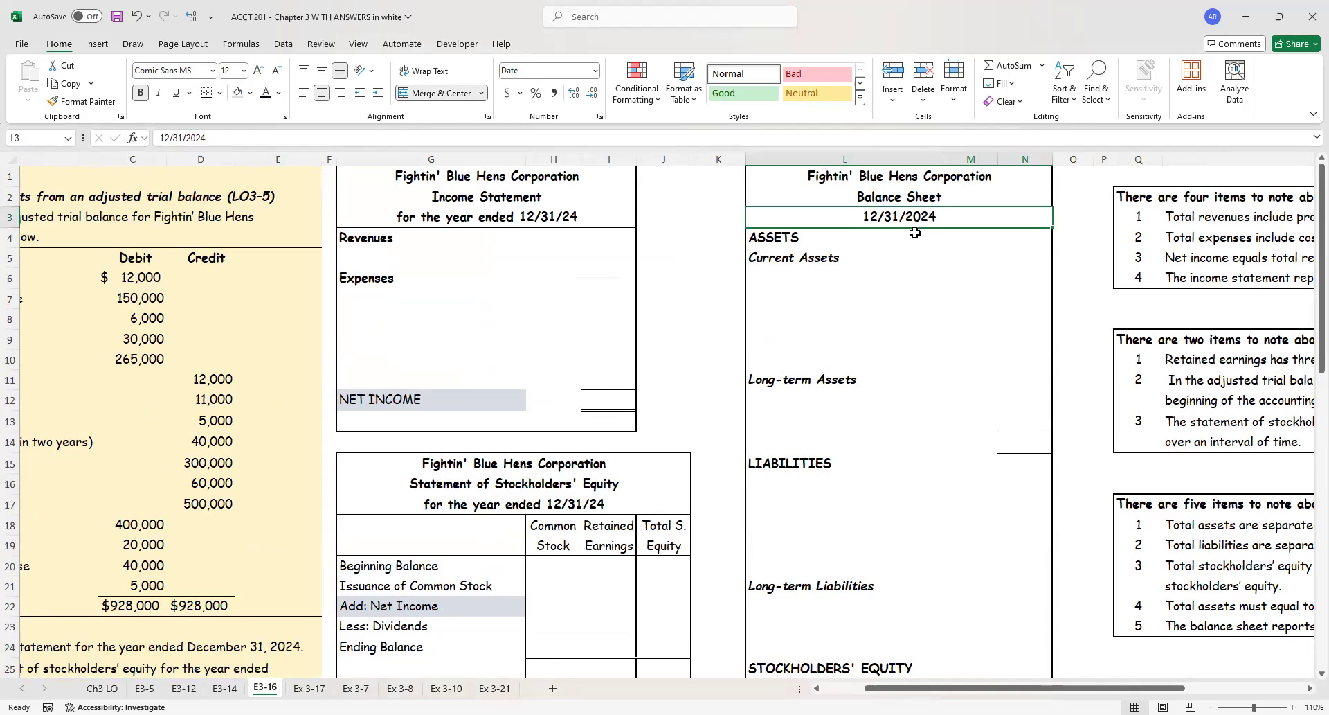
{"action": "left_click", "coordinate": [816, 243]}
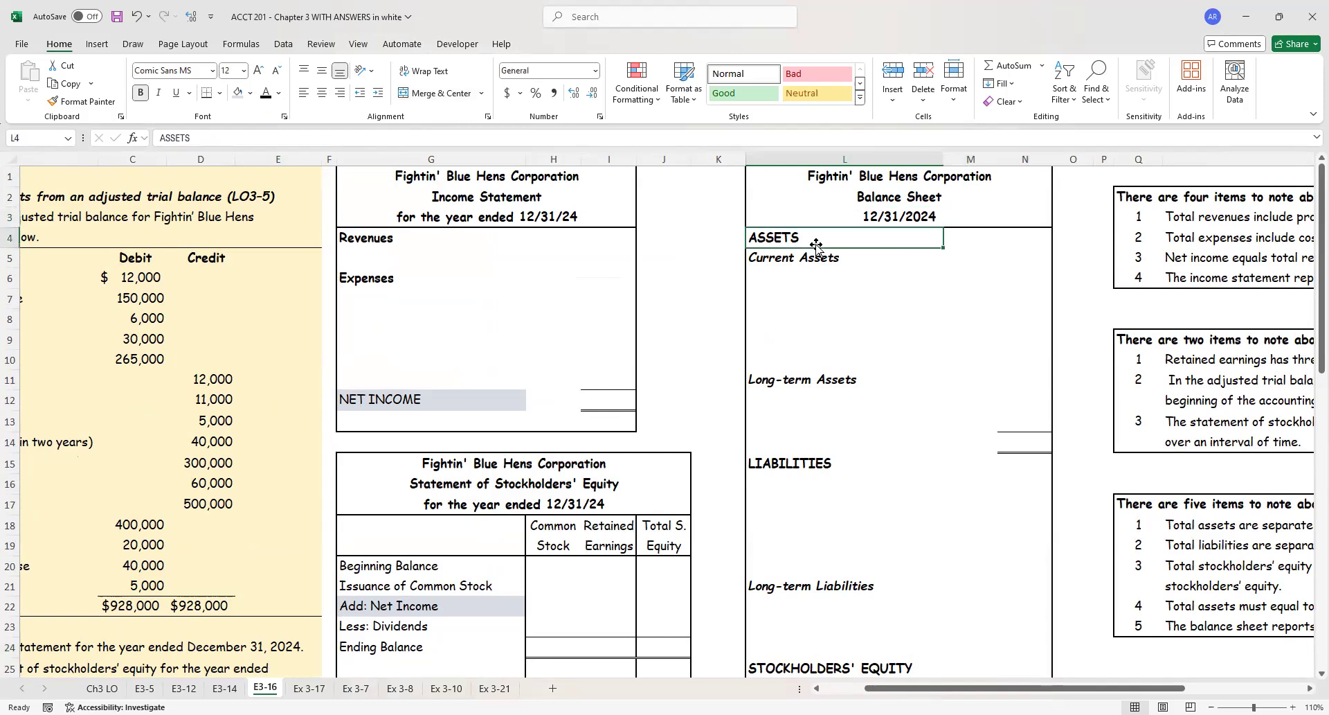
{"action": "scroll", "coordinate": [829, 564], "scroll_direction": "down", "scroll_amount": 2}
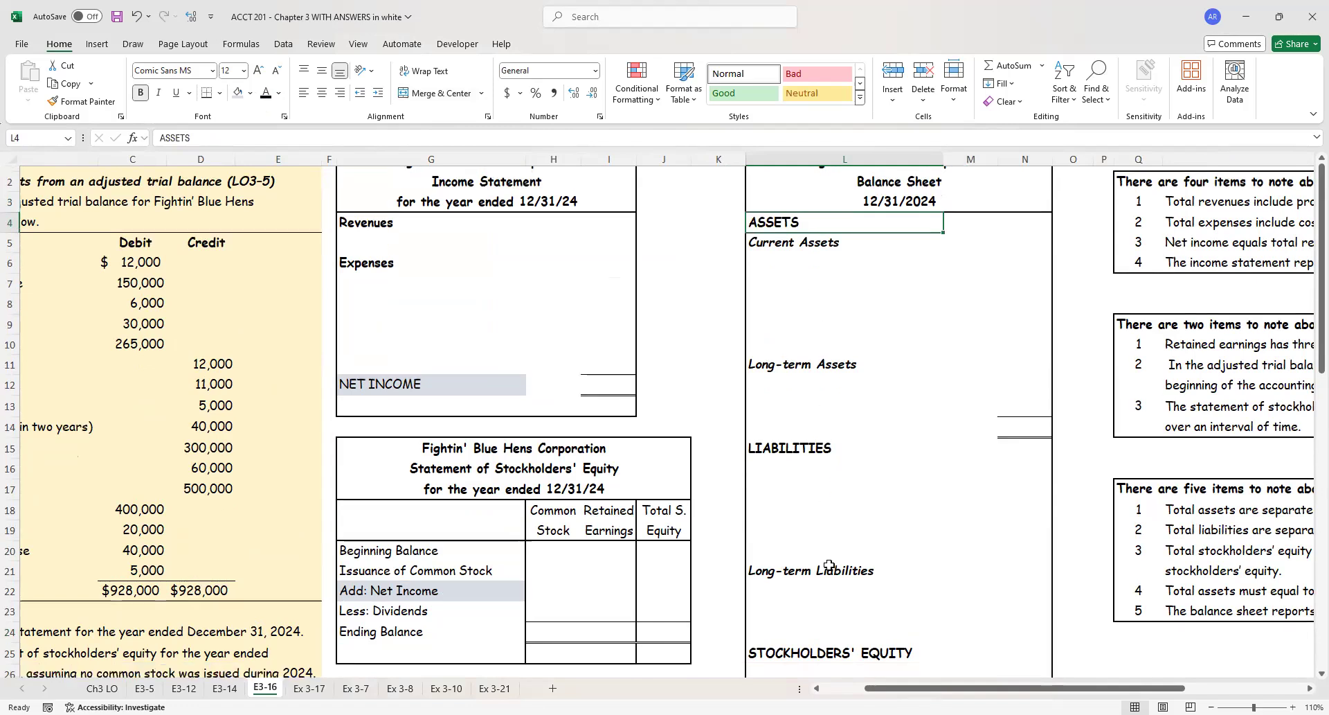
{"action": "scroll", "coordinate": [828, 565], "scroll_direction": "up", "scroll_amount": 2}
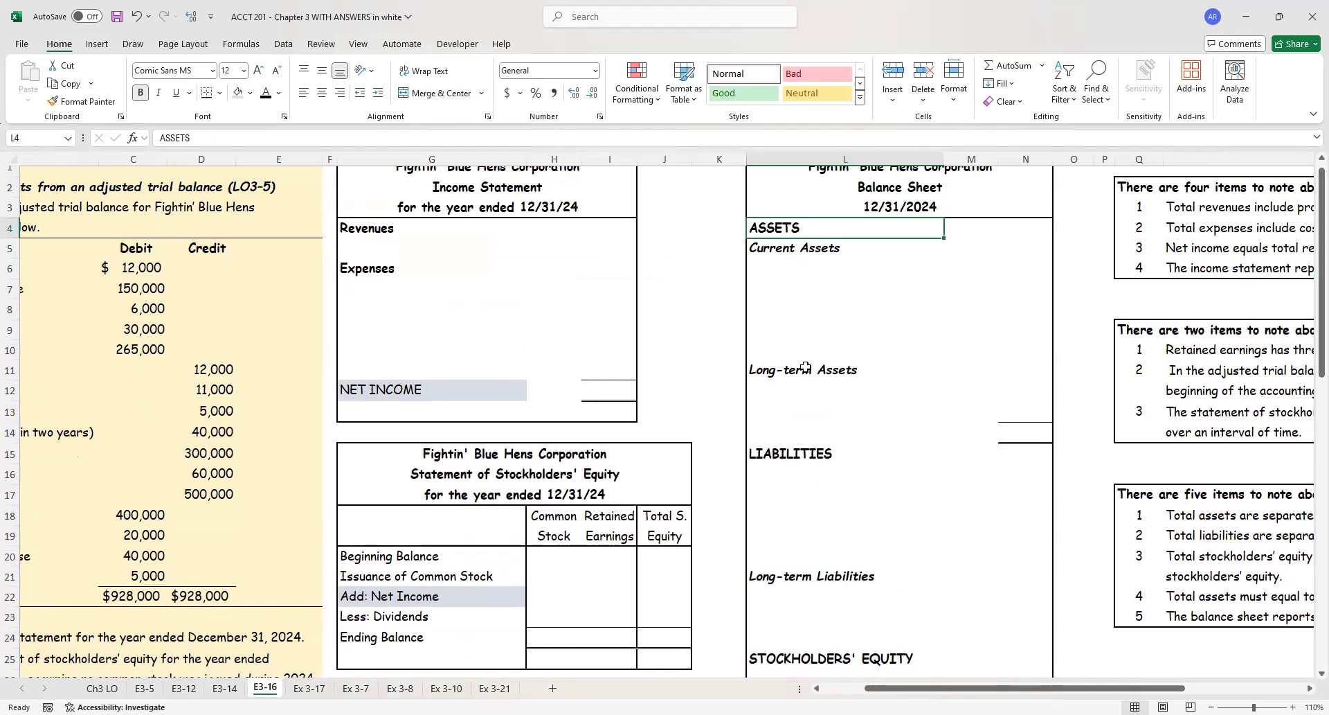
Step: Apply black font colour to the balance sheet's hidden Current Liabilities, Common Stock and Retained Earnings labels in L16, L26 and L27
{"action": "left_click", "coordinate": [809, 473]}
{"action": "left_click", "coordinate": [265, 94]}
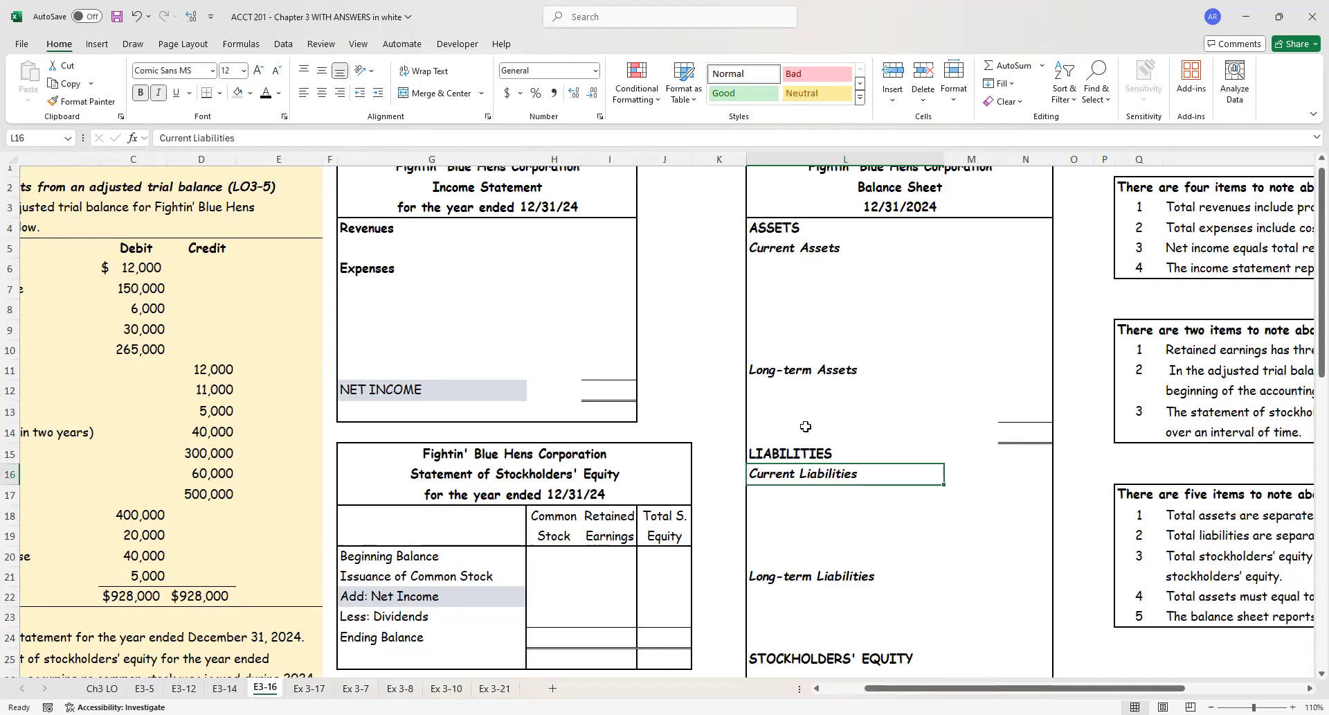
{"action": "scroll", "coordinate": [835, 525], "scroll_direction": "down", "scroll_amount": 1}
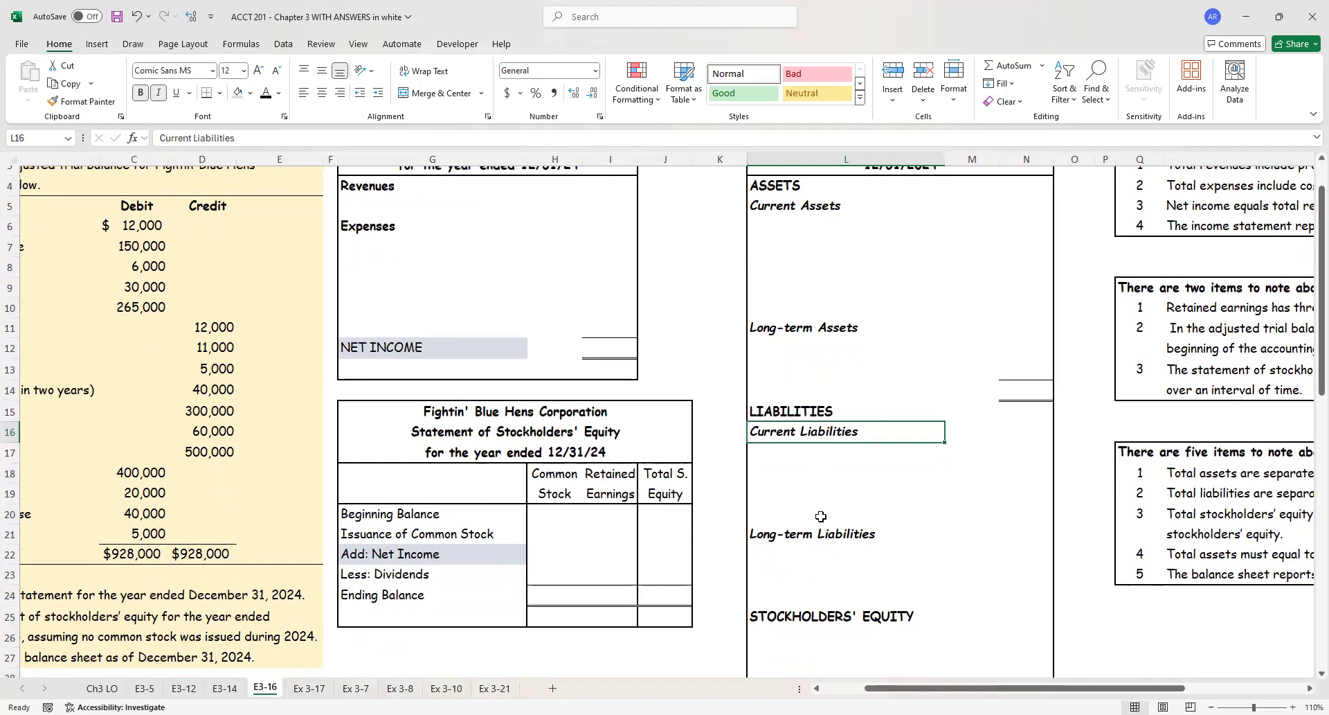
{"action": "scroll", "coordinate": [817, 547], "scroll_direction": "down", "scroll_amount": 2}
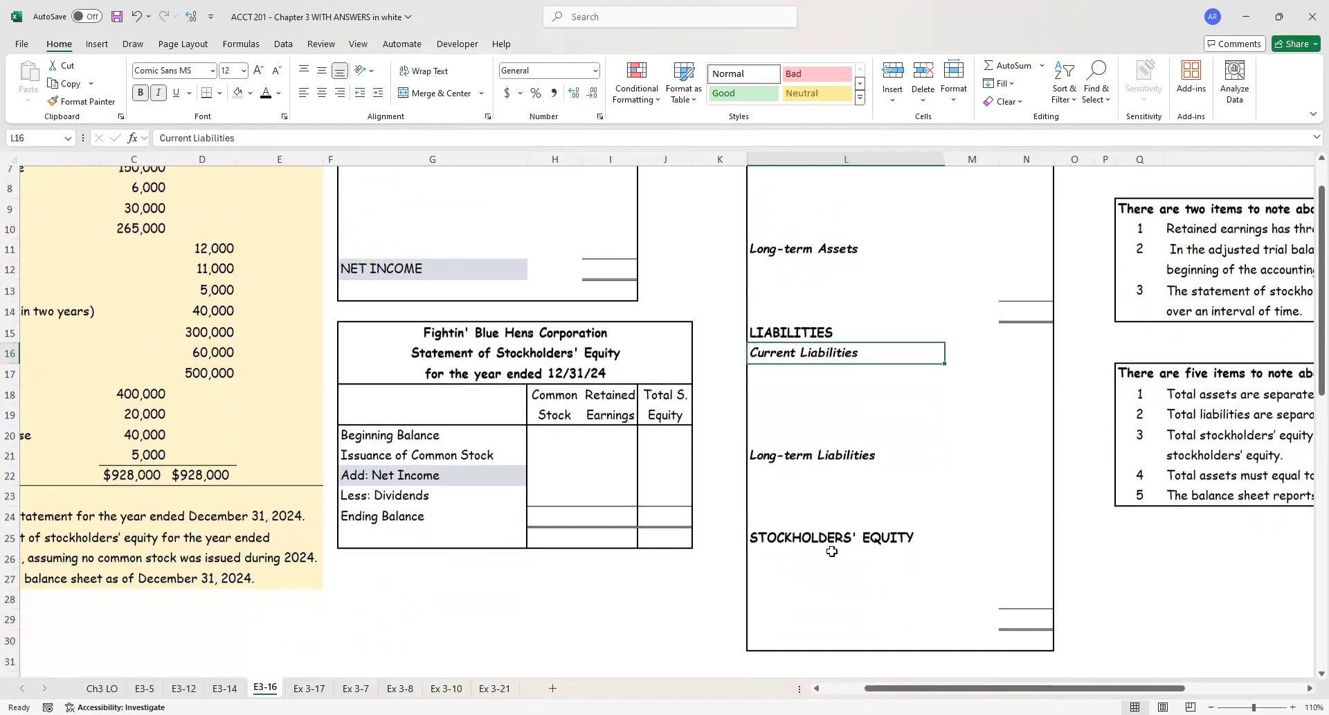
{"action": "left_click", "coordinate": [811, 559]}
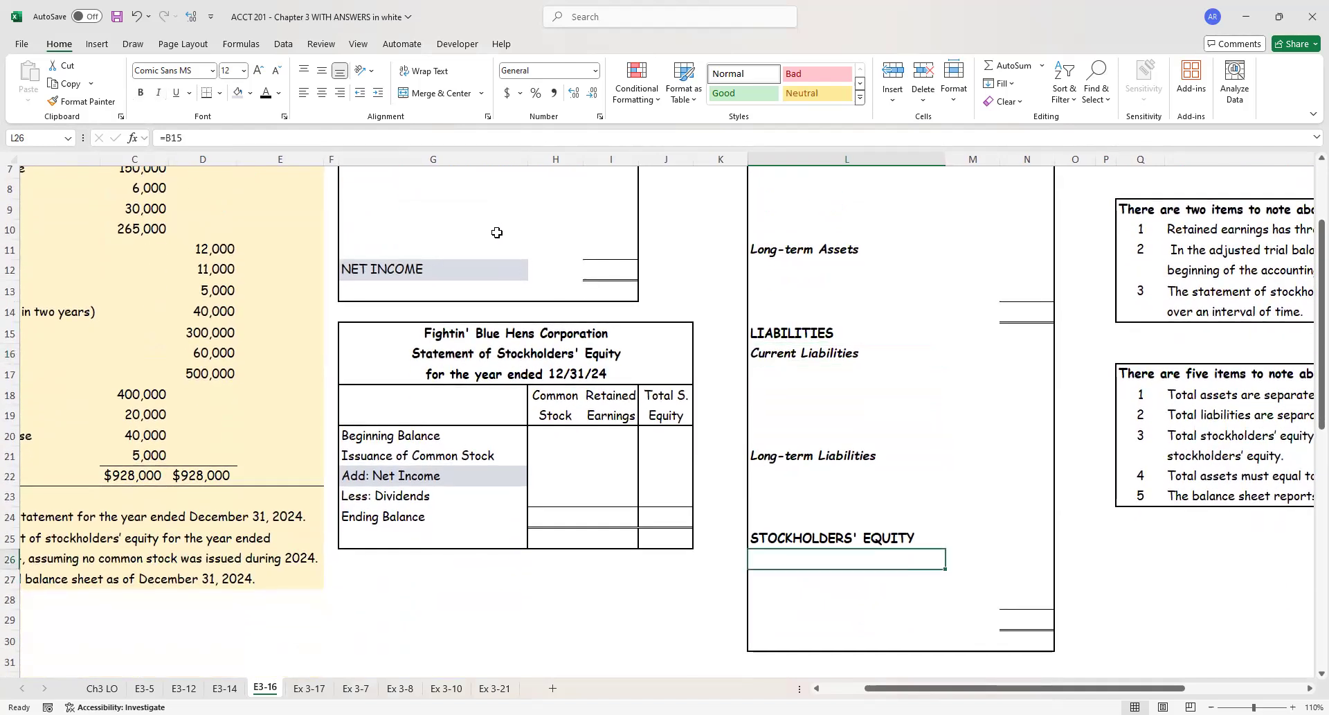
{"action": "left_click", "coordinate": [266, 93]}
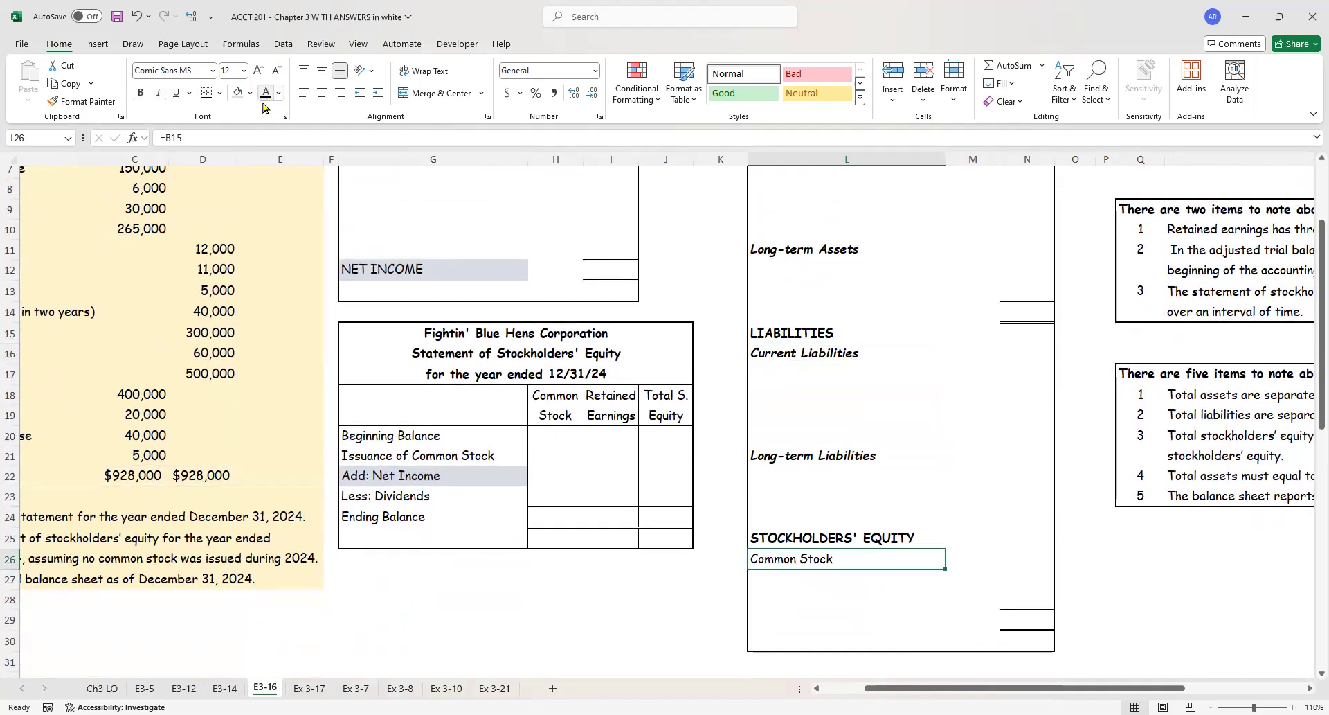
{"action": "left_click", "coordinate": [811, 580]}
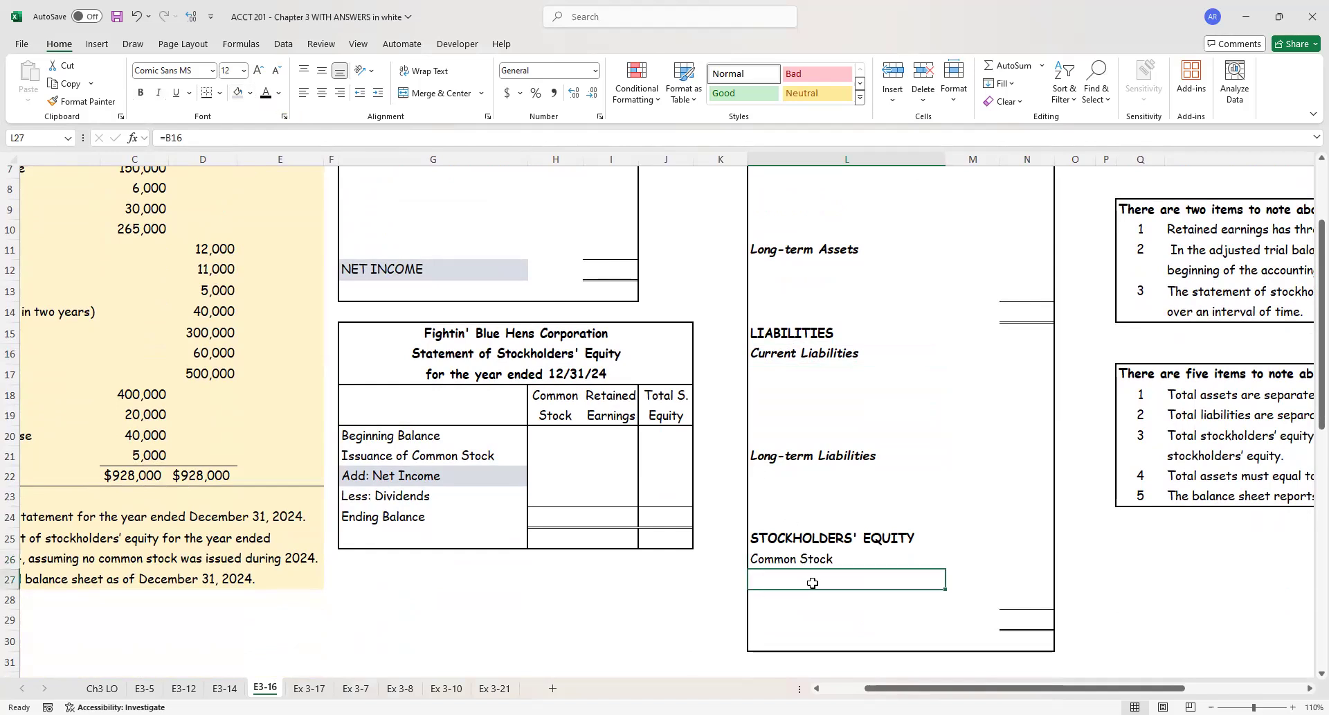
{"action": "left_click", "coordinate": [266, 94]}
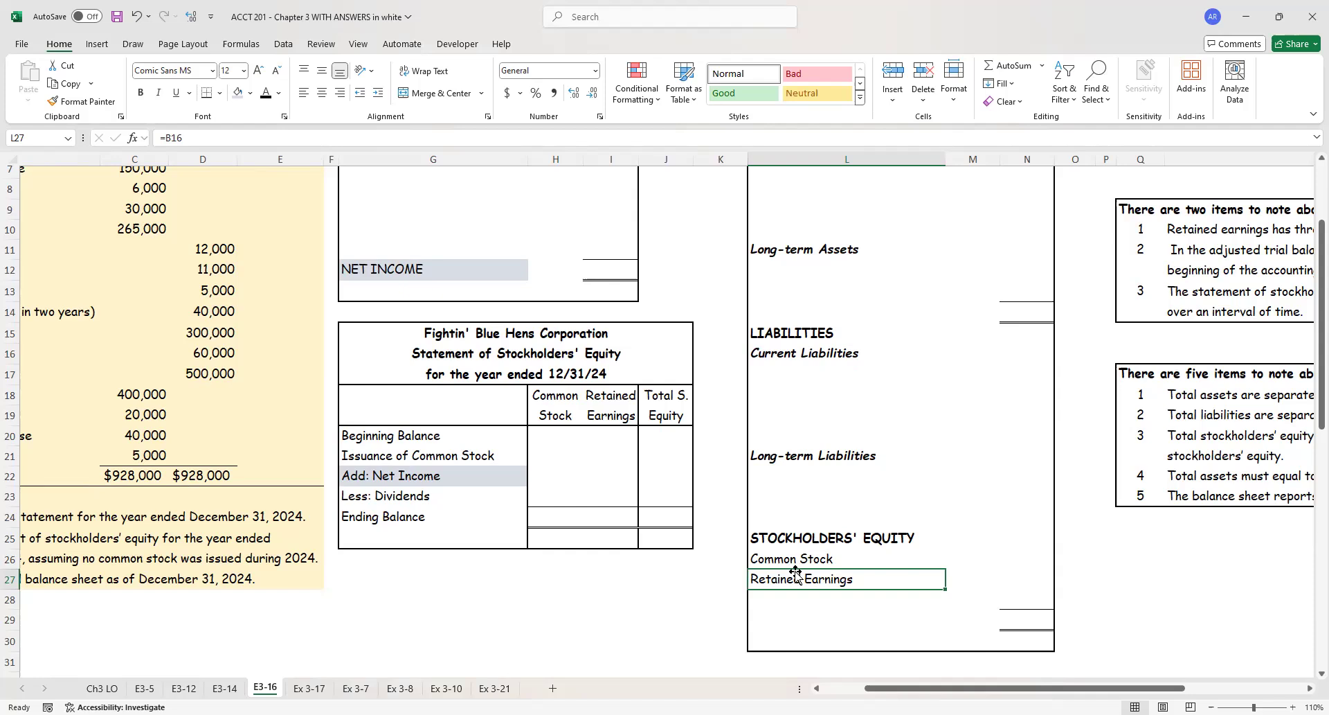
Step: Highlight Ending Balance in G24 and the balance sheet's Common Stock and Retained Earnings labels in L26:L27 with yellow fill
{"action": "left_click", "coordinate": [426, 520]}
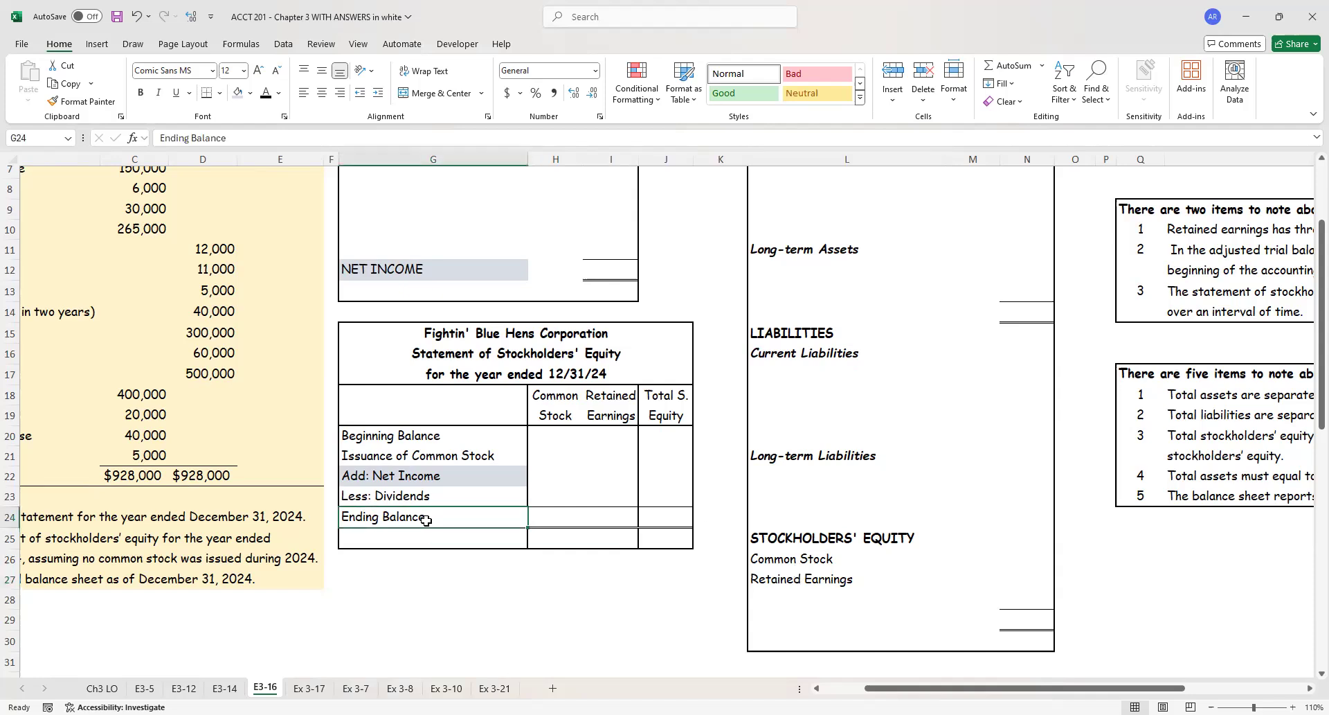
{"action": "left_click", "coordinate": [251, 93]}
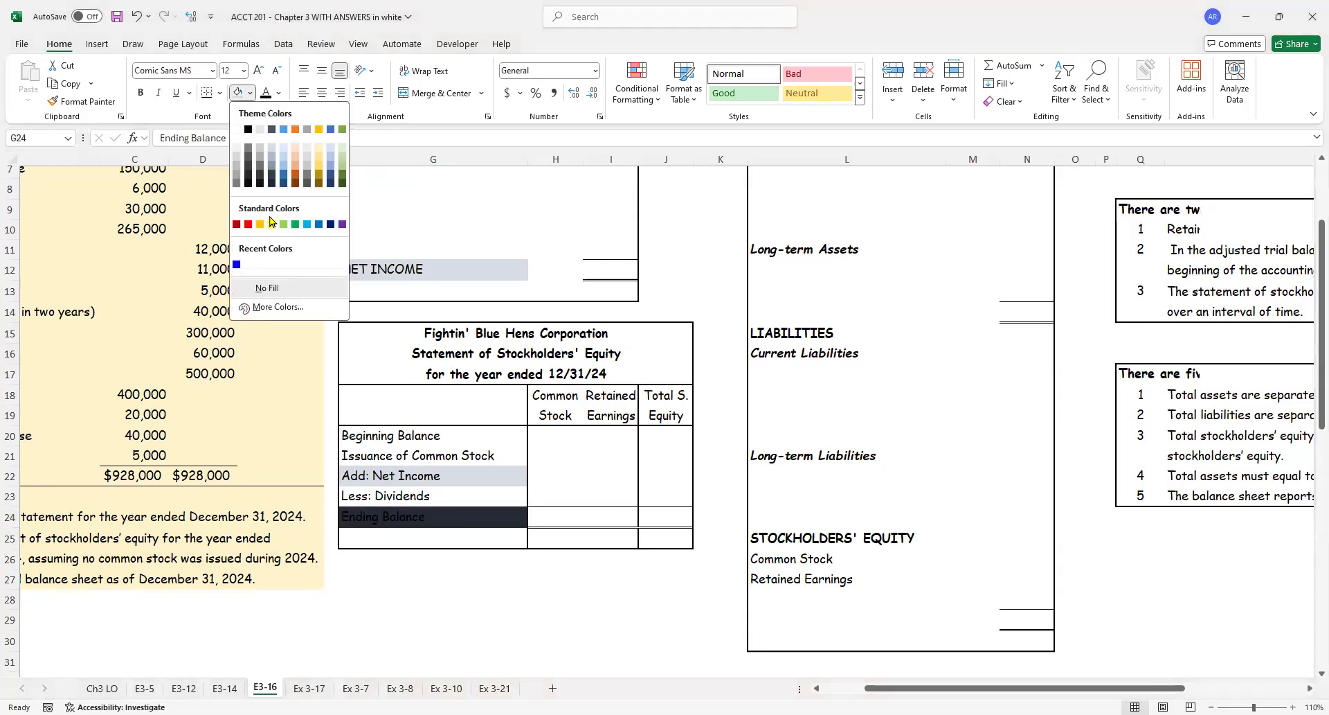
{"action": "left_click", "coordinate": [271, 223]}
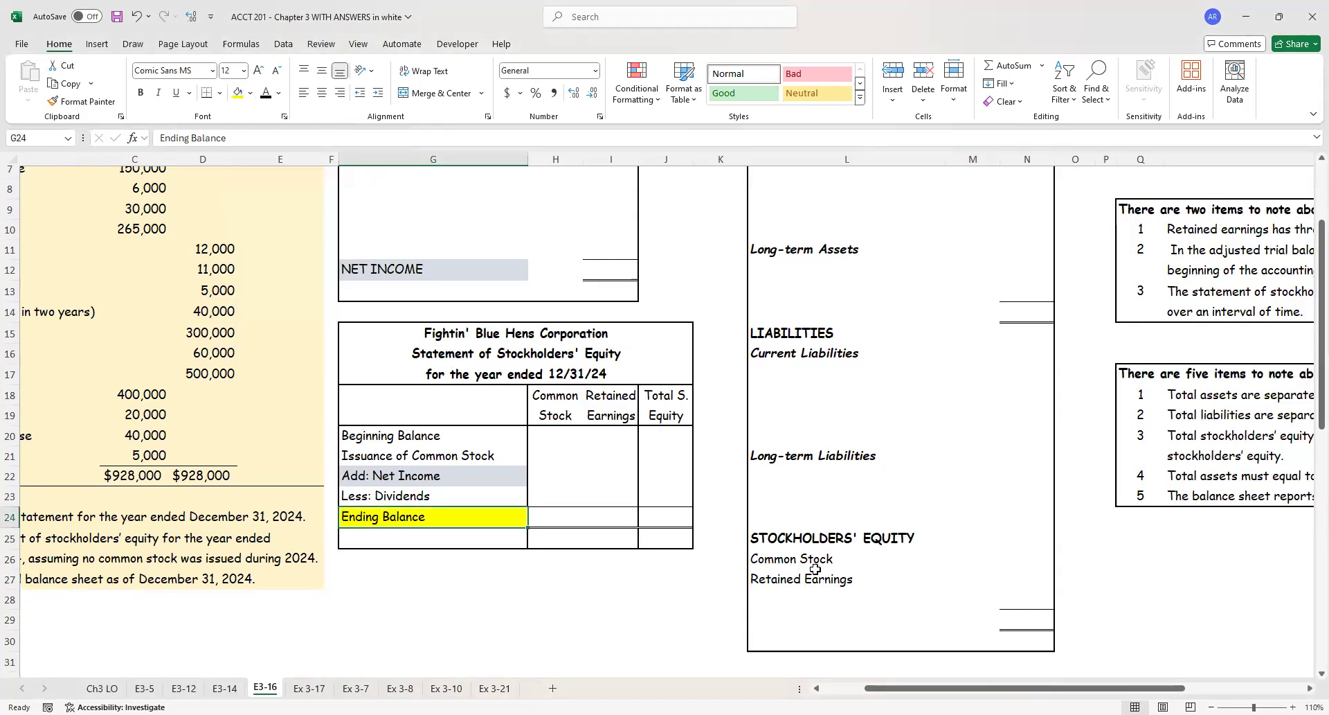
{"action": "left_click_drag", "start_coordinate": [815, 560], "coordinate": [815, 577]}
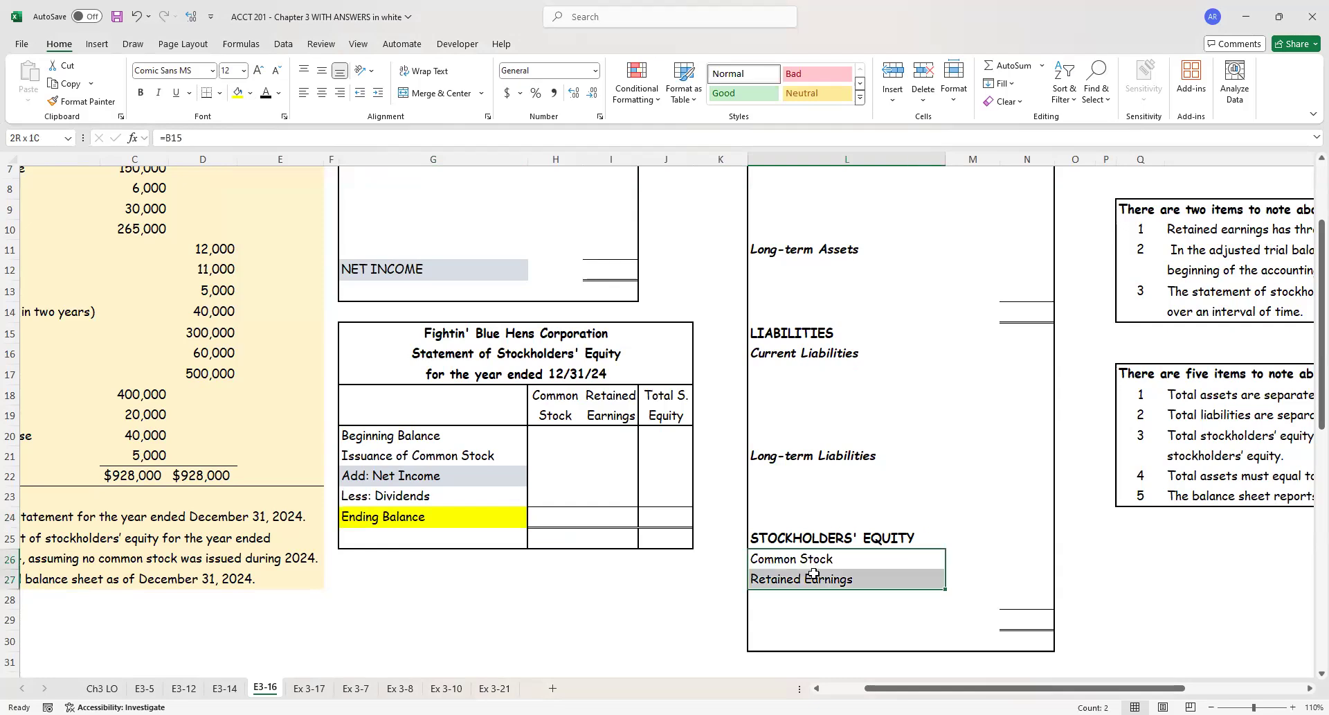
{"action": "left_click", "coordinate": [238, 92]}
{"action": "left_click", "coordinate": [554, 614]}
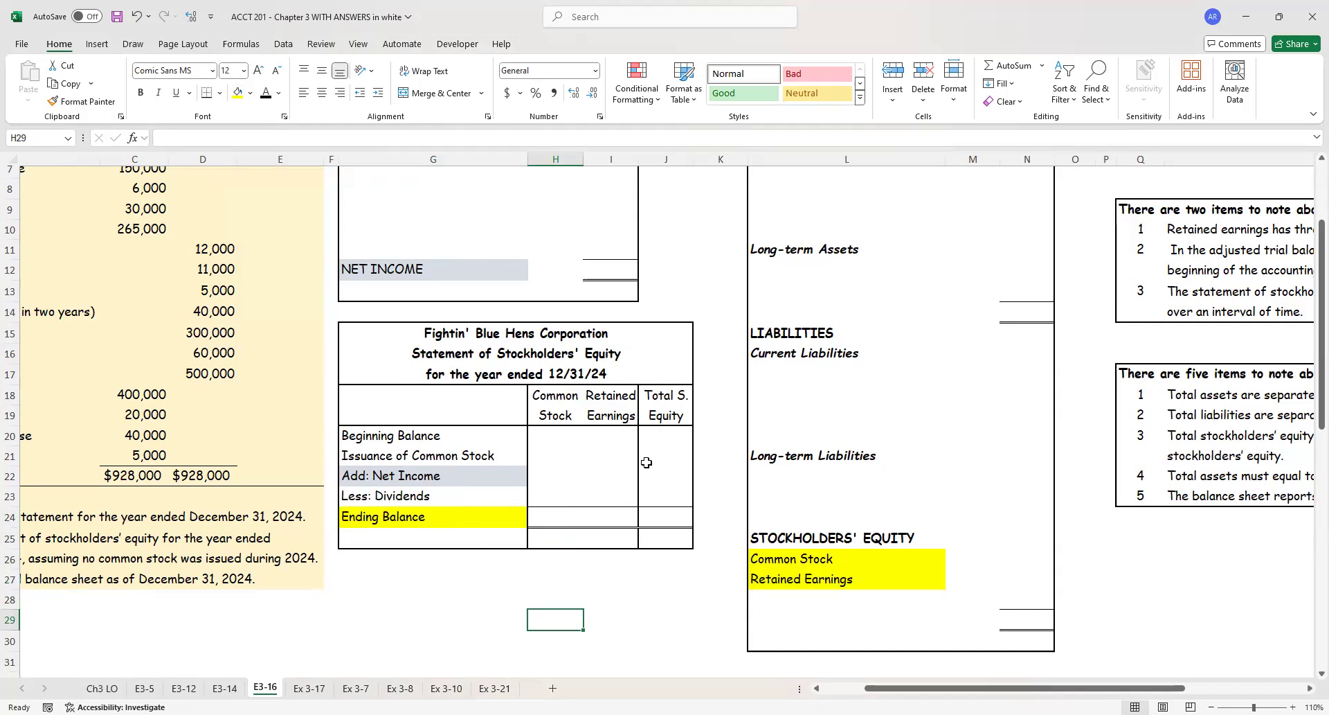
{"action": "scroll", "coordinate": [646, 462], "scroll_direction": "left", "scroll_amount": 3}
{"action": "scroll", "coordinate": [646, 462], "scroll_direction": "up", "scroll_amount": 2}
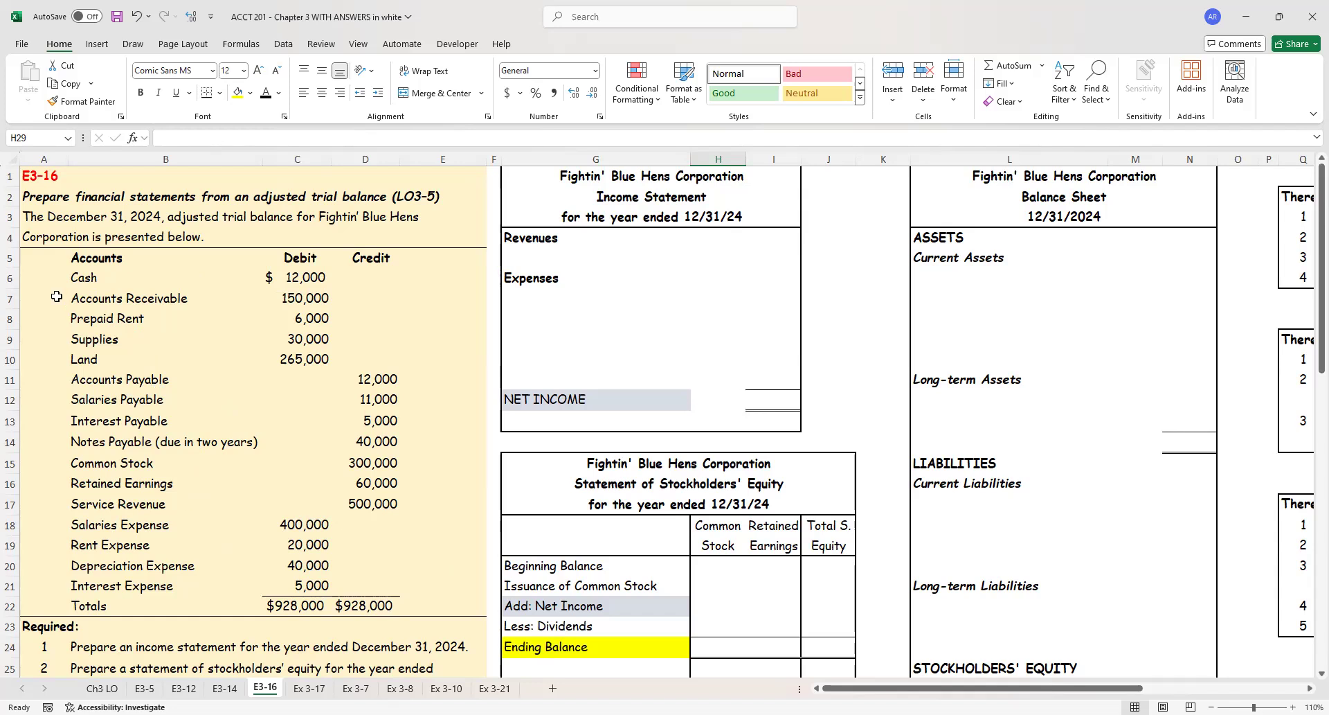
Step: Label the accounts from Cash through Land as Asset in A6:A10
{"action": "left_click", "coordinate": [44, 278]}
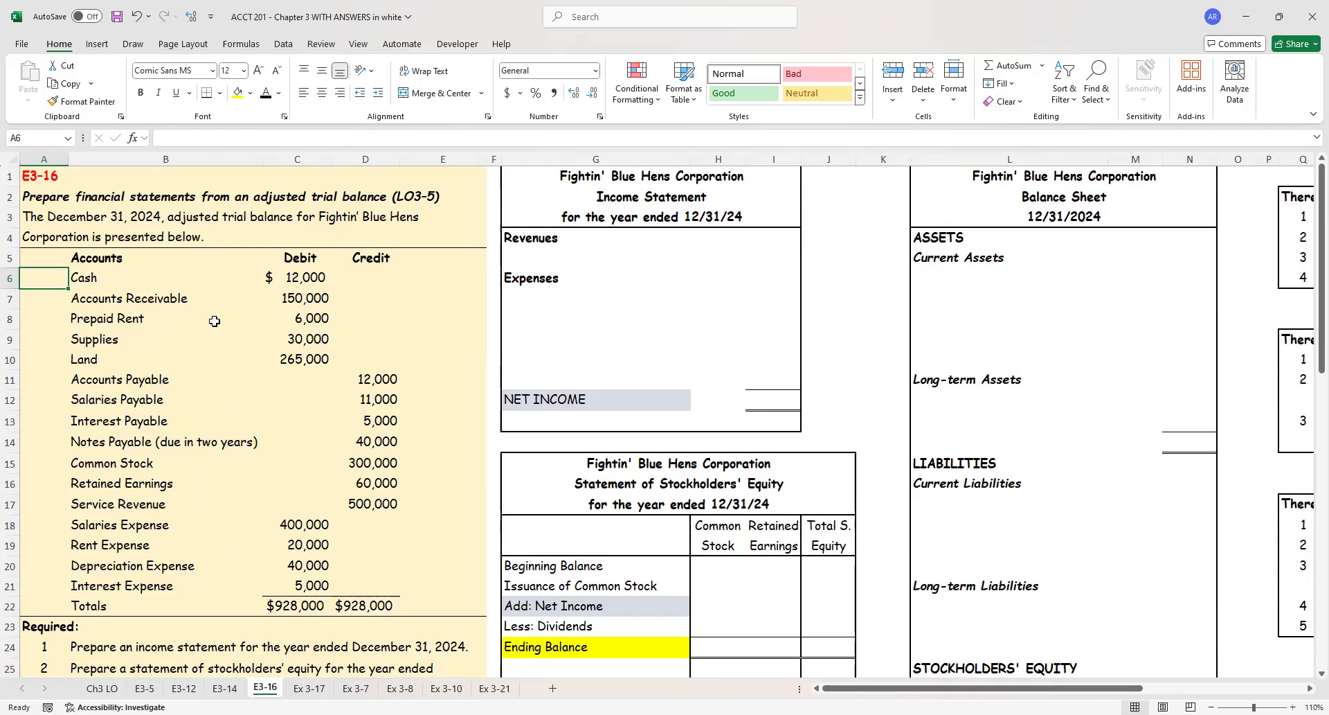
{"action": "type", "text": "Asset"}
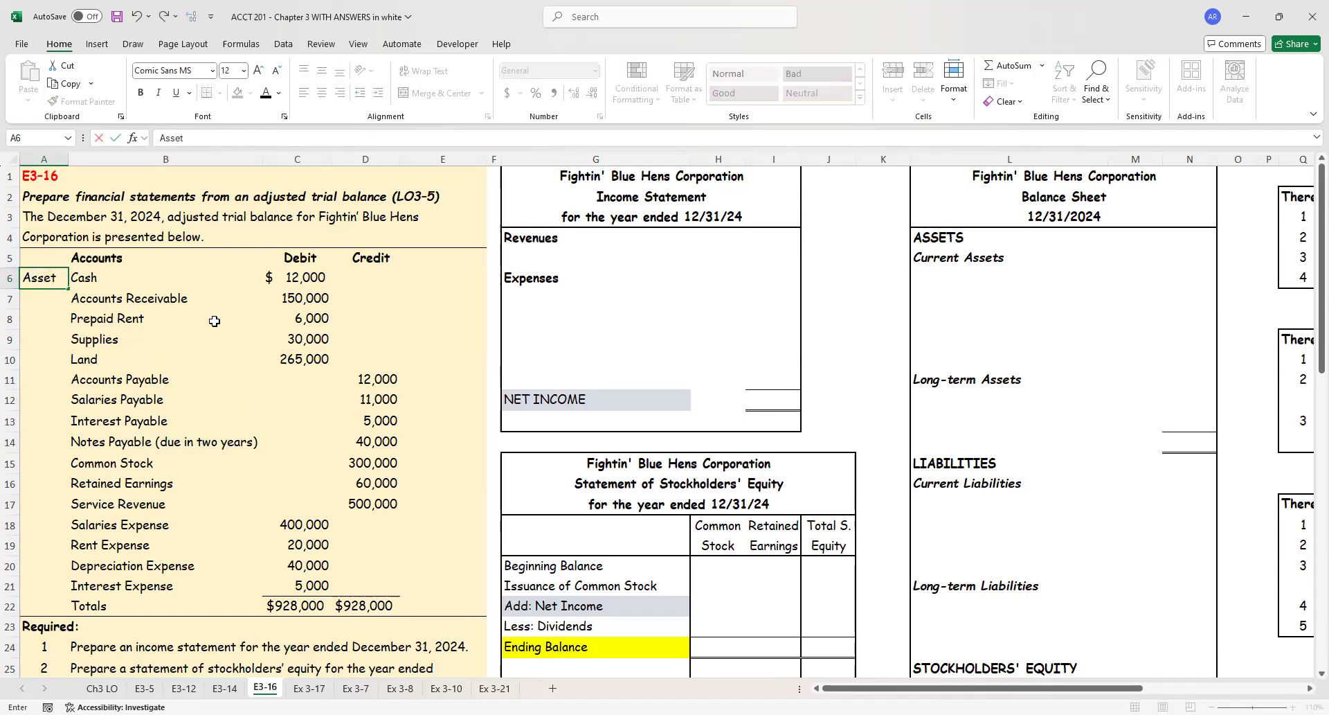
{"action": "key", "text": "Return"}
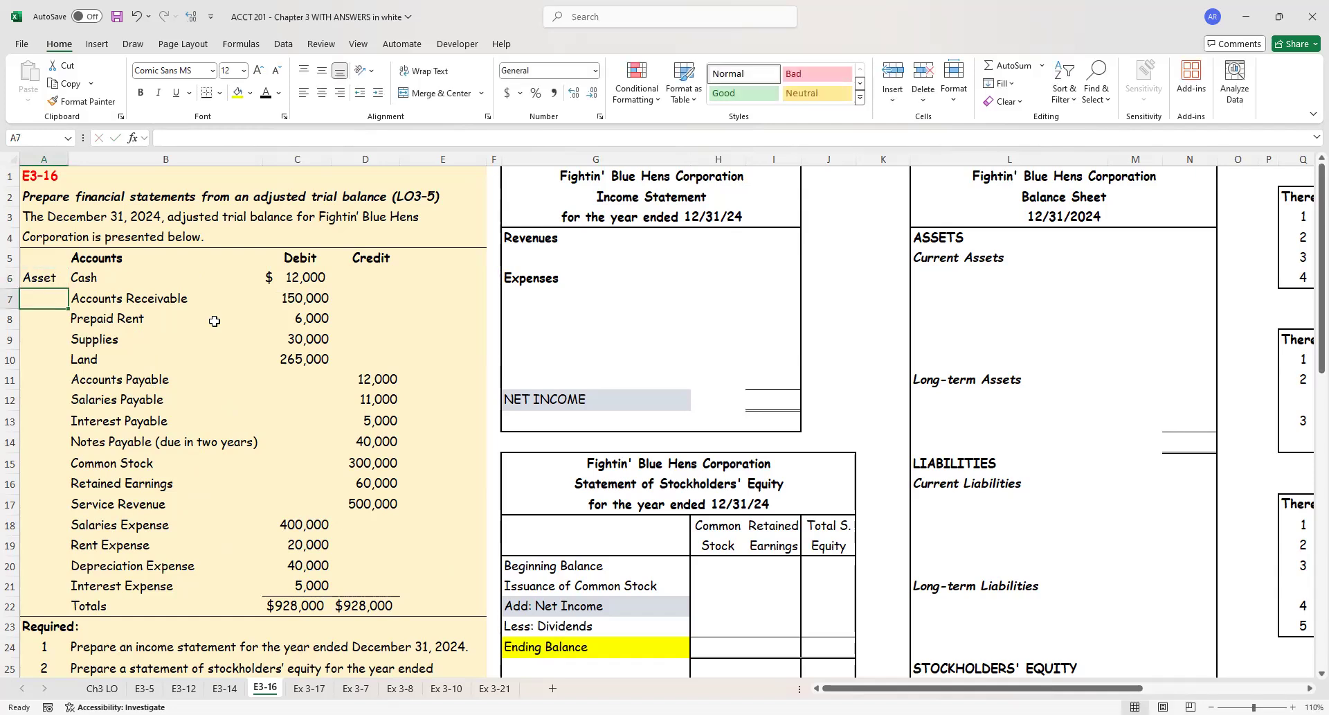
{"action": "type", "text": "Asset"}
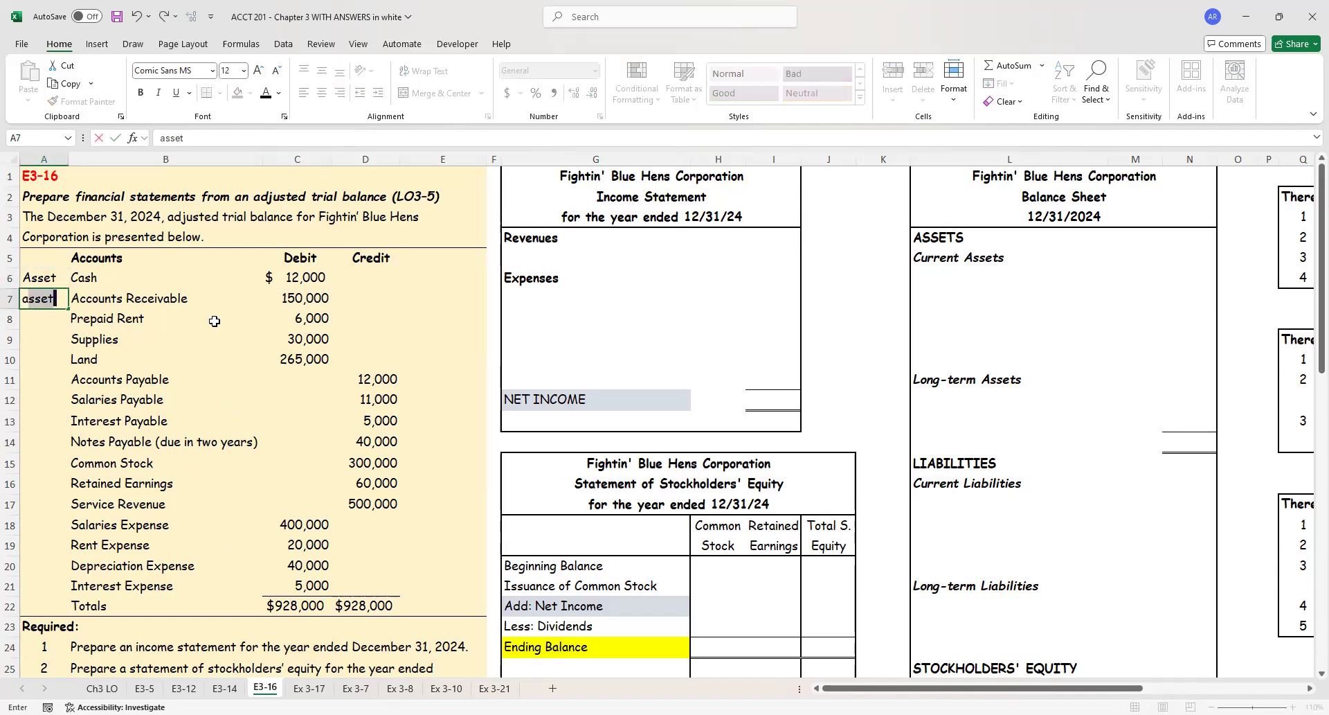
{"action": "key", "text": "Return"}
{"action": "type", "text": "A"}
{"action": "key", "text": "Return"}
{"action": "type", "text": "asset"}
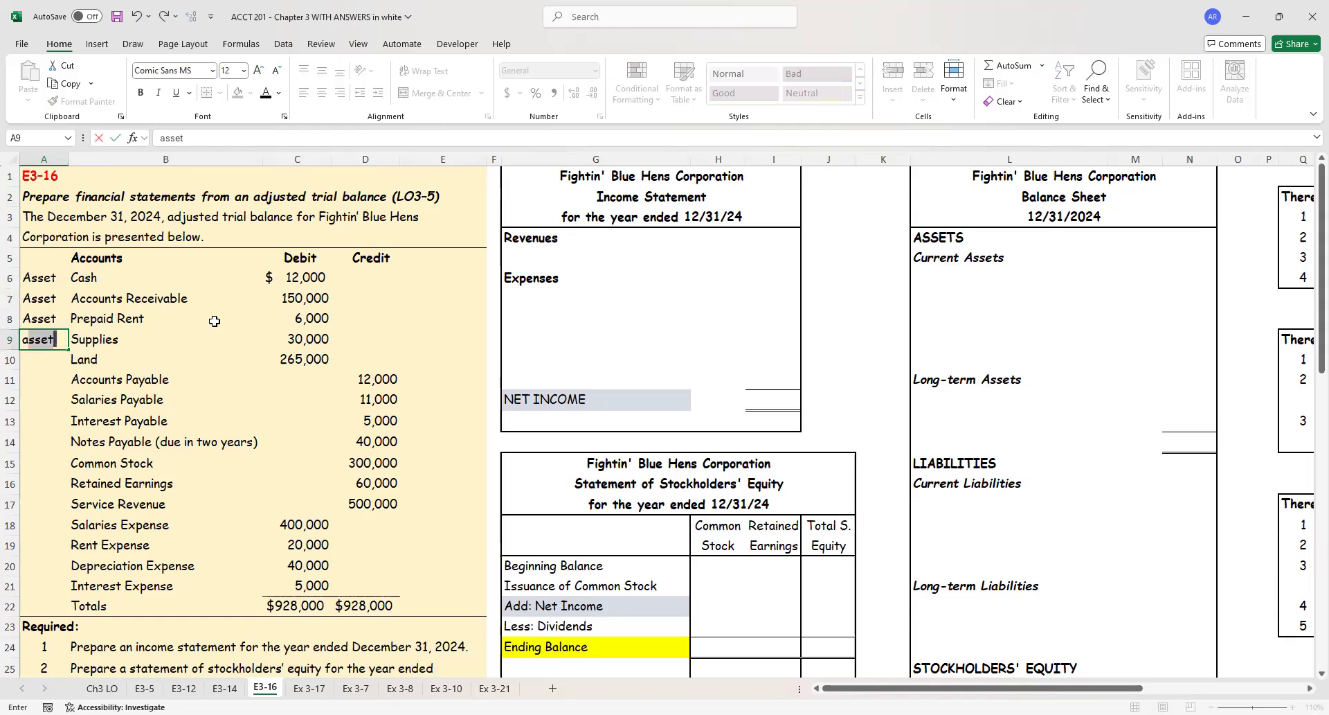
{"action": "key", "text": "Return"}
{"action": "type", "text": "a"}
{"action": "key", "text": "Return"}
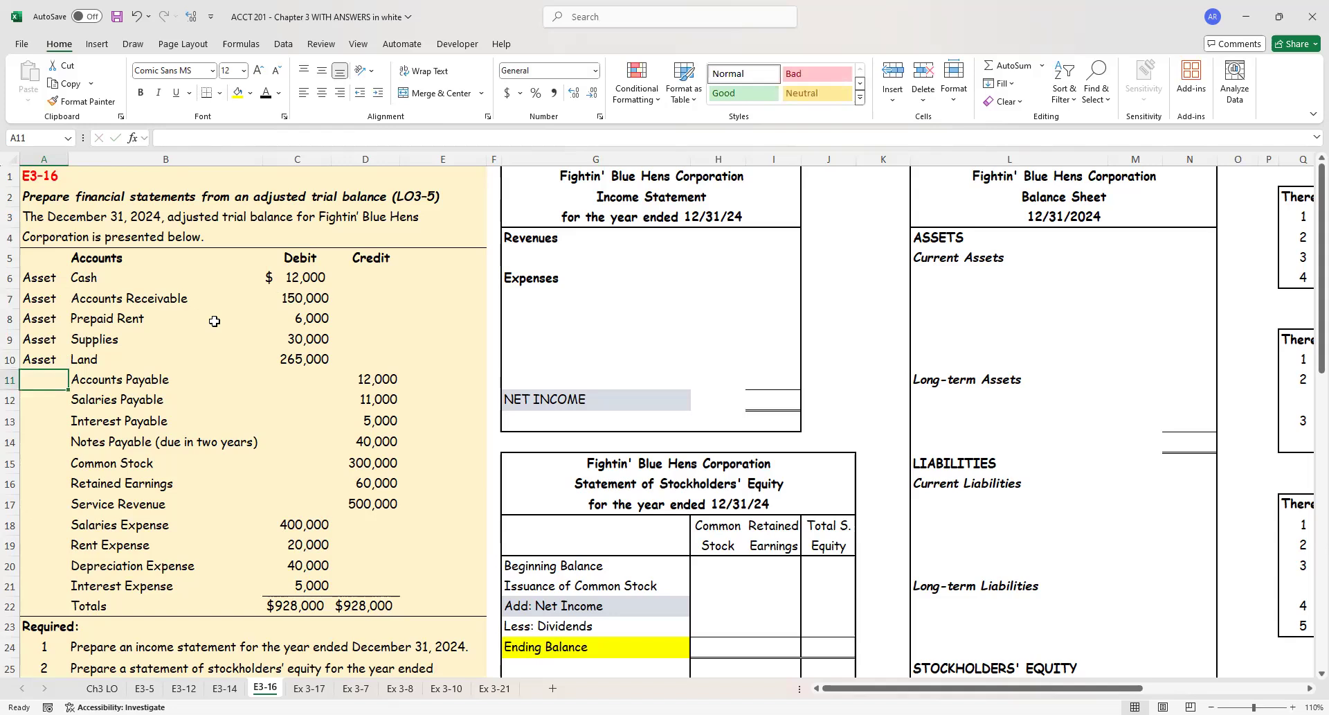
Step: Shade the asset labels and account names in A6:B10 with light blue fill
{"action": "left_click_drag", "start_coordinate": [50, 284], "coordinate": [115, 359]}
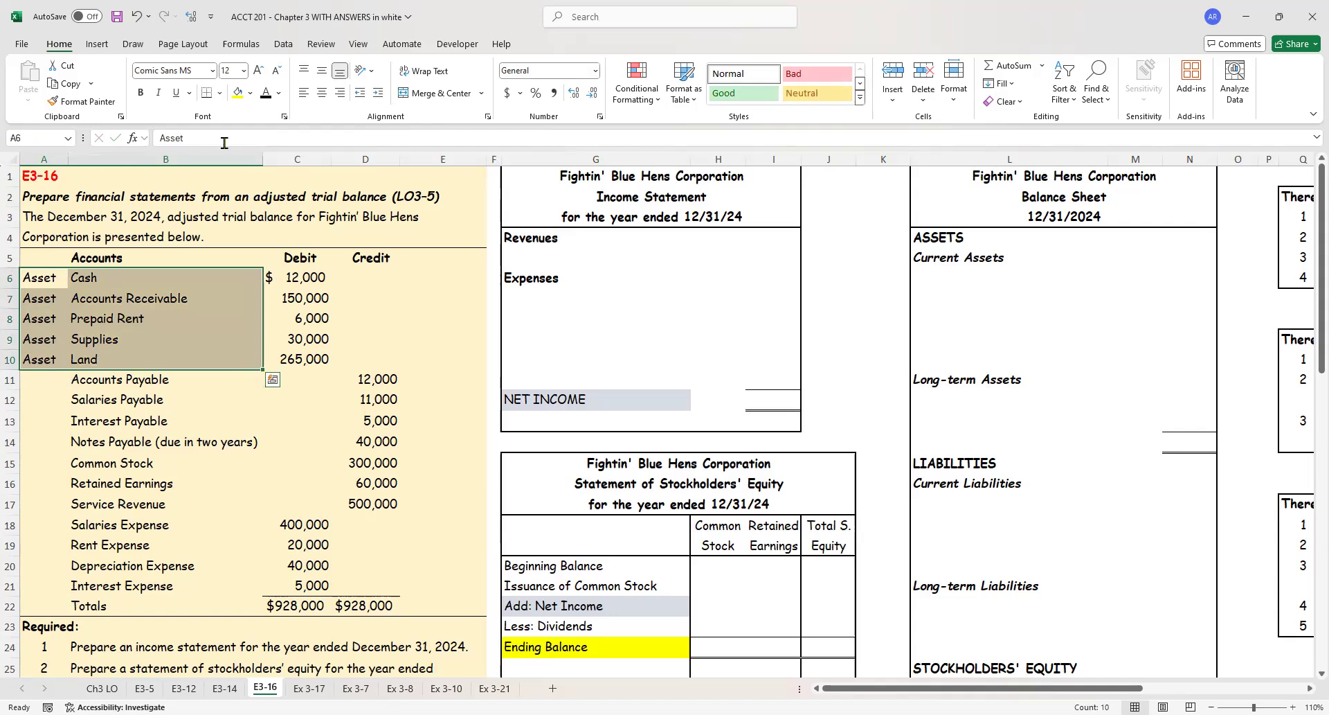
{"action": "left_click", "coordinate": [250, 93]}
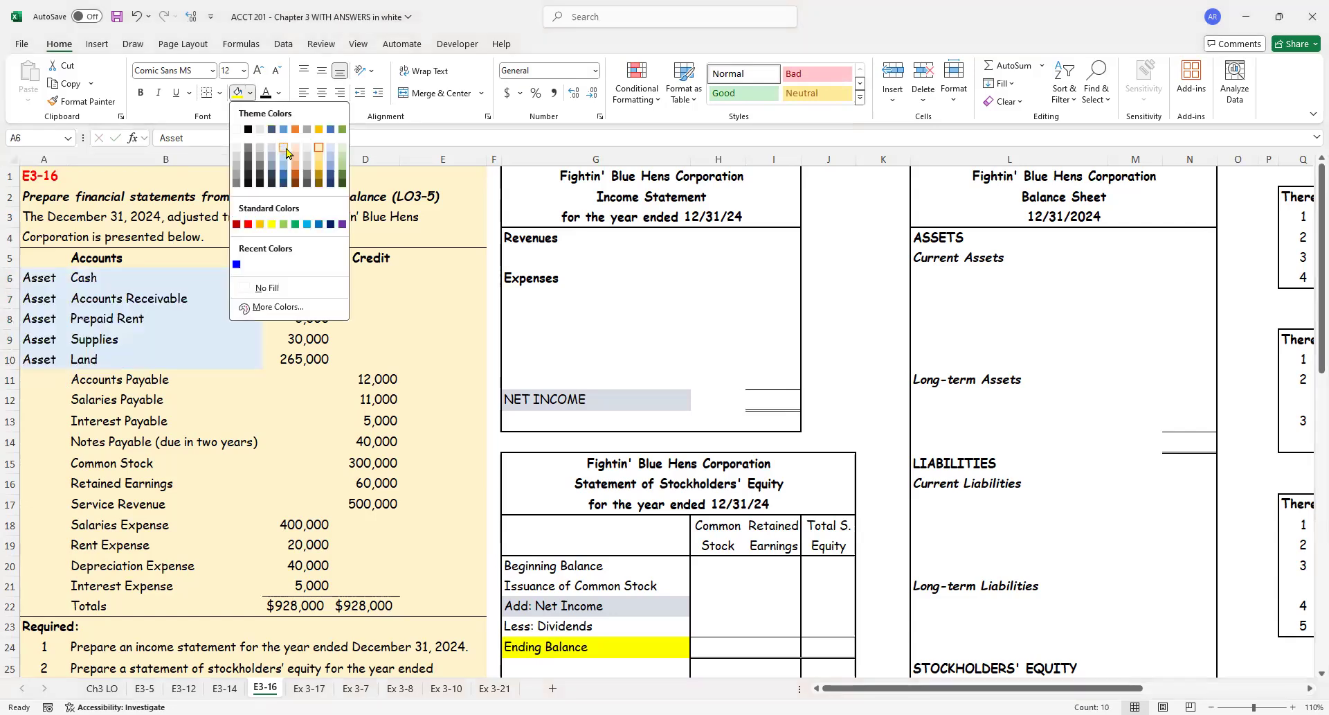
{"action": "left_click", "coordinate": [289, 153]}
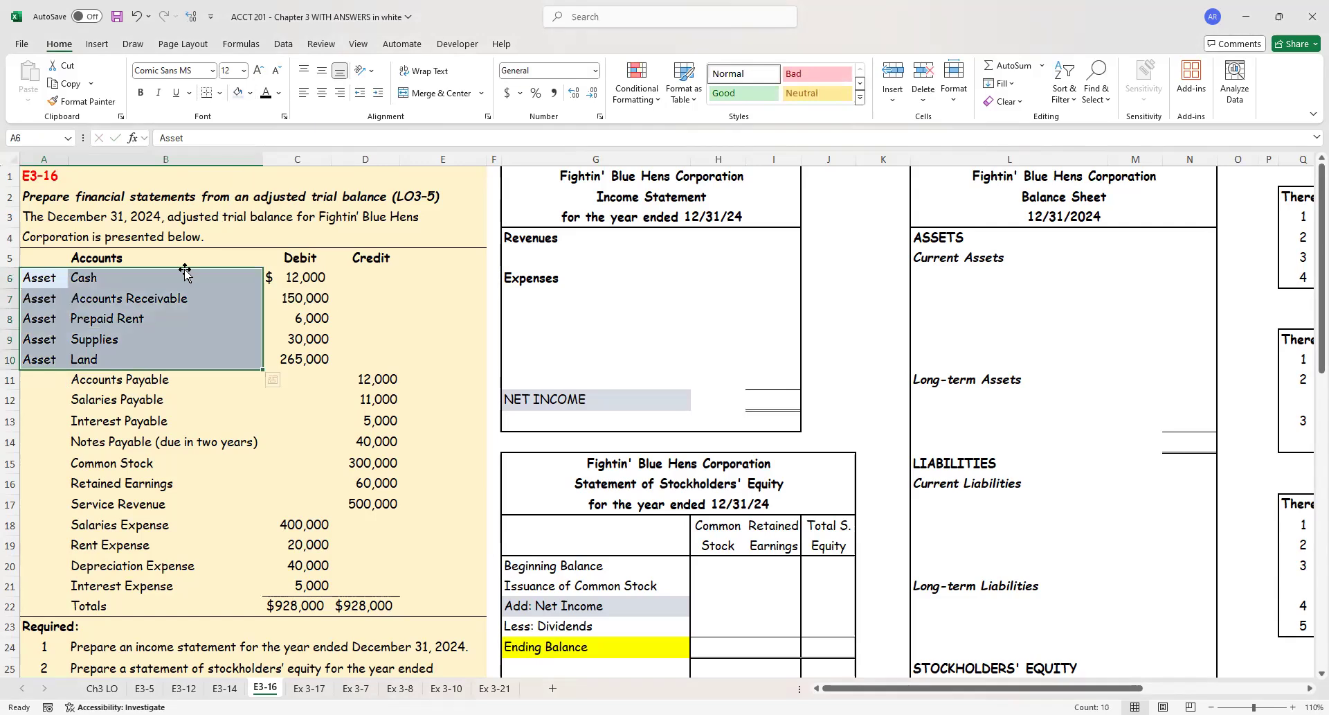
{"action": "left_click", "coordinate": [101, 356]}
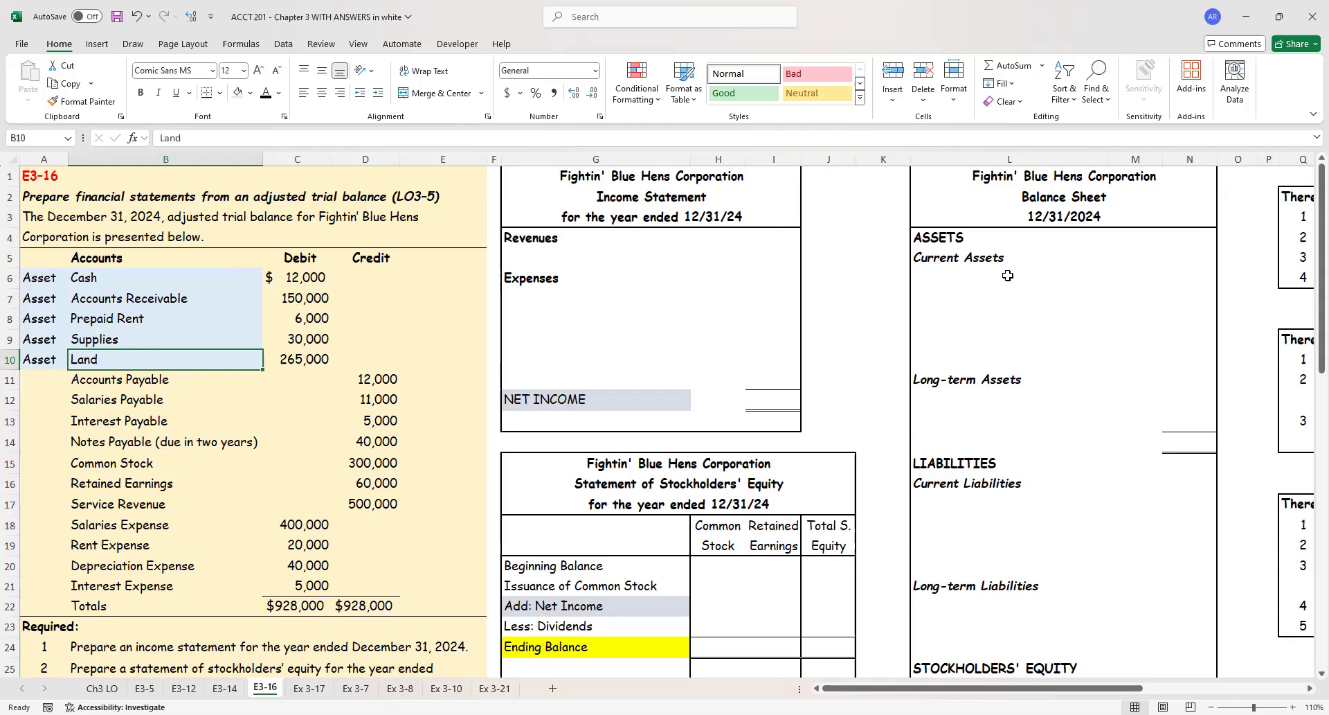
Step: Apply black font colour to the balance sheet's hidden current asset entries in L6:M11 and the asset labels in L12:L14
{"action": "left_click_drag", "start_coordinate": [1009, 276], "coordinate": [1113, 380]}
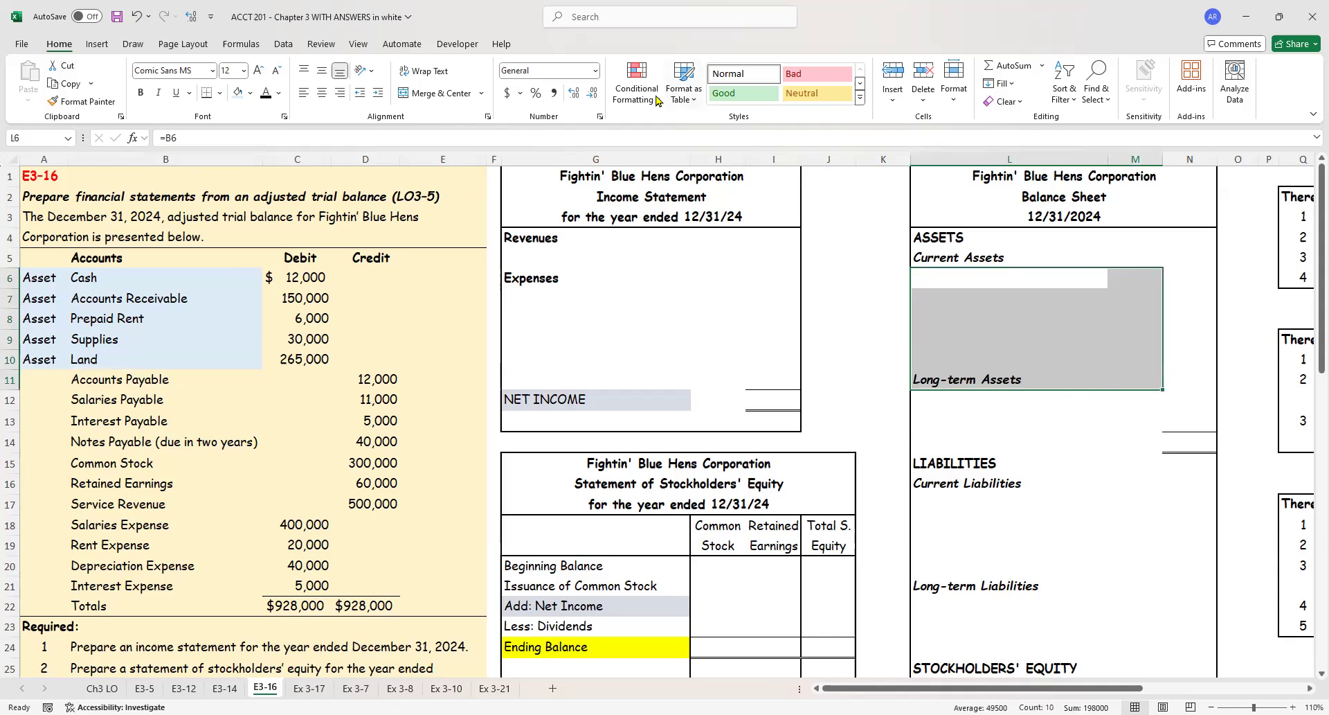
{"action": "left_click", "coordinate": [266, 92]}
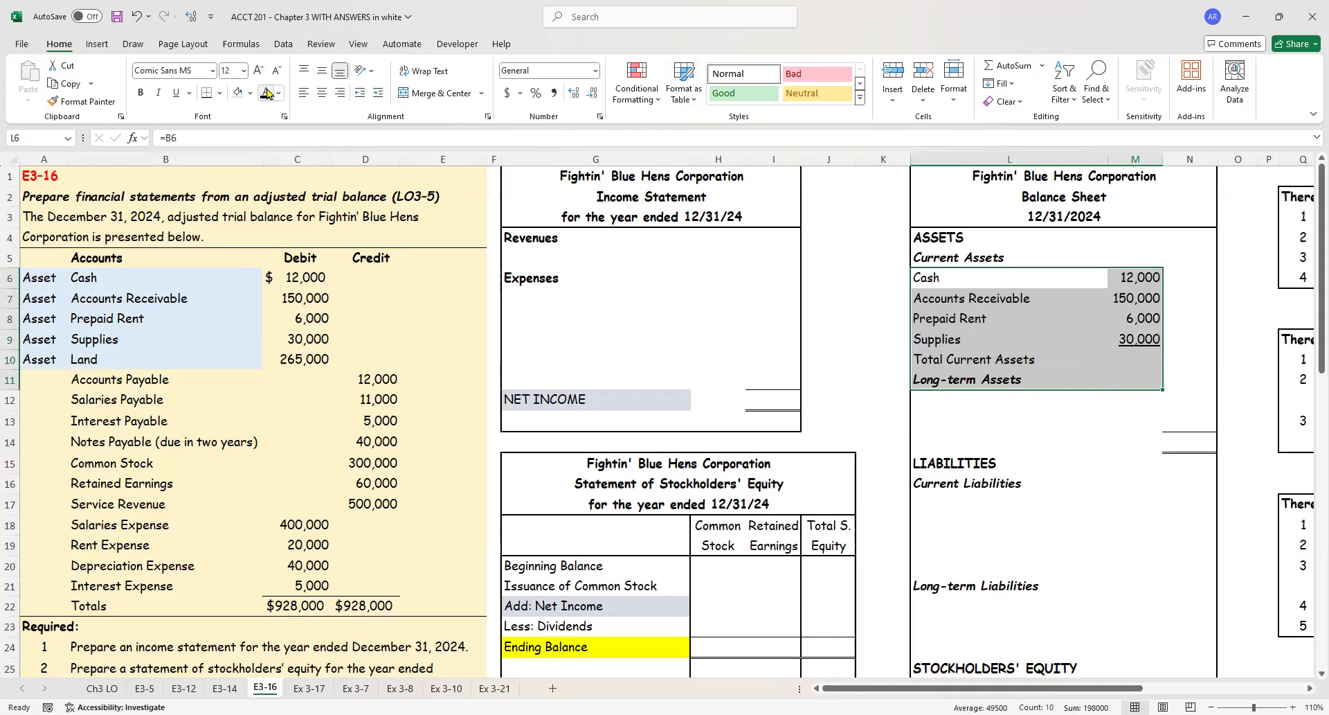
{"action": "left_click", "coordinate": [955, 415]}
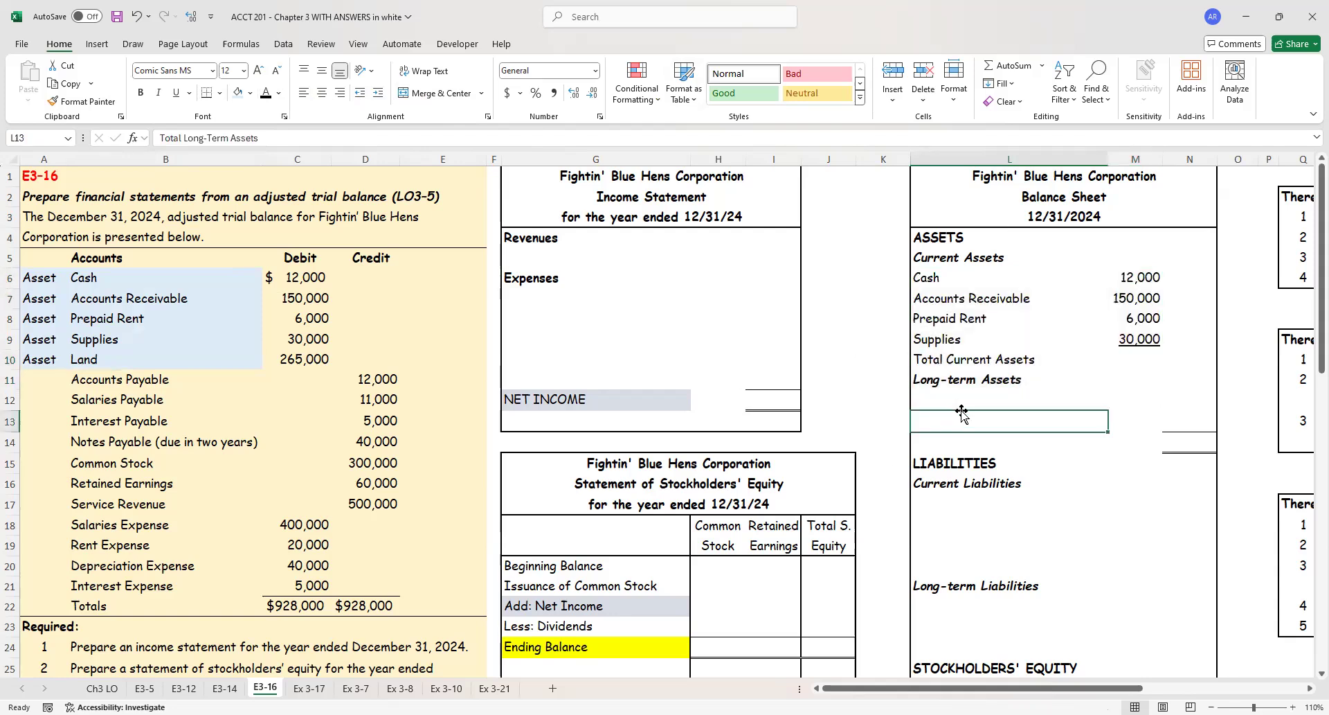
{"action": "left_click_drag", "start_coordinate": [961, 396], "coordinate": [962, 440]}
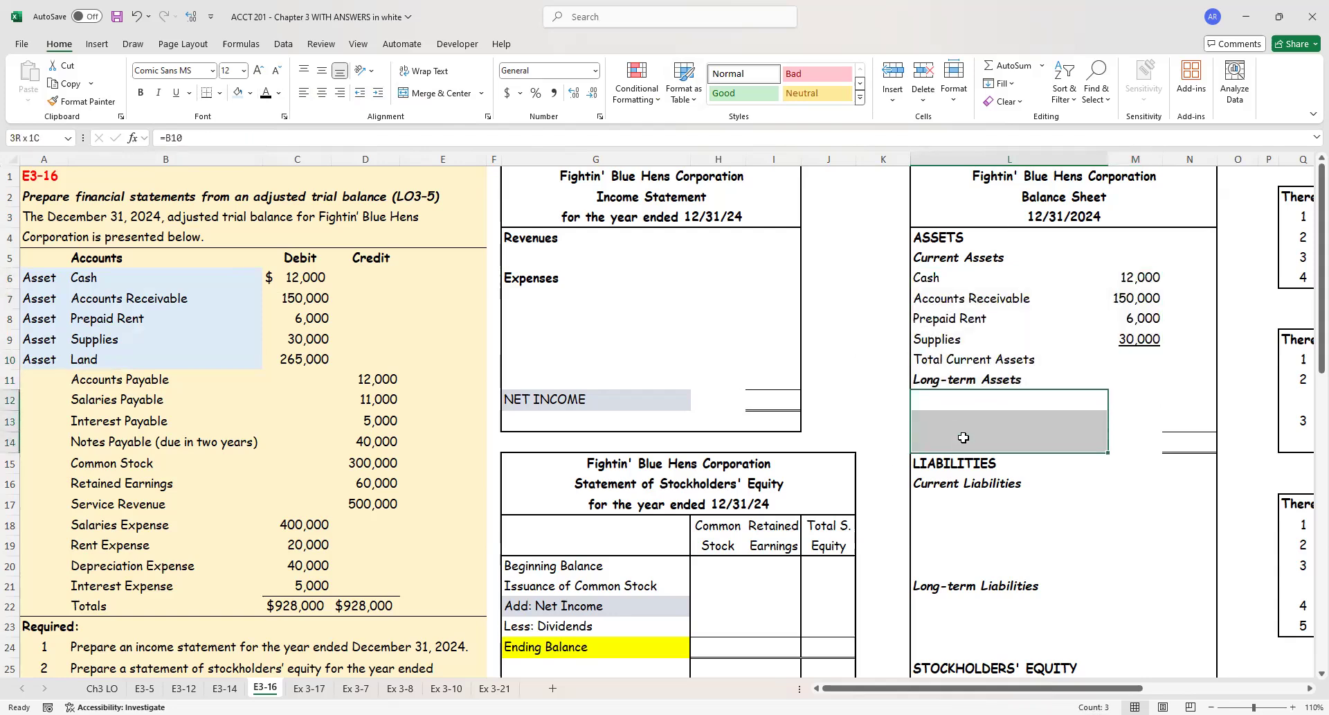
{"action": "left_click", "coordinate": [267, 92]}
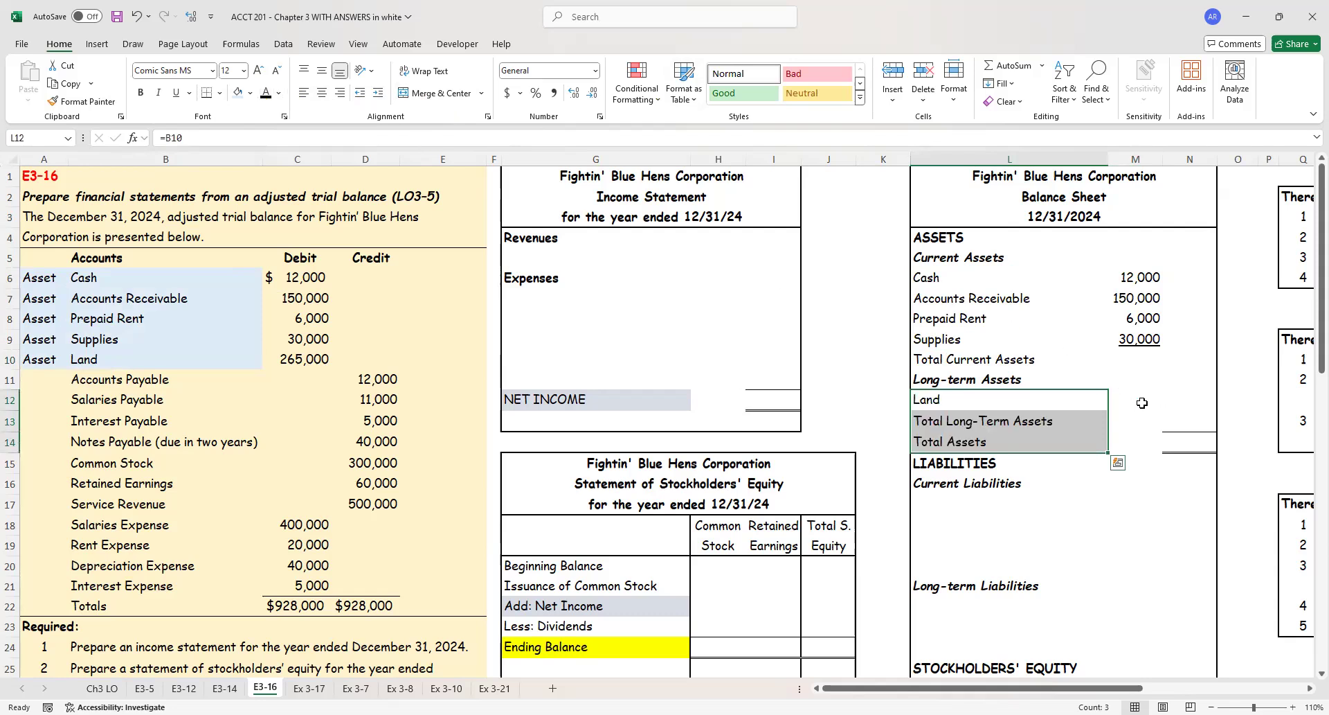
Step: Apply black font colour to the hidden current assets total in N10 and the long-term and total asset amounts in M11:N14
{"action": "left_click", "coordinate": [1137, 279]}
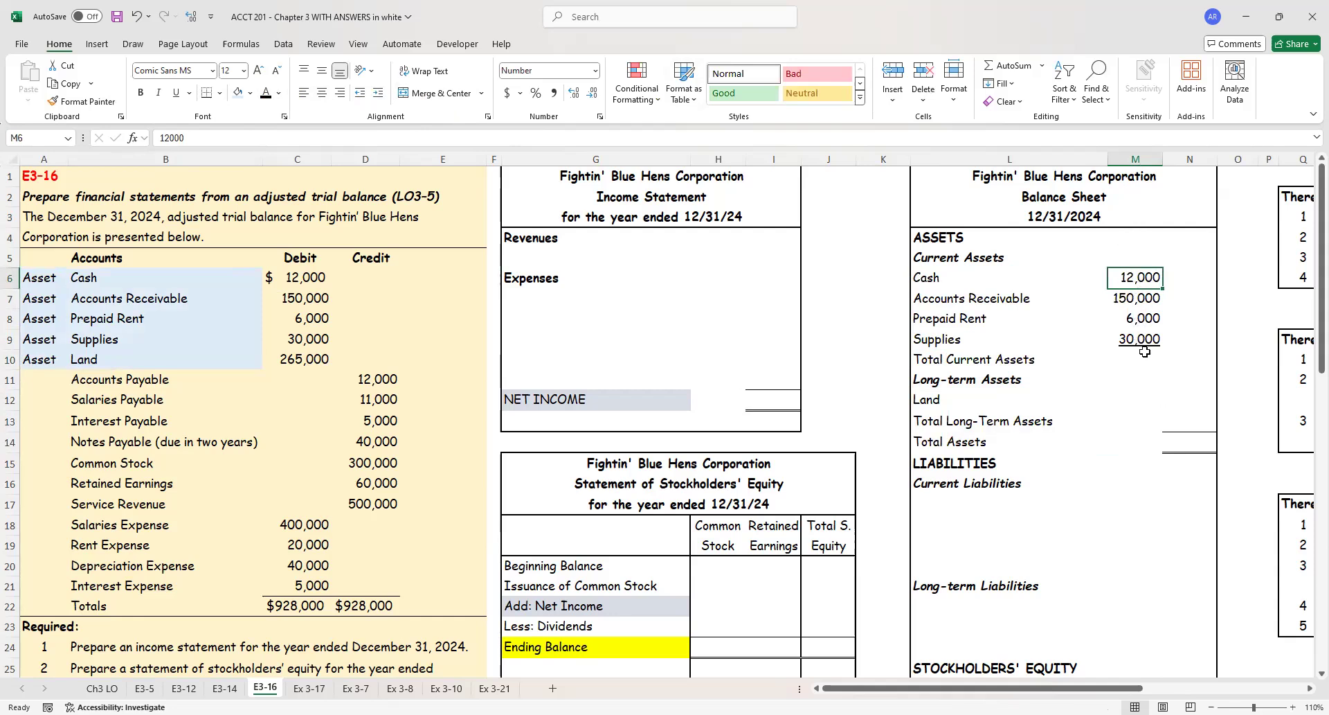
{"action": "left_click", "coordinate": [1179, 358]}
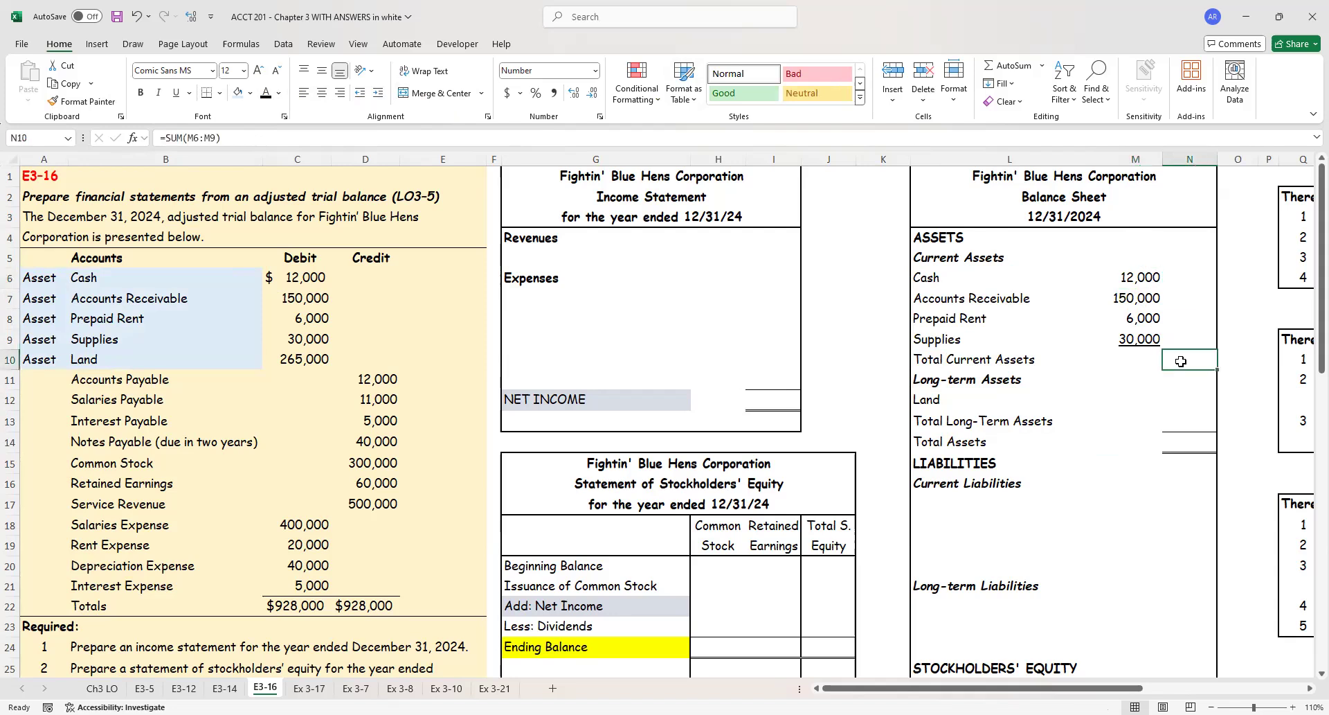
{"action": "left_click", "coordinate": [265, 93]}
{"action": "left_click", "coordinate": [1175, 392]}
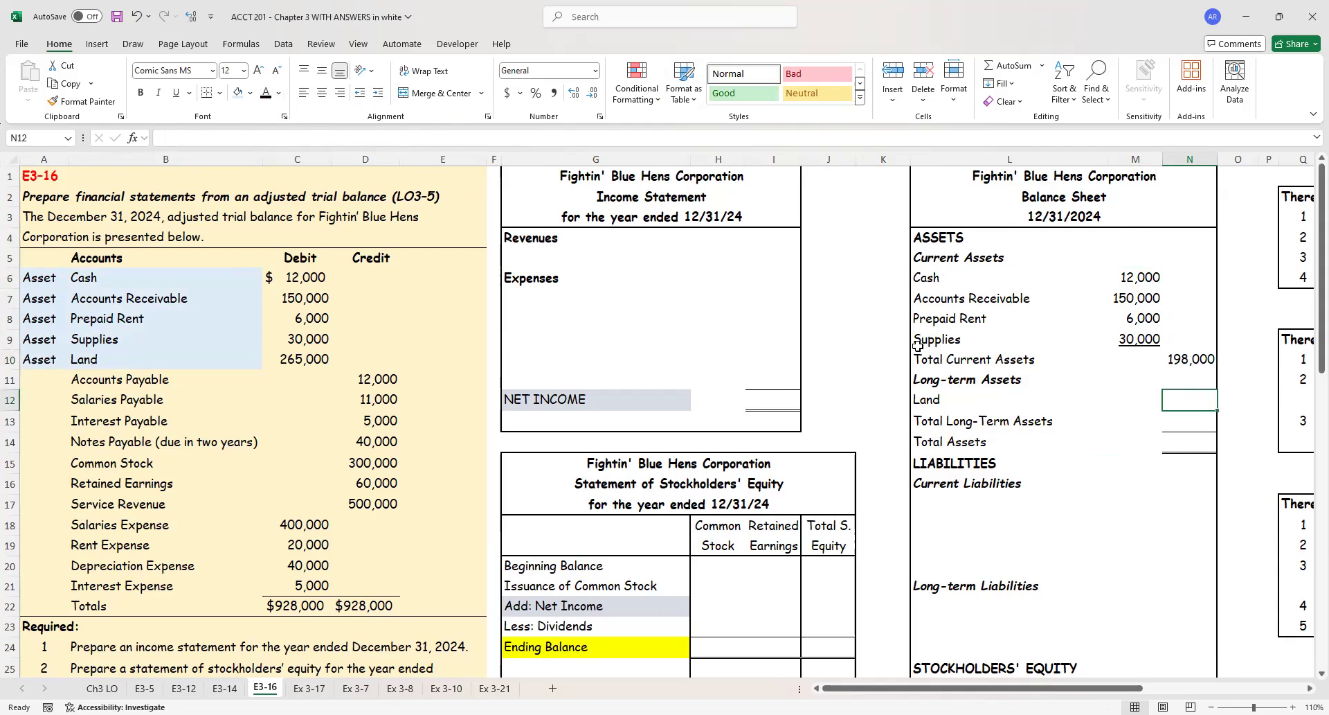
{"action": "left_click_drag", "start_coordinate": [1139, 380], "coordinate": [1190, 440]}
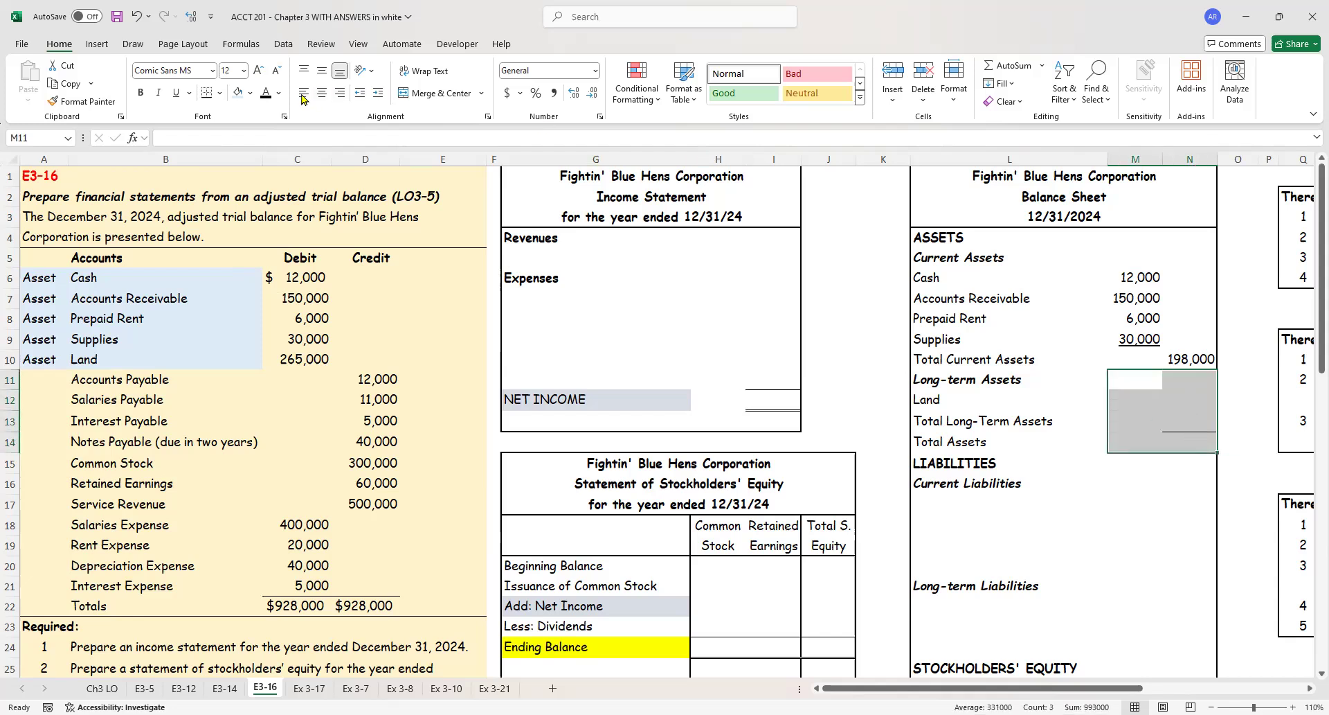
{"action": "left_click", "coordinate": [266, 94]}
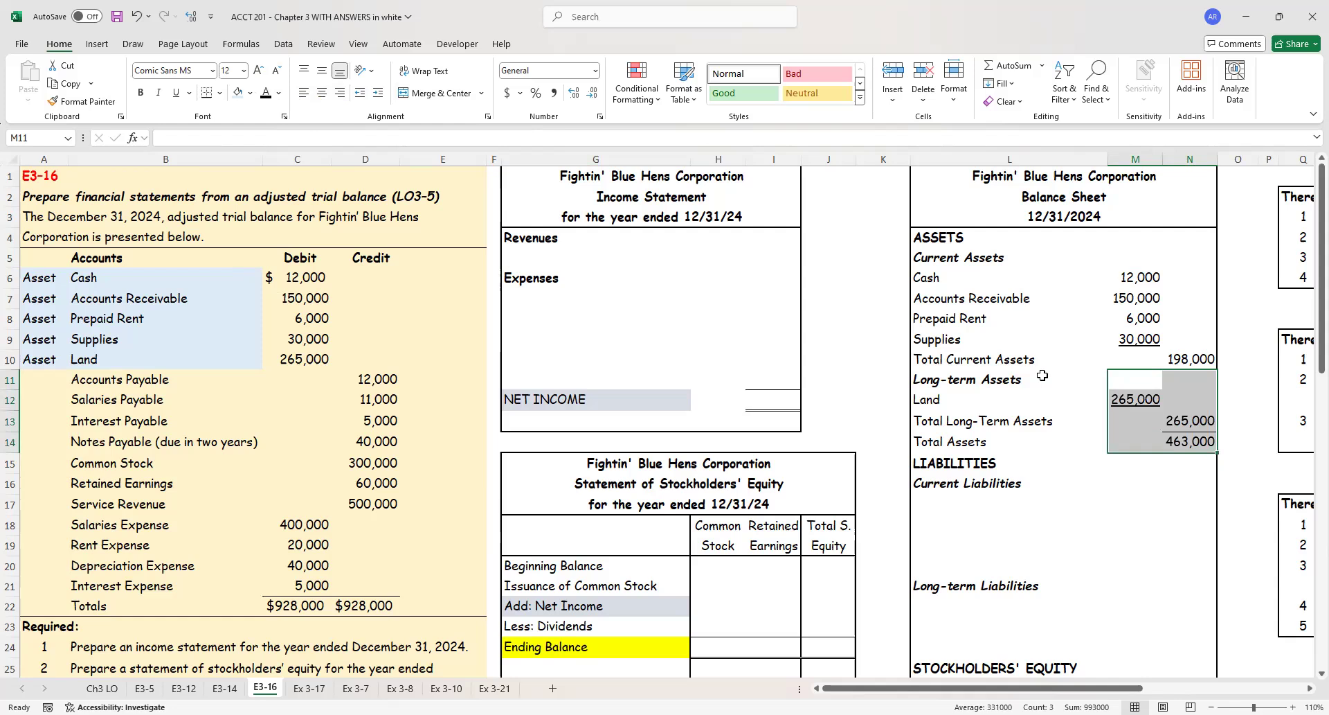
{"action": "left_click", "coordinate": [1123, 395]}
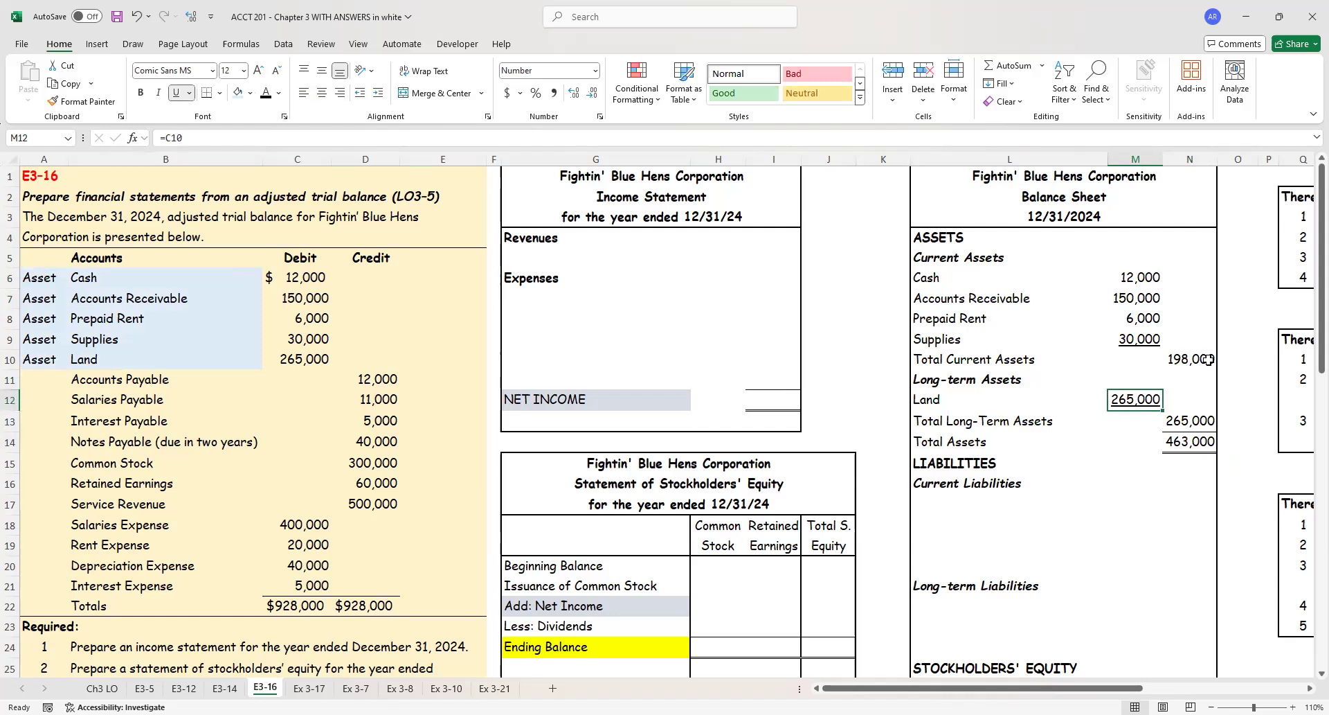
{"action": "left_click", "coordinate": [1192, 444]}
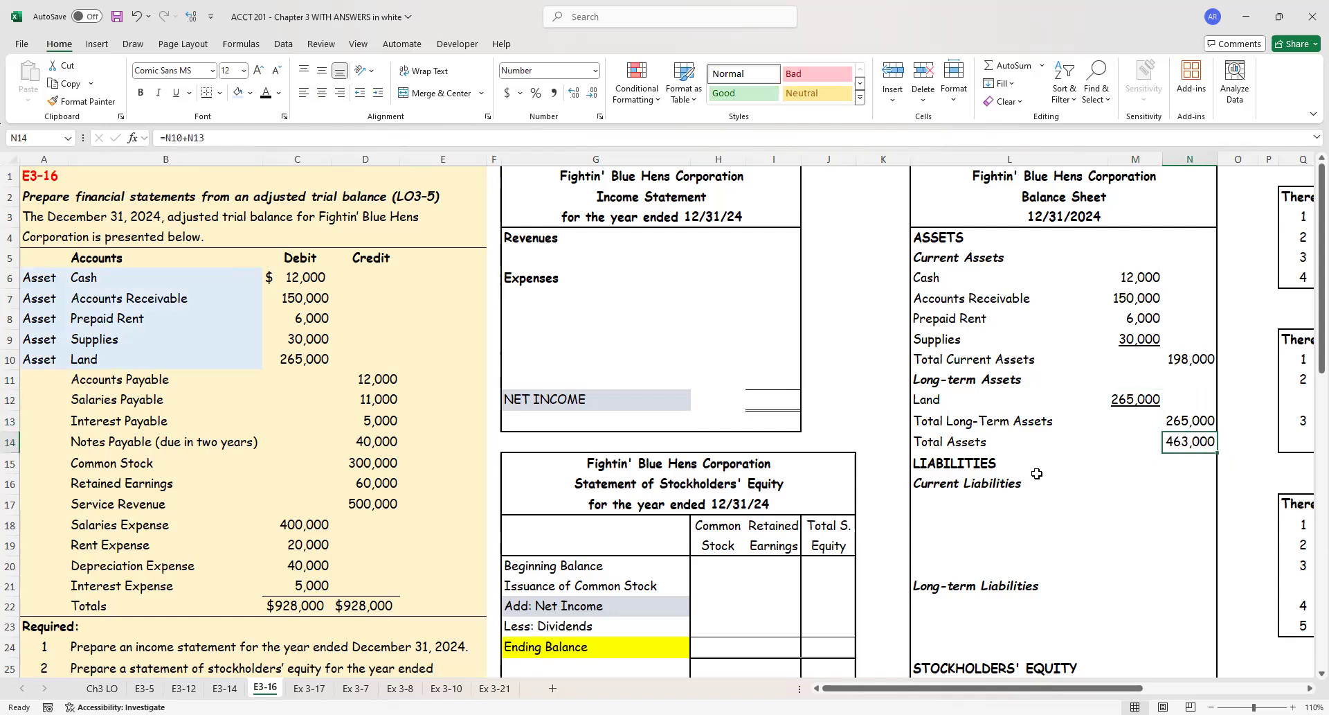
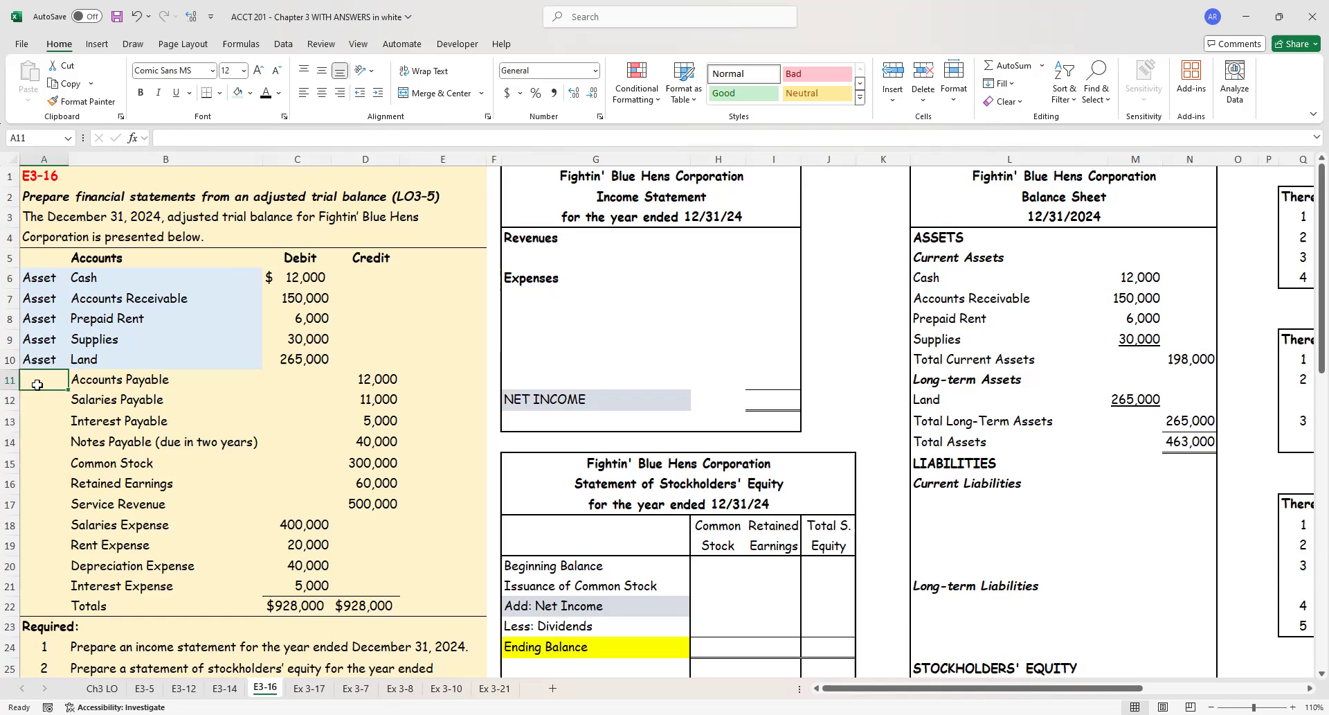
Step: Label the accounts from Accounts Payable through Notes Payable as Liabilities in A11:A14
{"action": "type", "text": "Liabilities"}
{"action": "key", "text": "Return"}
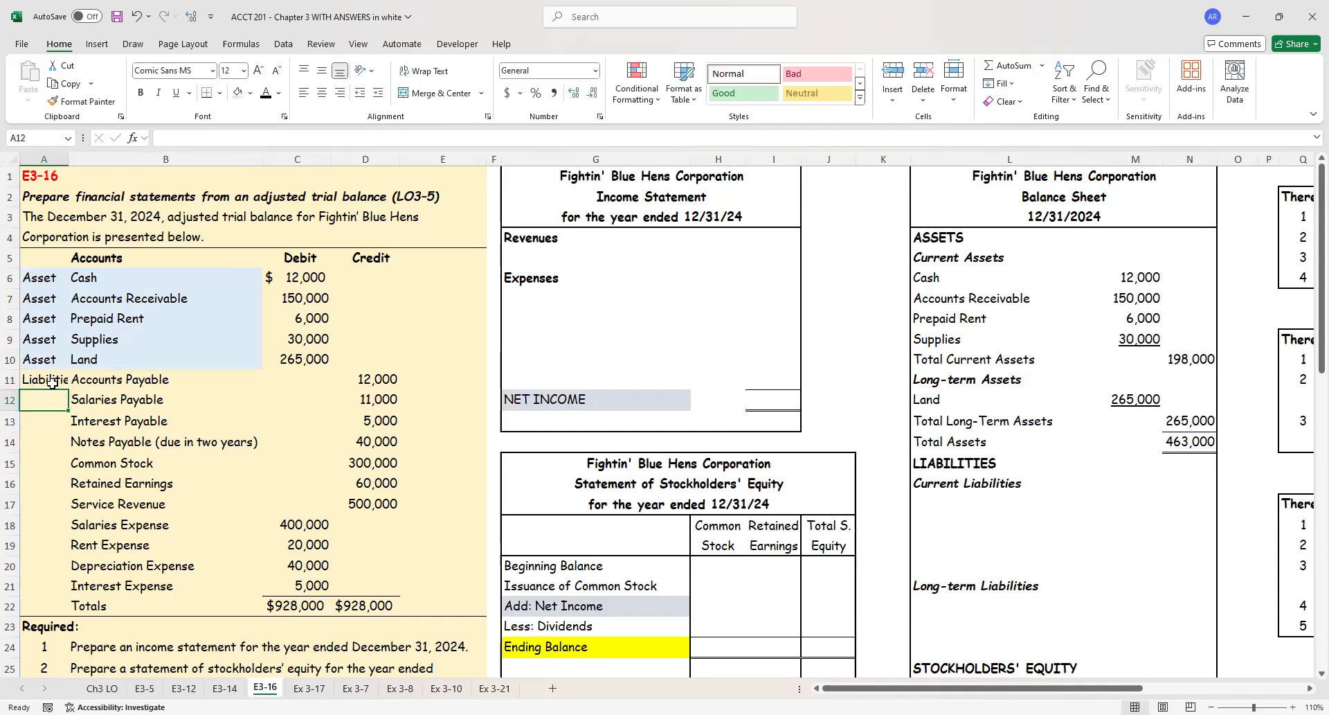
{"action": "type", "text": "L"}
{"action": "key", "text": "Return"}
{"action": "type", "text": "L"}
{"action": "key", "text": "Return"}
{"action": "type", "text": "L"}
{"action": "key", "text": "Return"}
Step: Shade the liability labels and account names in A11:B14 with light gold fill and review each payable account
{"action": "left_click_drag", "start_coordinate": [52, 381], "coordinate": [106, 437]}
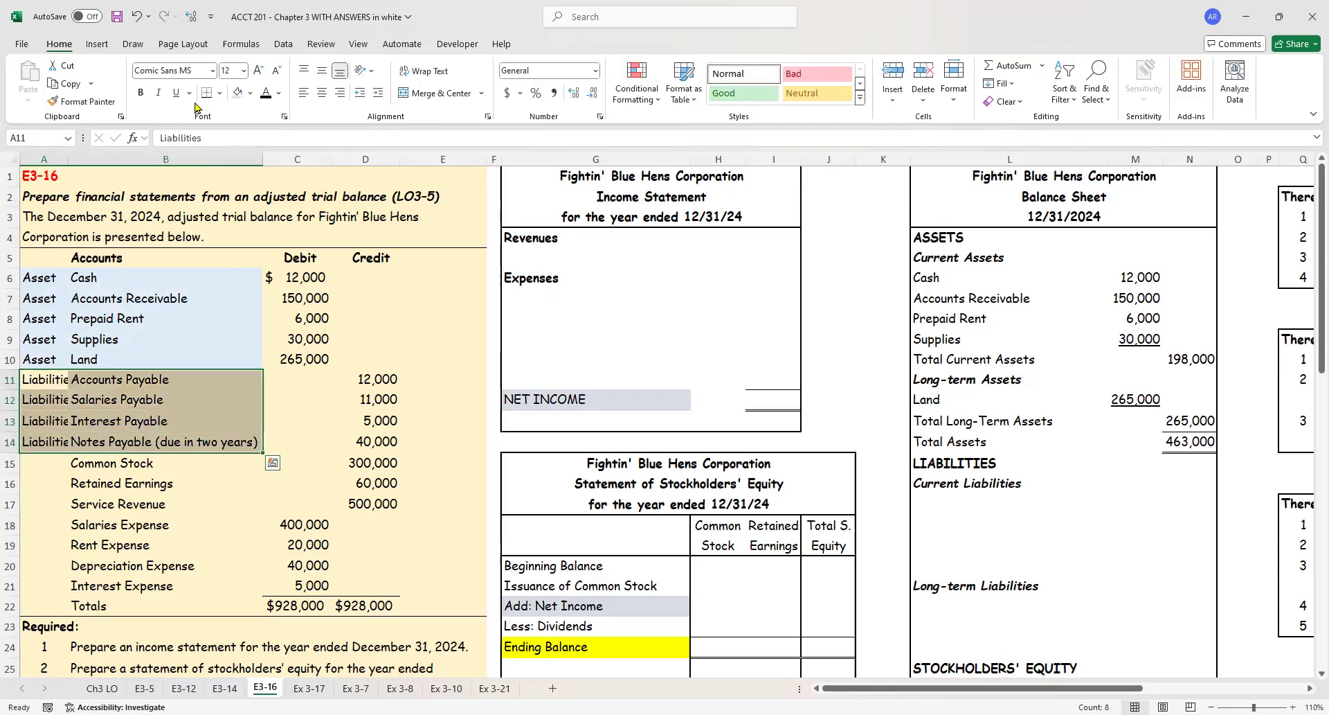
{"action": "left_click", "coordinate": [251, 94]}
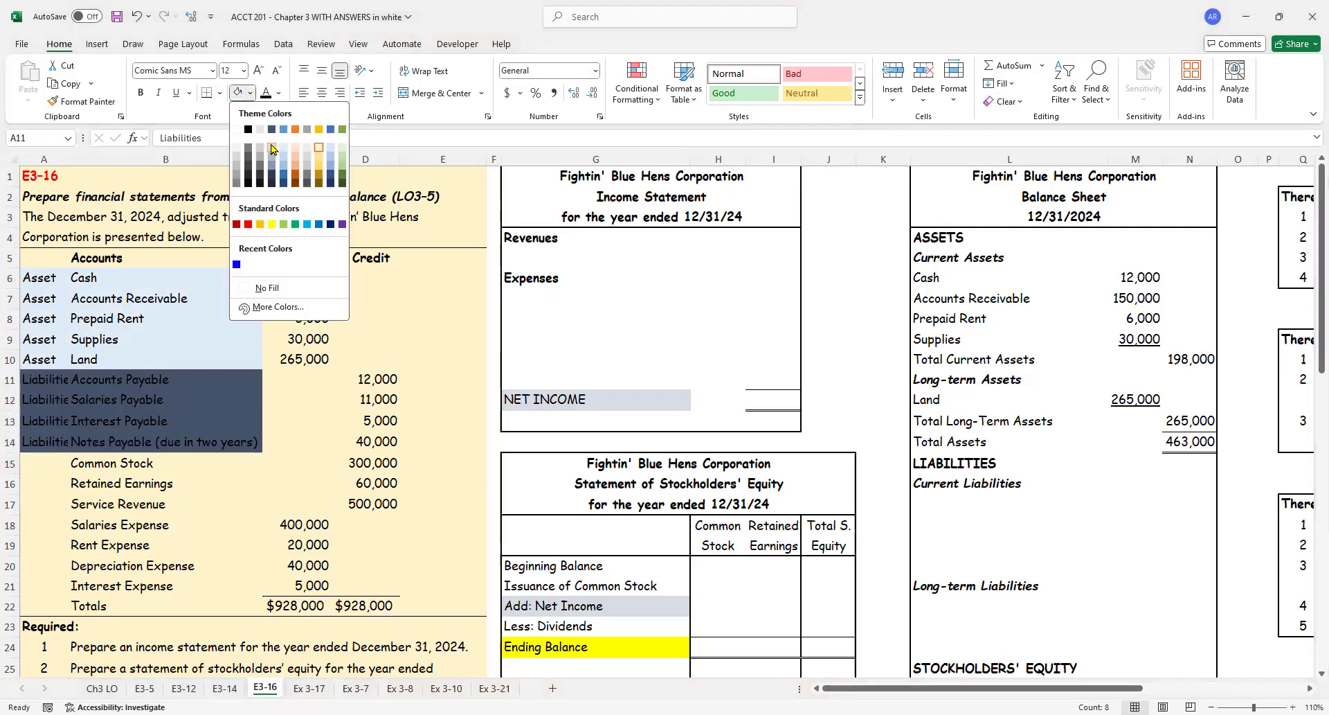
{"action": "left_click", "coordinate": [320, 160]}
{"action": "left_click", "coordinate": [168, 382]}
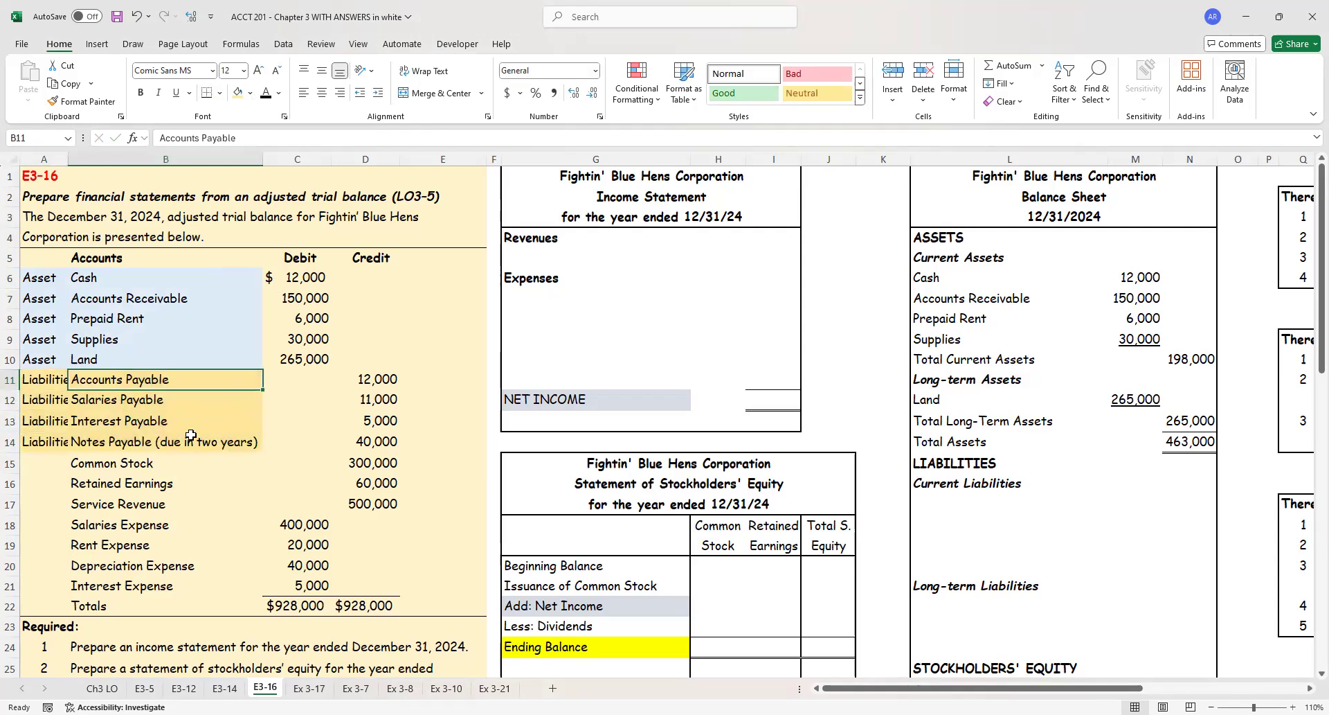
{"action": "key", "text": "Down"}
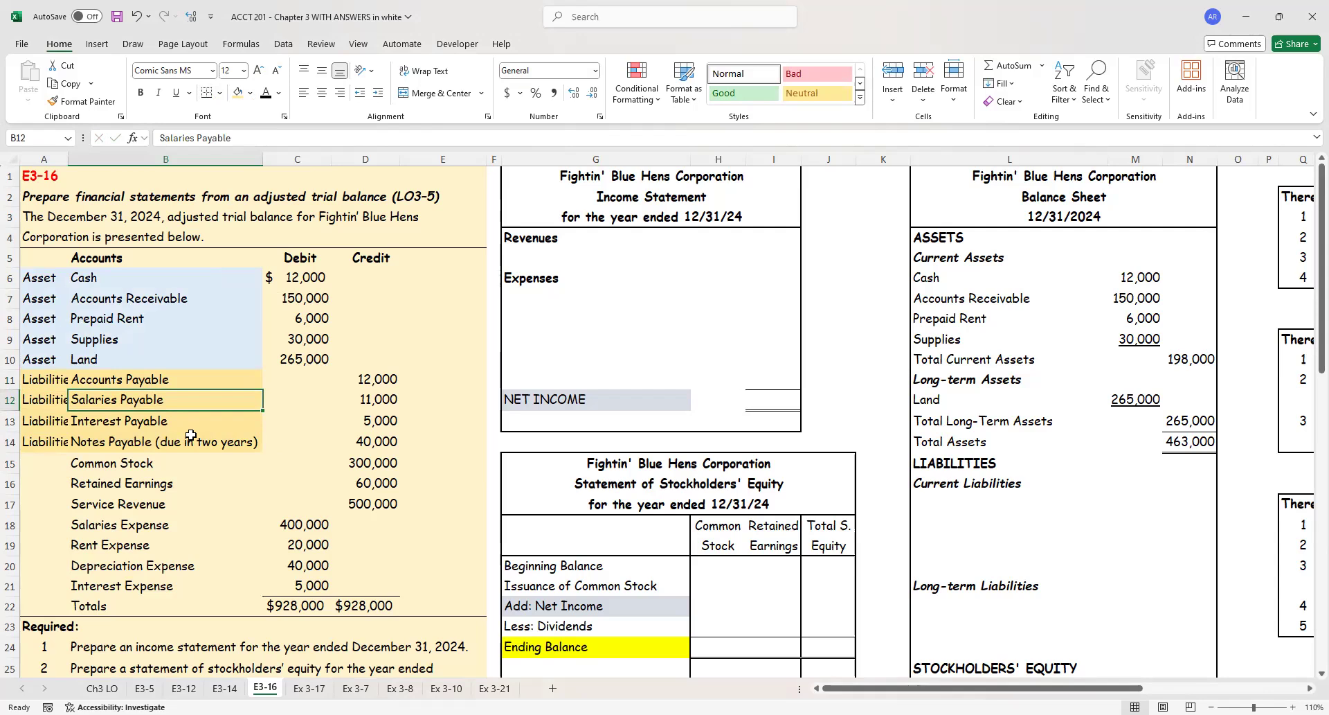
{"action": "key", "text": "Down"}
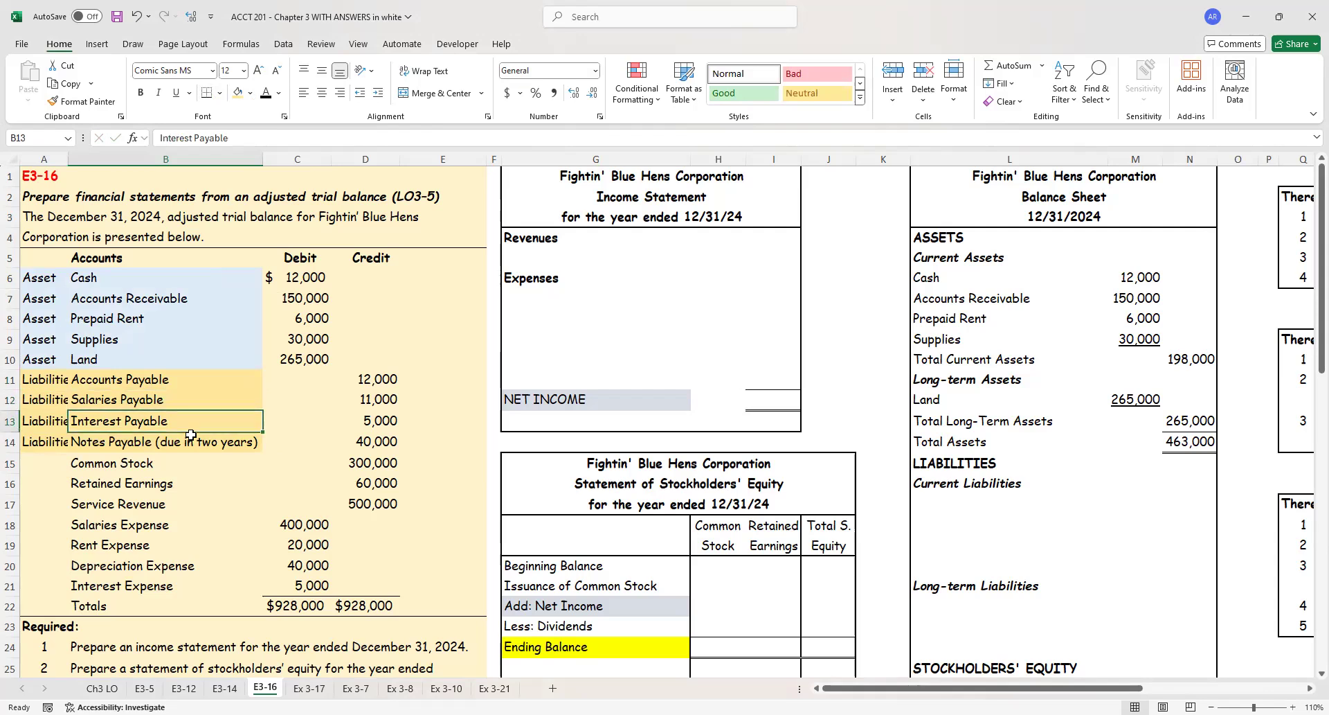
{"action": "key", "text": "Down"}
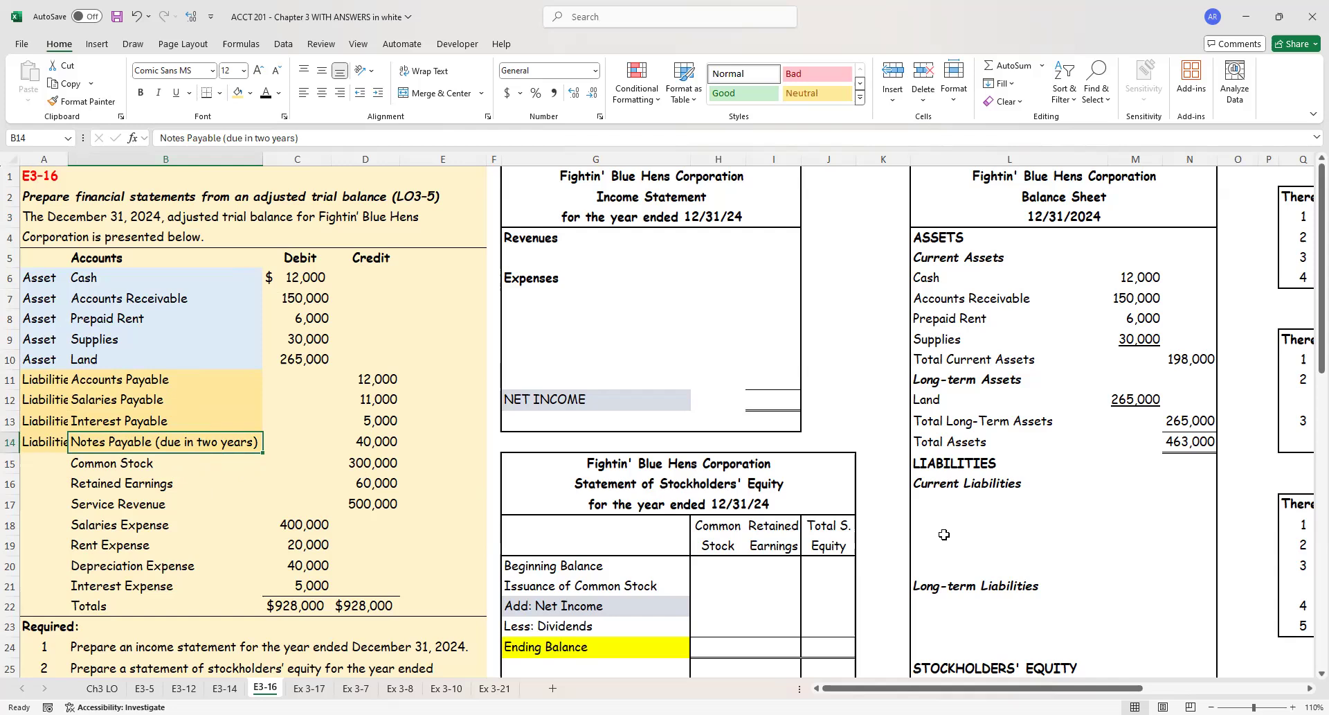
Step: Apply black font colour to the balance sheet's hidden liability accounts, amounts and totals in L17:N24
{"action": "scroll", "coordinate": [1001, 499], "scroll_direction": "down", "scroll_amount": 2}
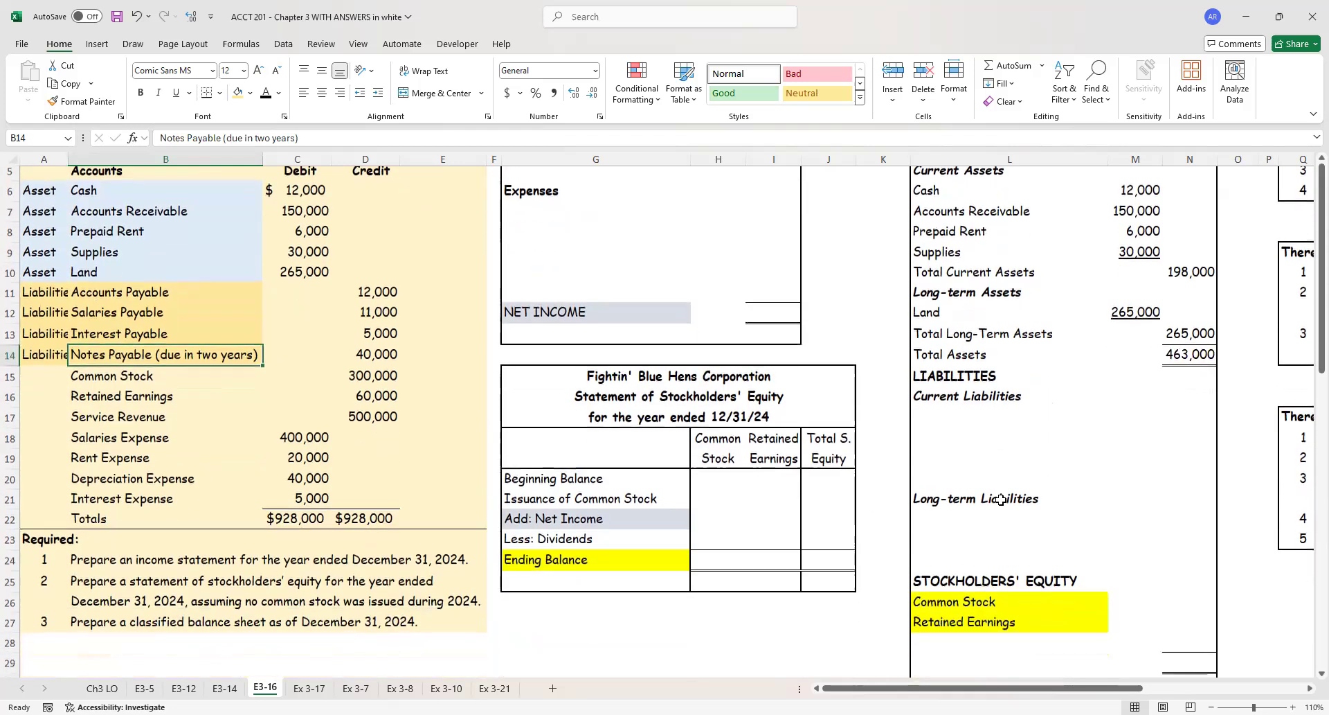
{"action": "left_click", "coordinate": [997, 414]}
{"action": "left_click_drag", "start_coordinate": [997, 414], "coordinate": [1183, 560]}
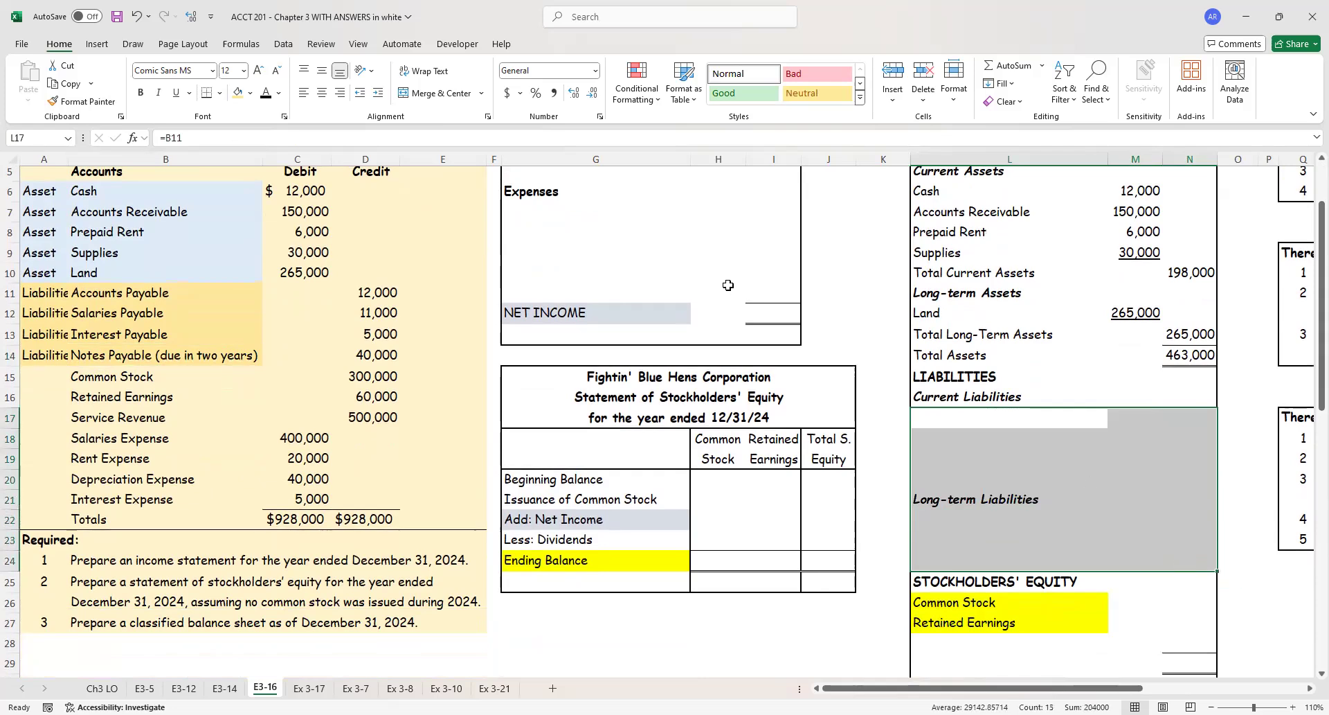
{"action": "left_click", "coordinate": [267, 92]}
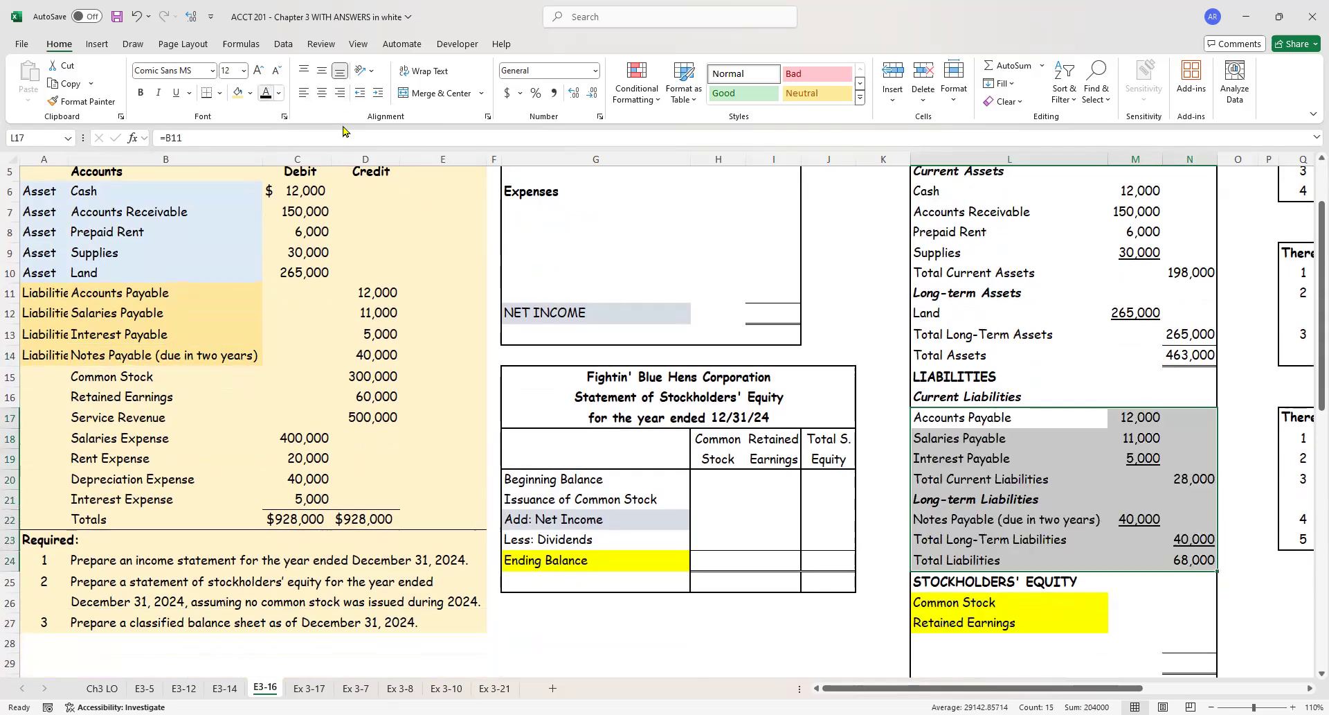
{"action": "left_click", "coordinate": [1032, 440]}
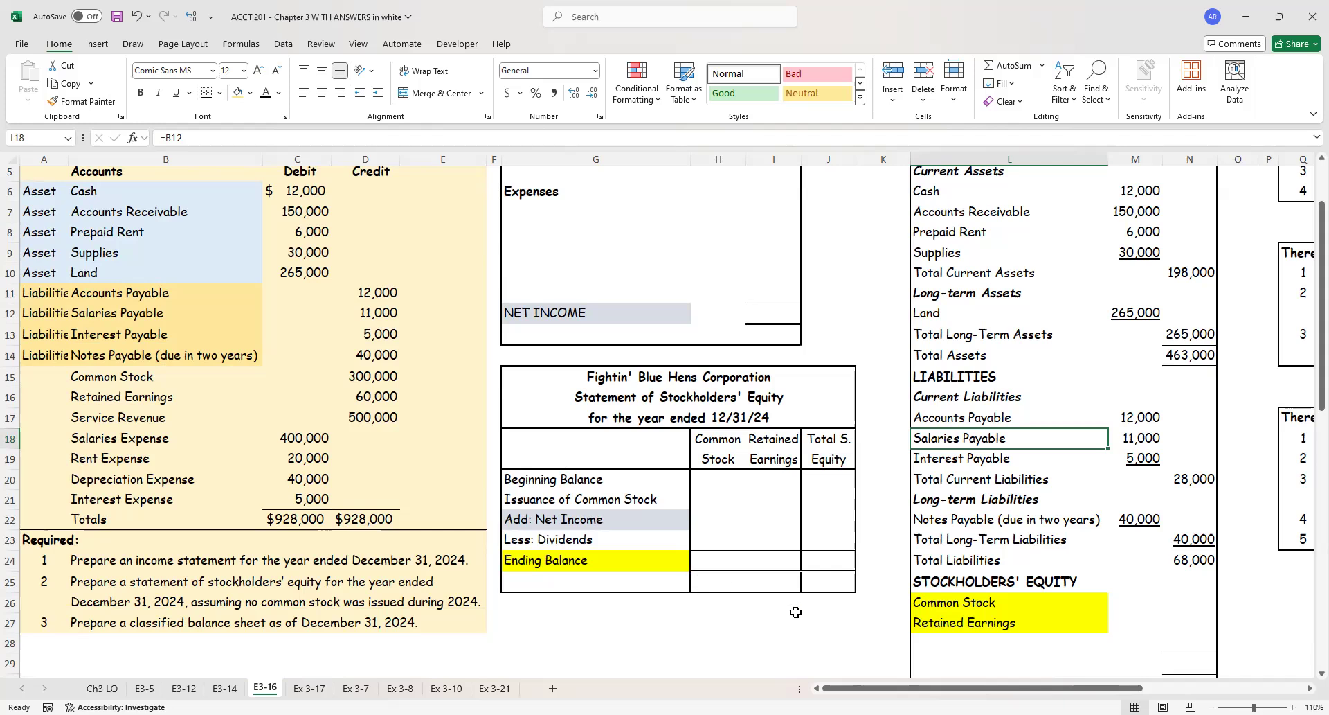
{"action": "scroll", "coordinate": [796, 612], "scroll_direction": "up", "scroll_amount": 1}
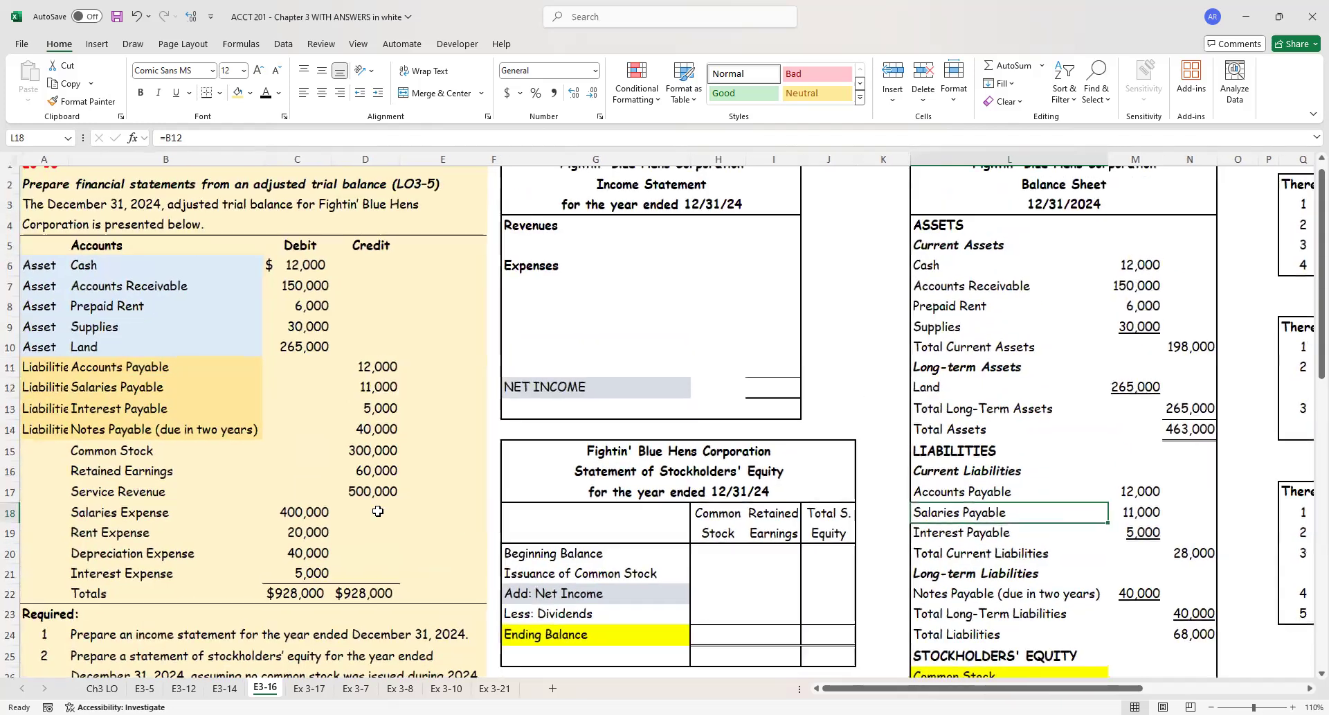
Step: Label the Common Stock and Retained Earnings accounts as Equity in A15:A16
{"action": "left_click", "coordinate": [54, 453]}
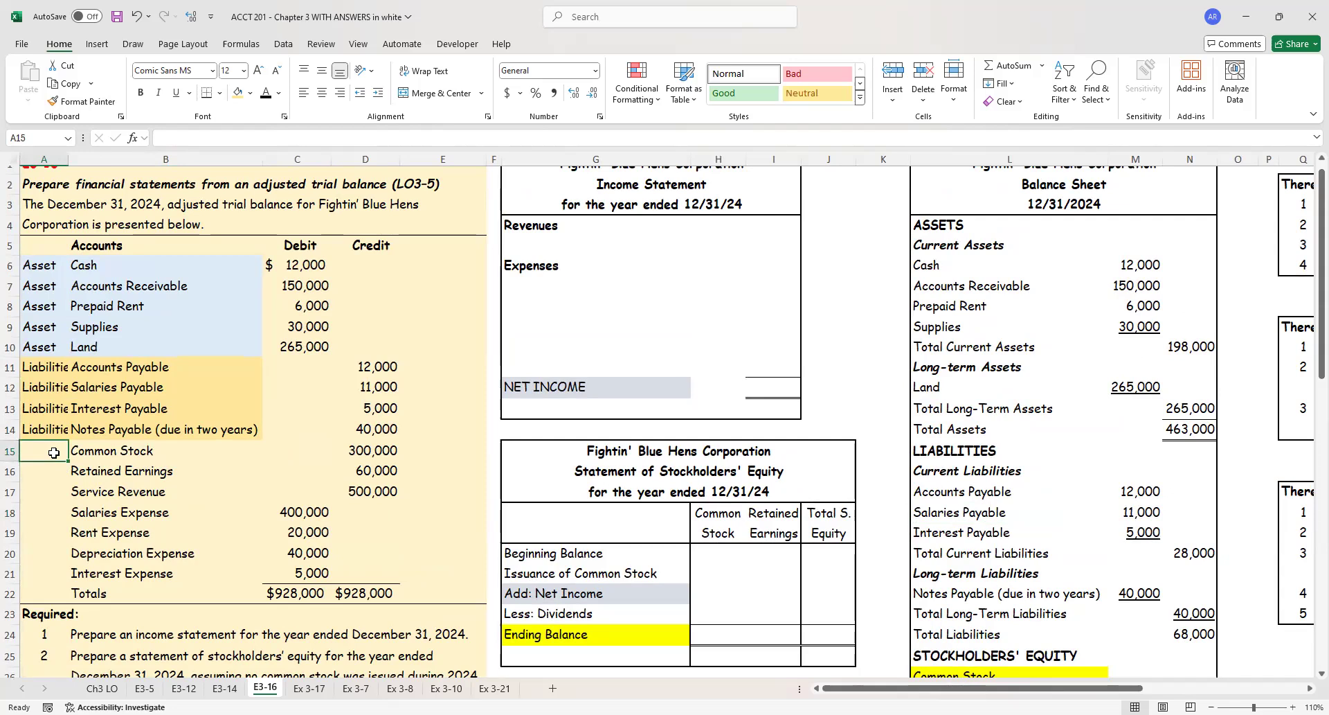
{"action": "type", "text": "Equi"}
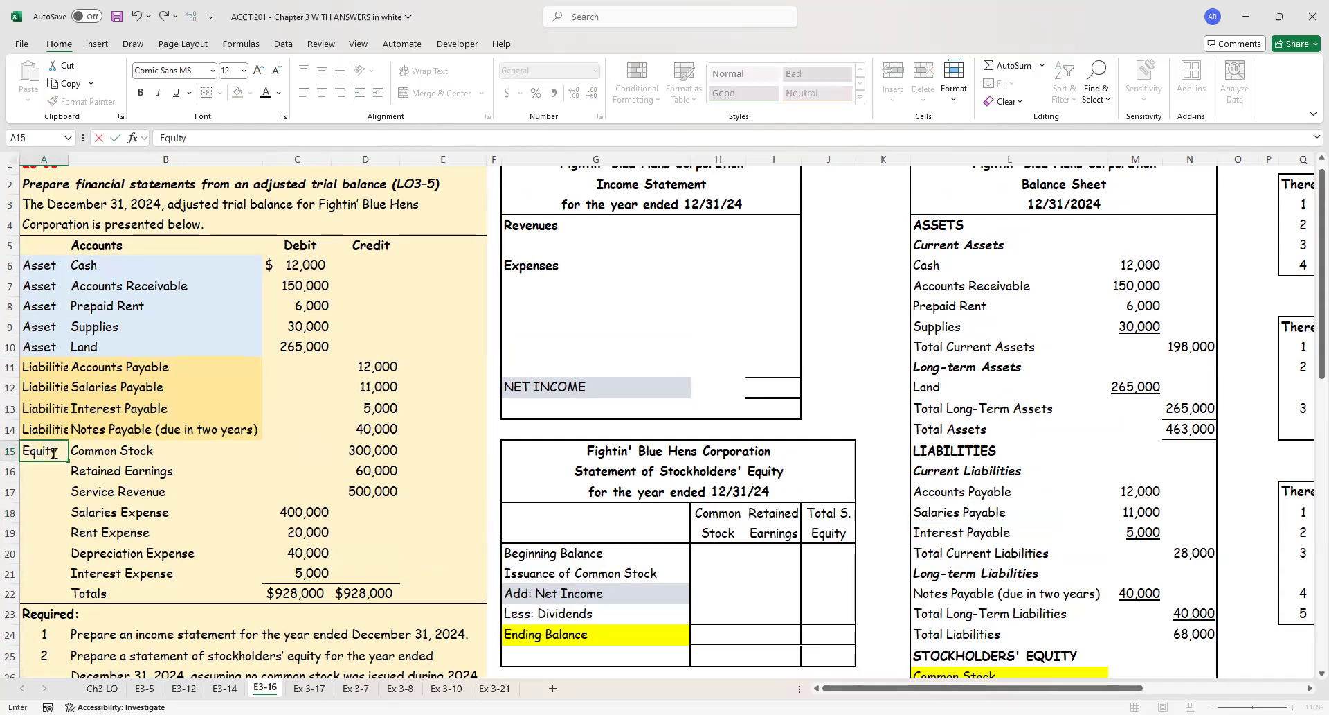
{"action": "type", "text": "ty"}
{"action": "key", "text": "Return"}
{"action": "type", "text": "e"}
{"action": "key", "text": "Return"}
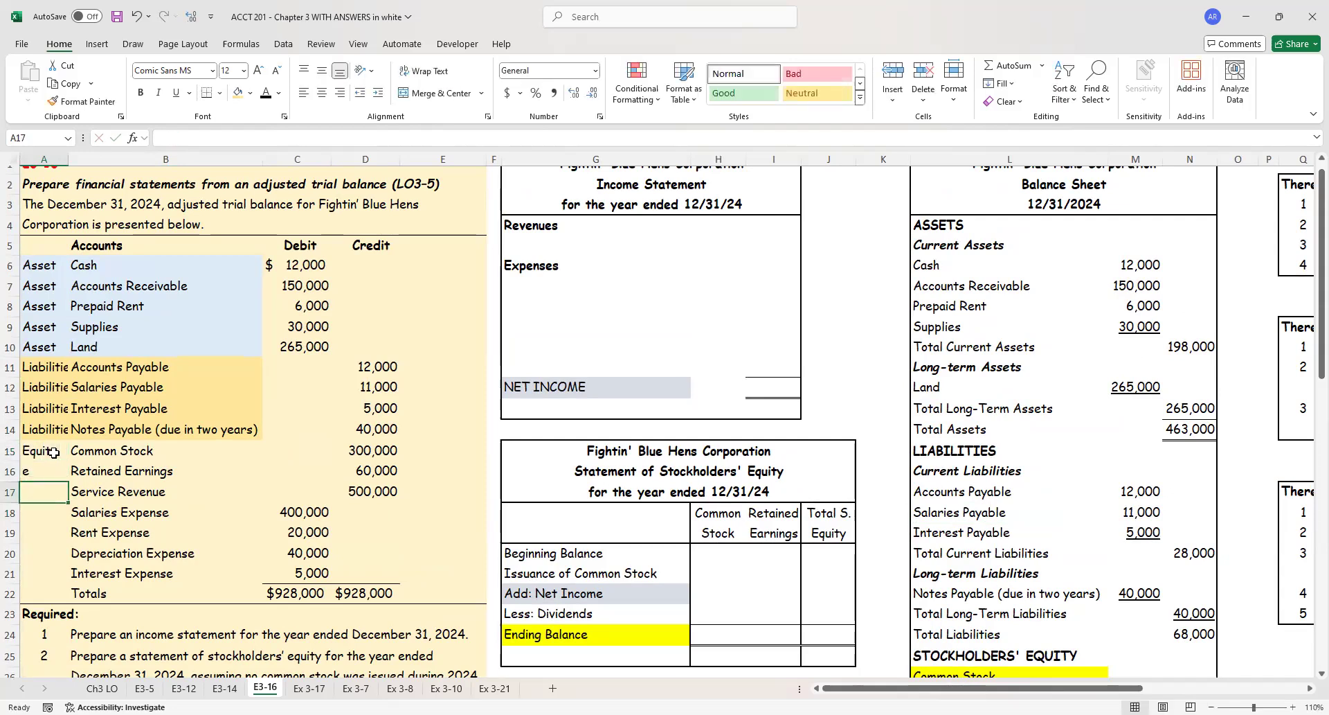
{"action": "key", "text": "Up"}
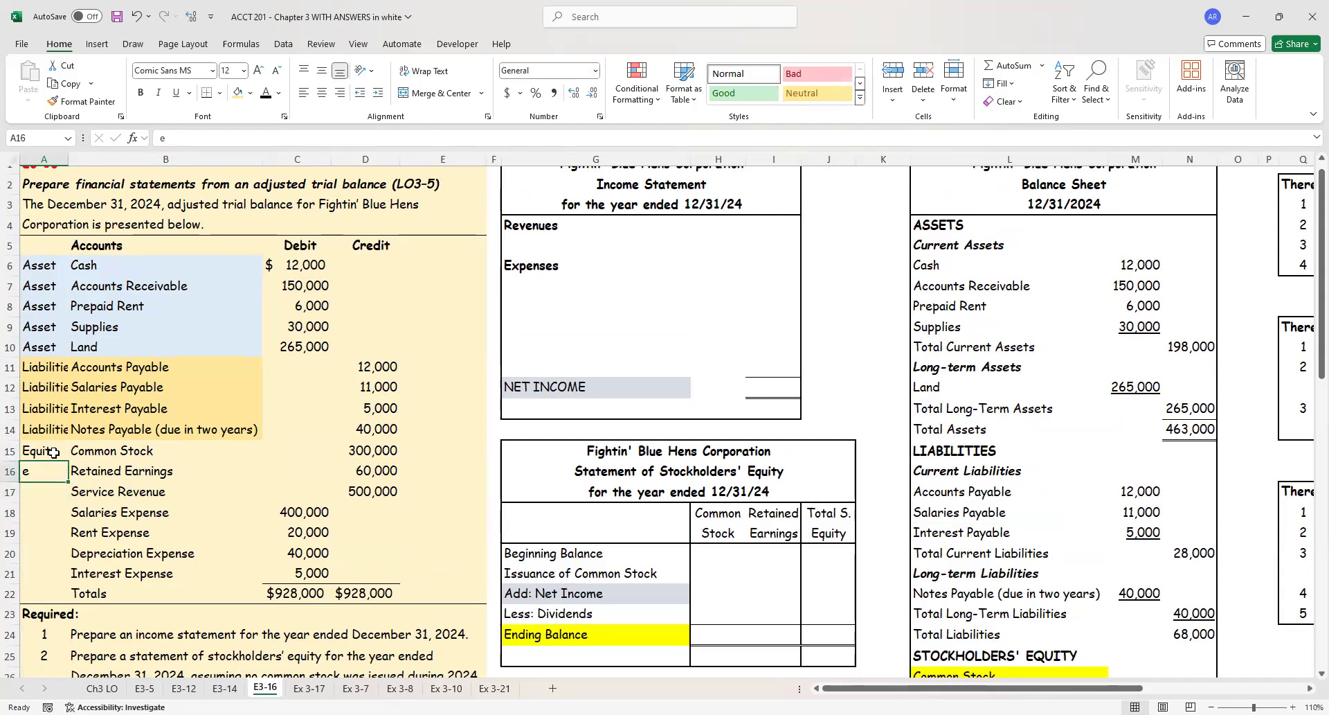
{"action": "type", "text": "e"}
{"action": "key", "text": "Return"}
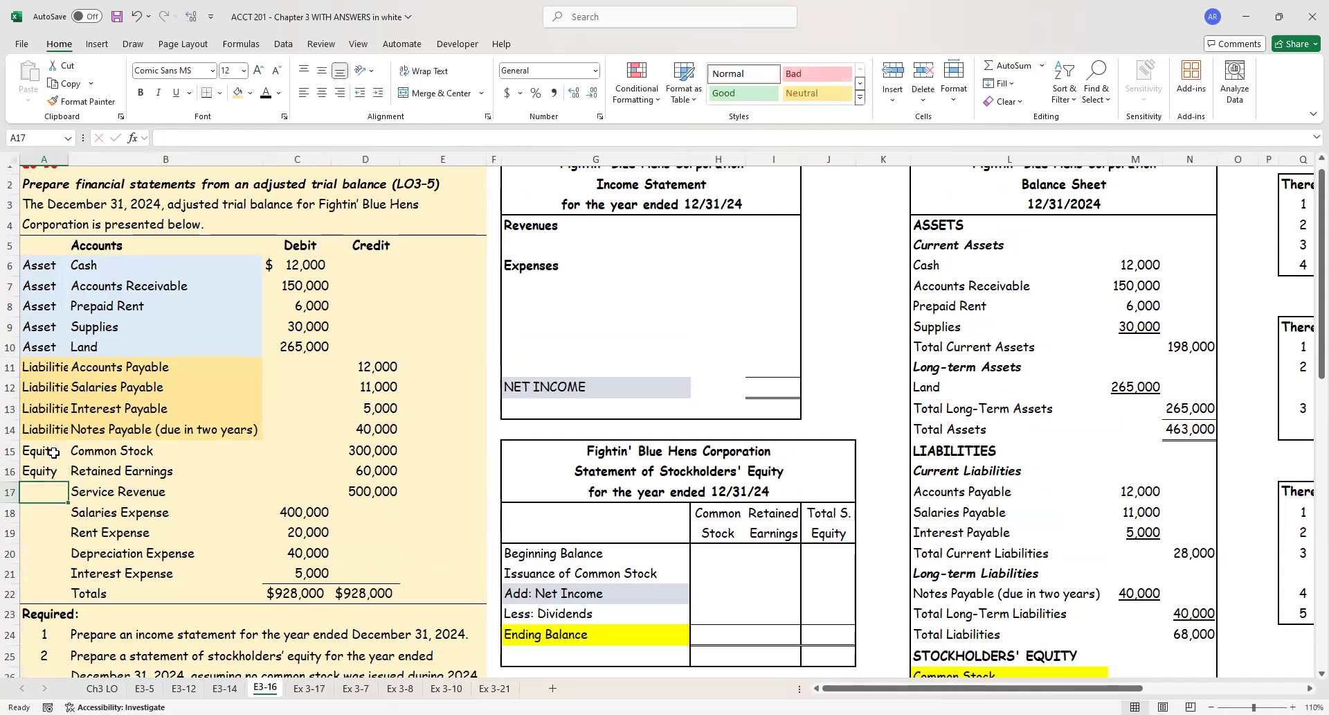
Step: Shade the equity labels and account names in A15:B16 with a medium blue fill
{"action": "left_click_drag", "start_coordinate": [54, 452], "coordinate": [83, 471]}
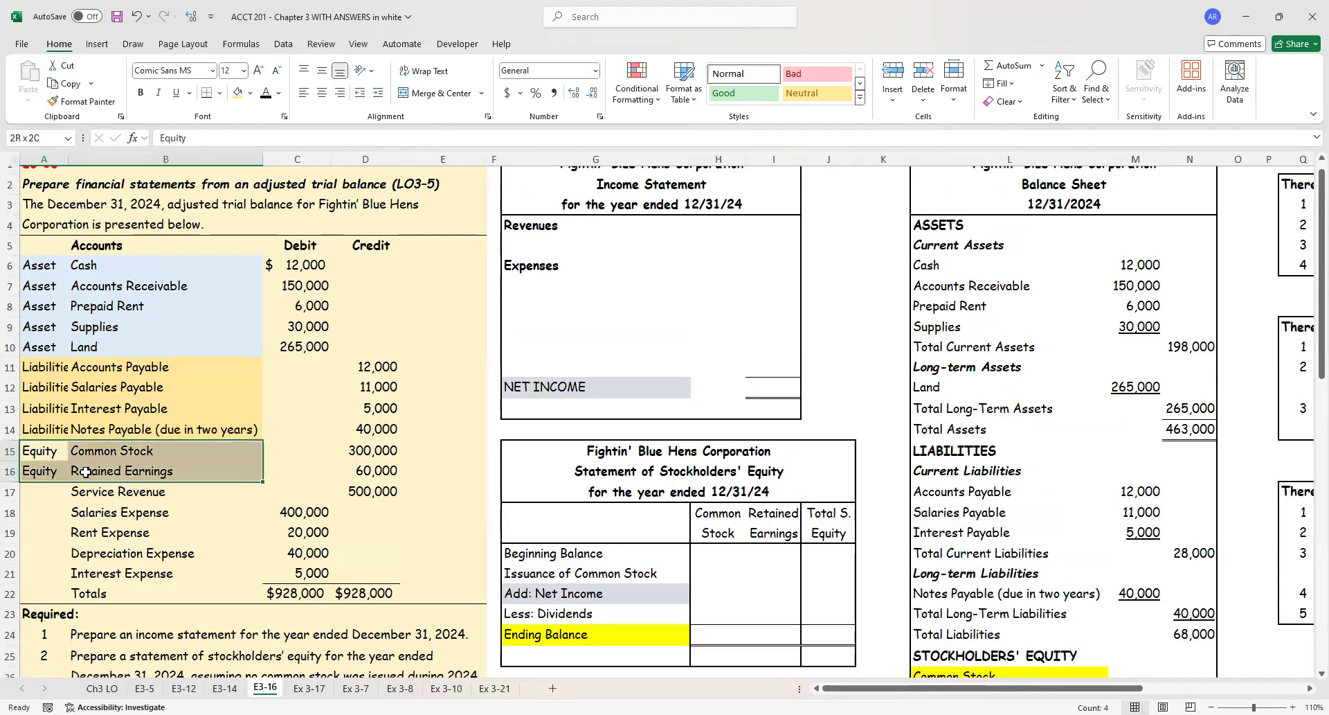
{"action": "left_click", "coordinate": [251, 93]}
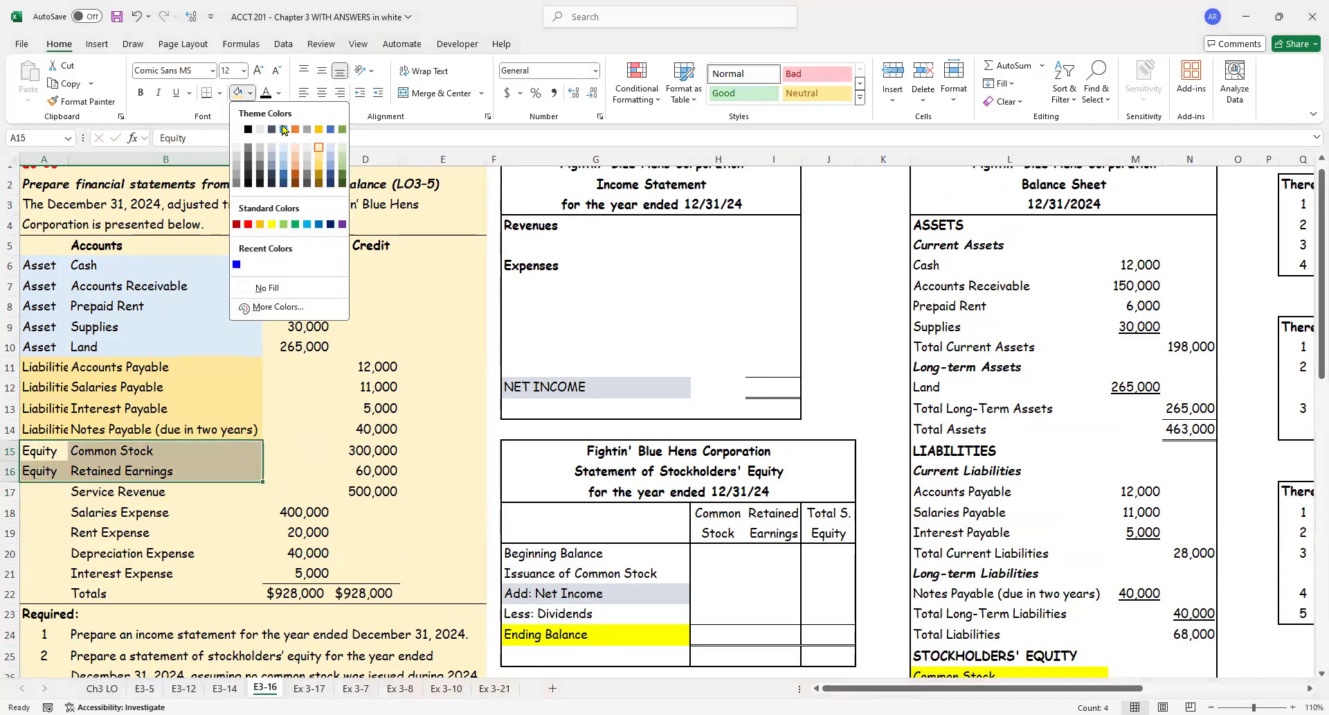
{"action": "left_click", "coordinate": [285, 166]}
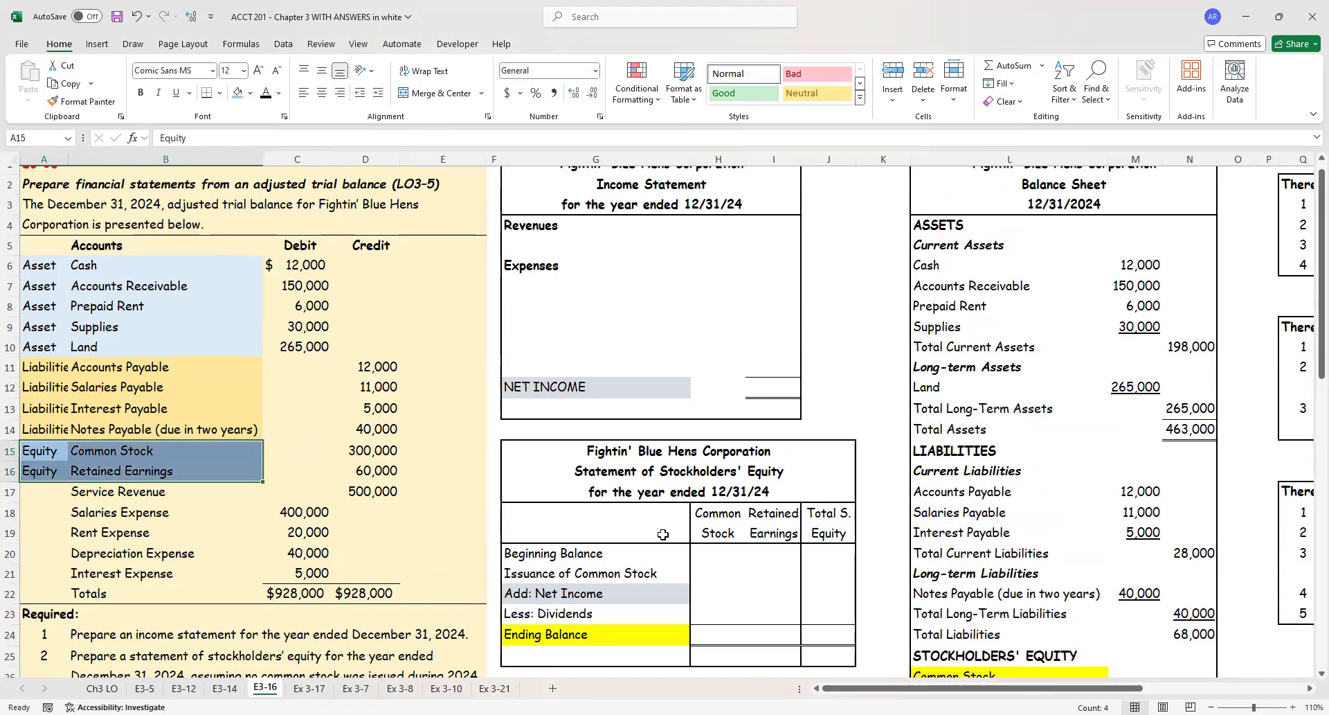
Step: Apply black font colour to the hidden beginning balances in H20:J20 and check them against the equity amounts in D15:D16
{"action": "left_click", "coordinate": [634, 553]}
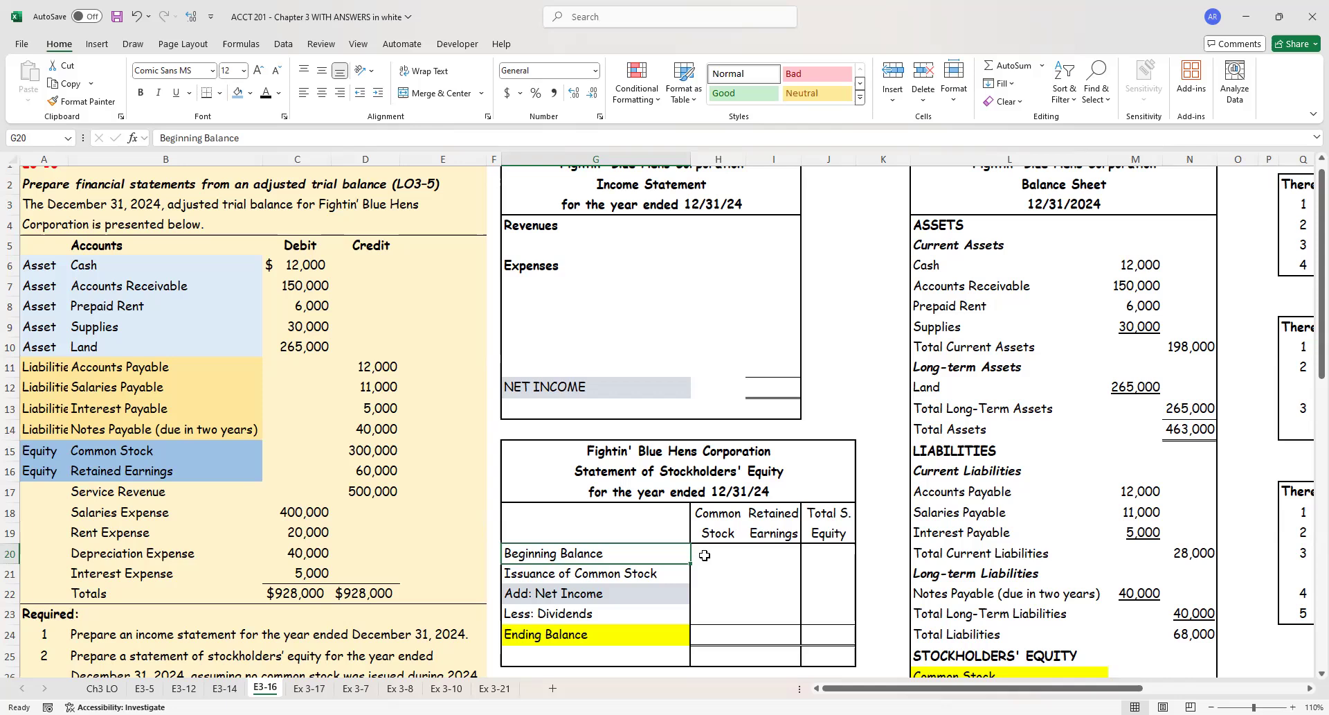
{"action": "left_click_drag", "start_coordinate": [705, 555], "coordinate": [813, 555]}
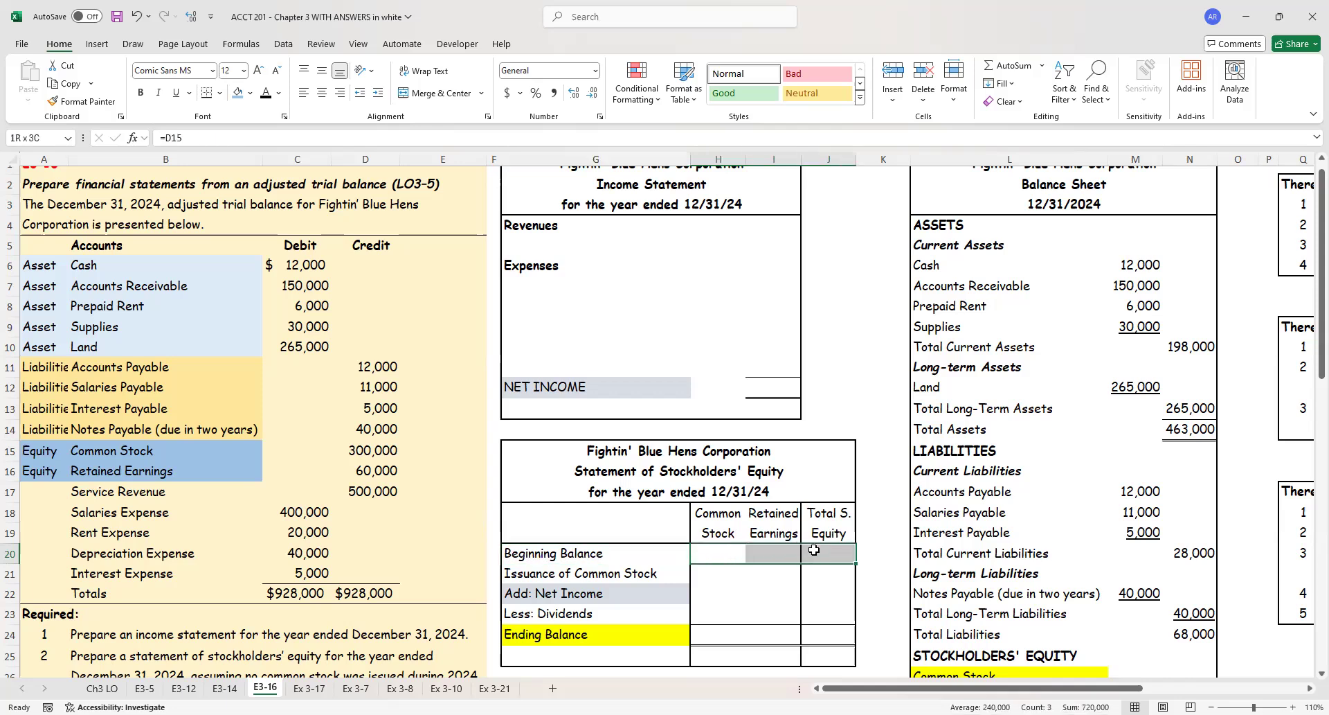
{"action": "left_click", "coordinate": [266, 94]}
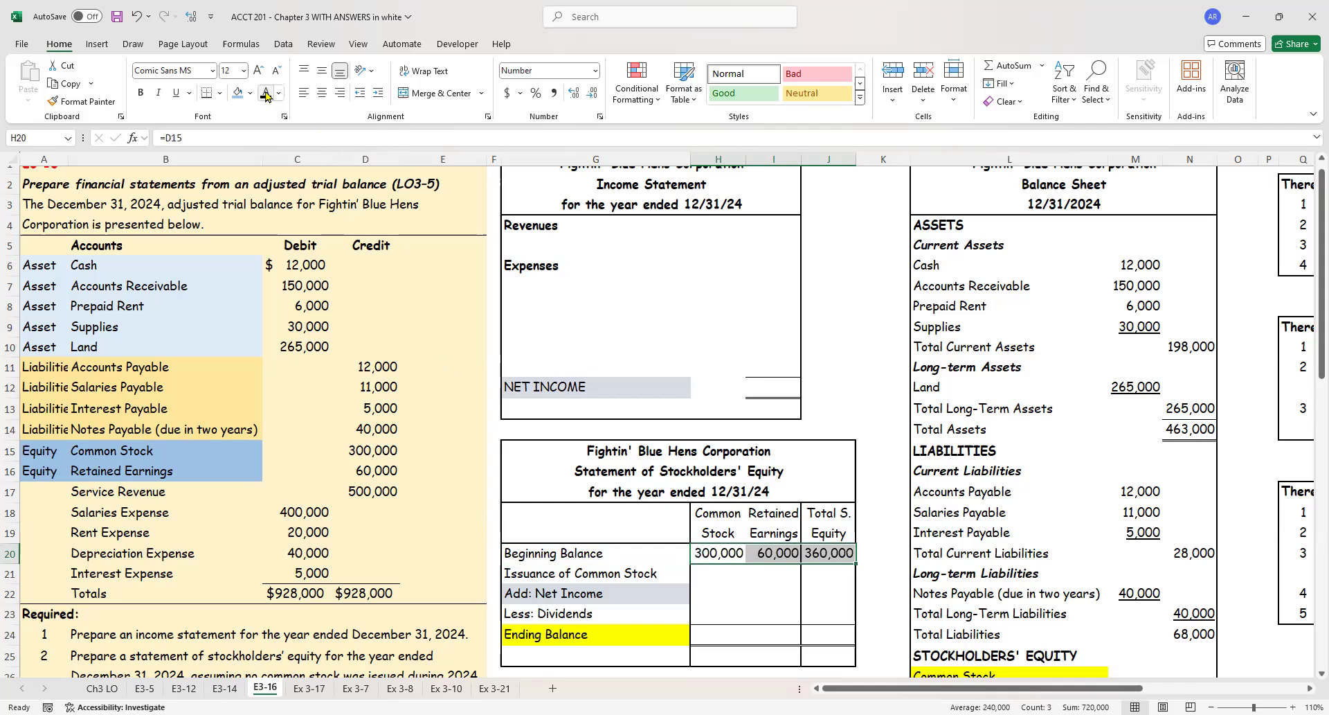
{"action": "left_click", "coordinate": [376, 457]}
{"action": "left_click_drag", "start_coordinate": [377, 460], "coordinate": [376, 472]}
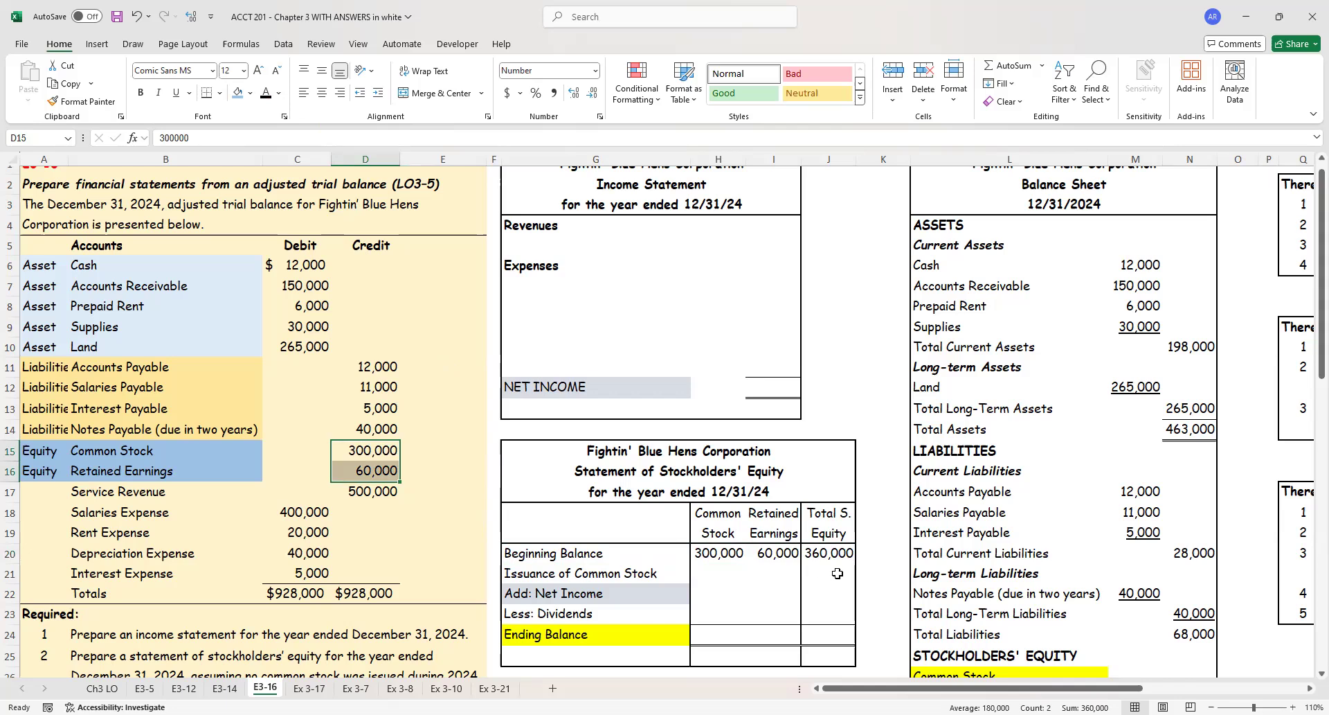
{"action": "left_click", "coordinate": [609, 551]}
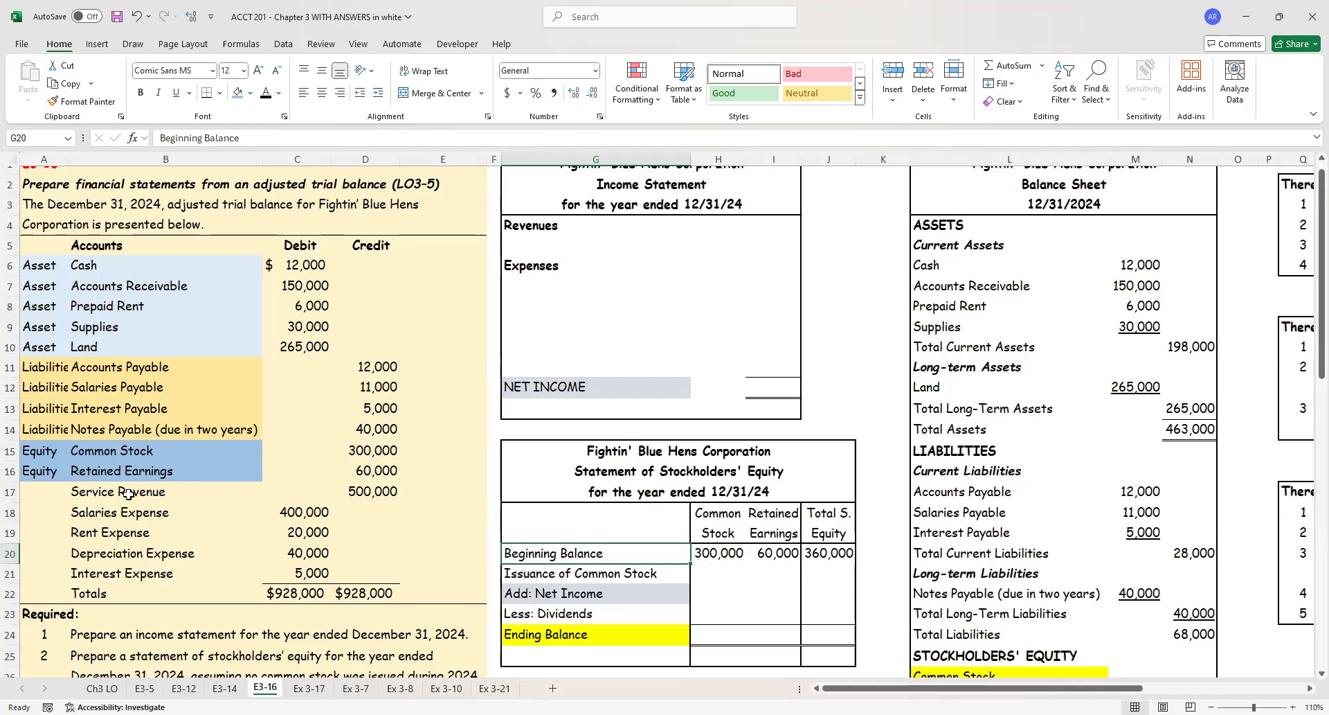
Step: Apply black font colour to the income statement's hidden revenue line in G5:I5
{"action": "left_click", "coordinate": [554, 312]}
{"action": "left_click_drag", "start_coordinate": [596, 246], "coordinate": [790, 246]}
{"action": "left_click", "coordinate": [266, 94]}
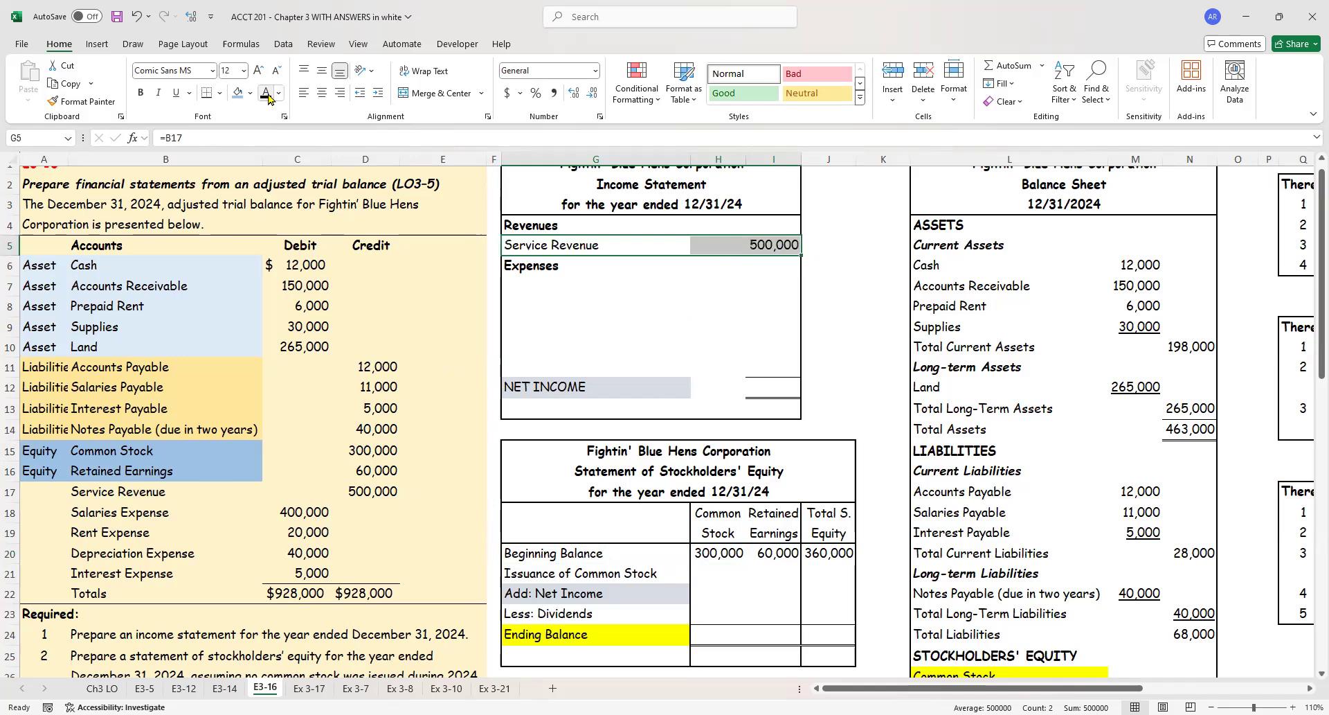
{"action": "left_click", "coordinate": [537, 244]}
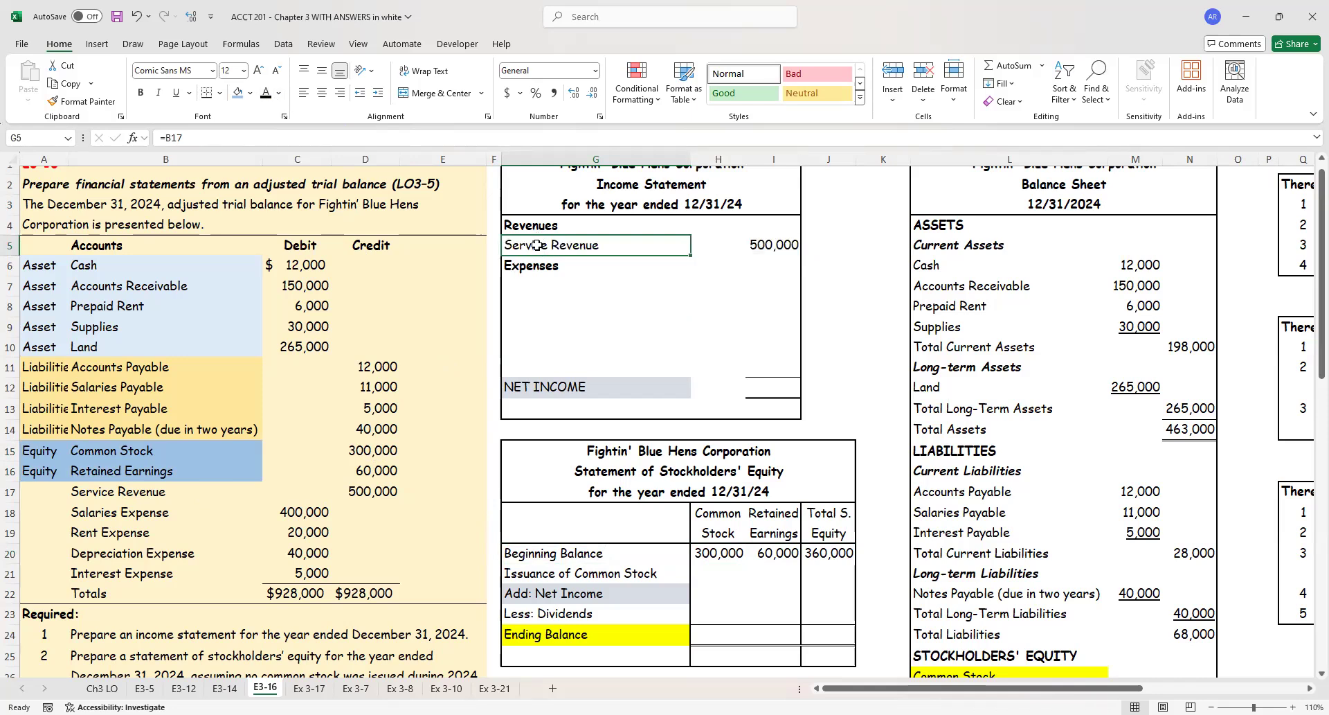
Step: Label the accounts from Salaries Expense through Interest Expense as Expense in A18:A21
{"action": "left_click", "coordinate": [61, 519]}
{"action": "left_click_drag", "start_coordinate": [90, 518], "coordinate": [174, 573]}
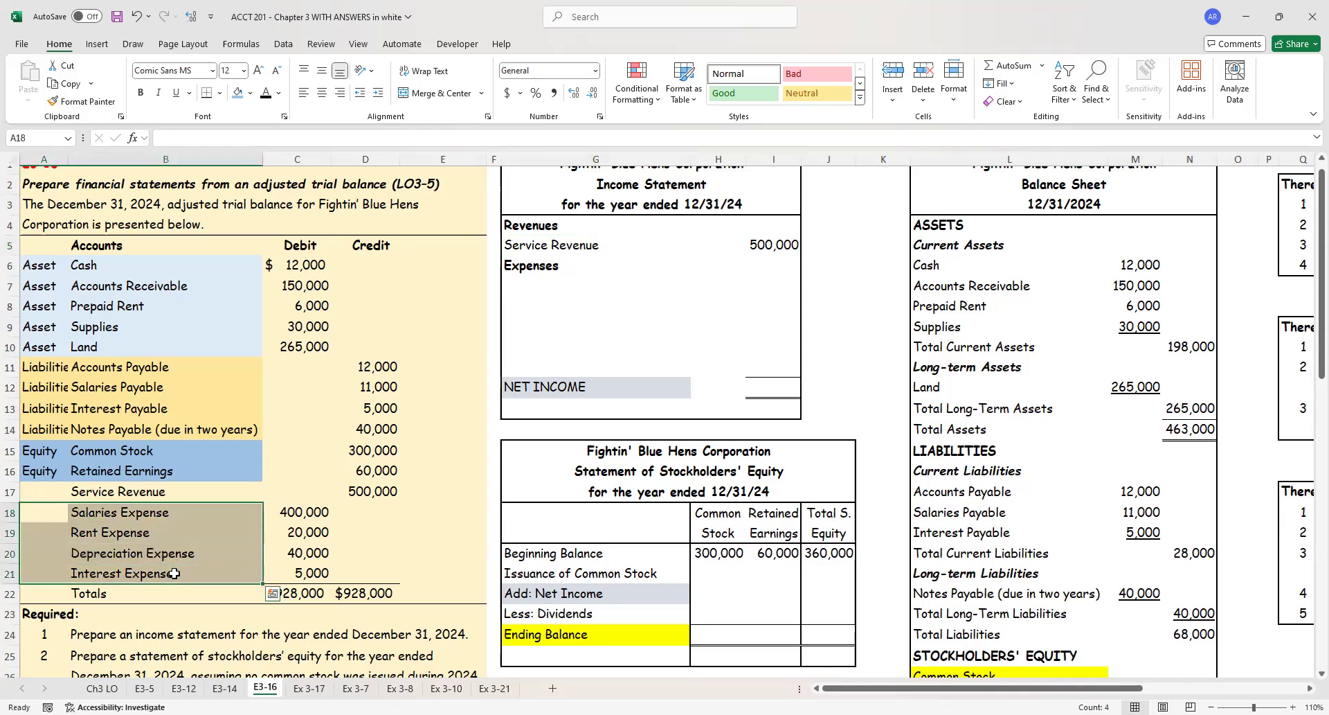
{"action": "left_click", "coordinate": [60, 512]}
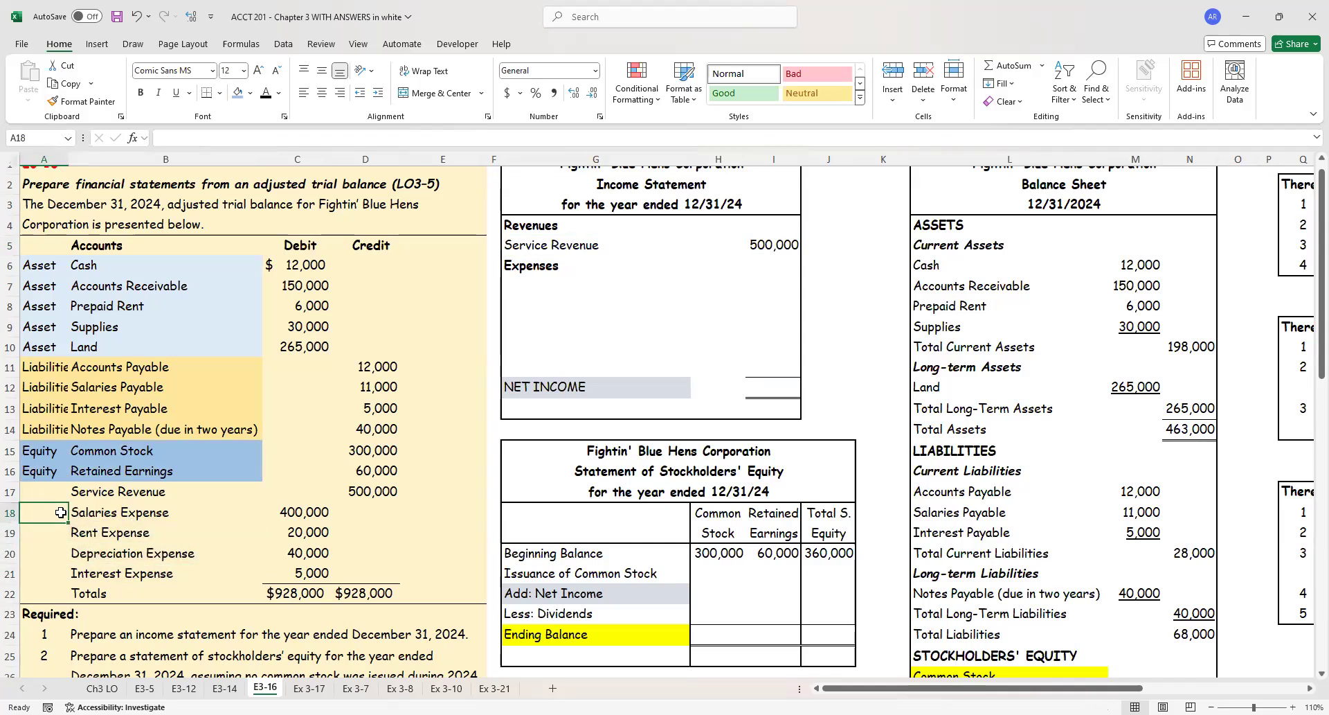
{"action": "type", "text": "Expense"}
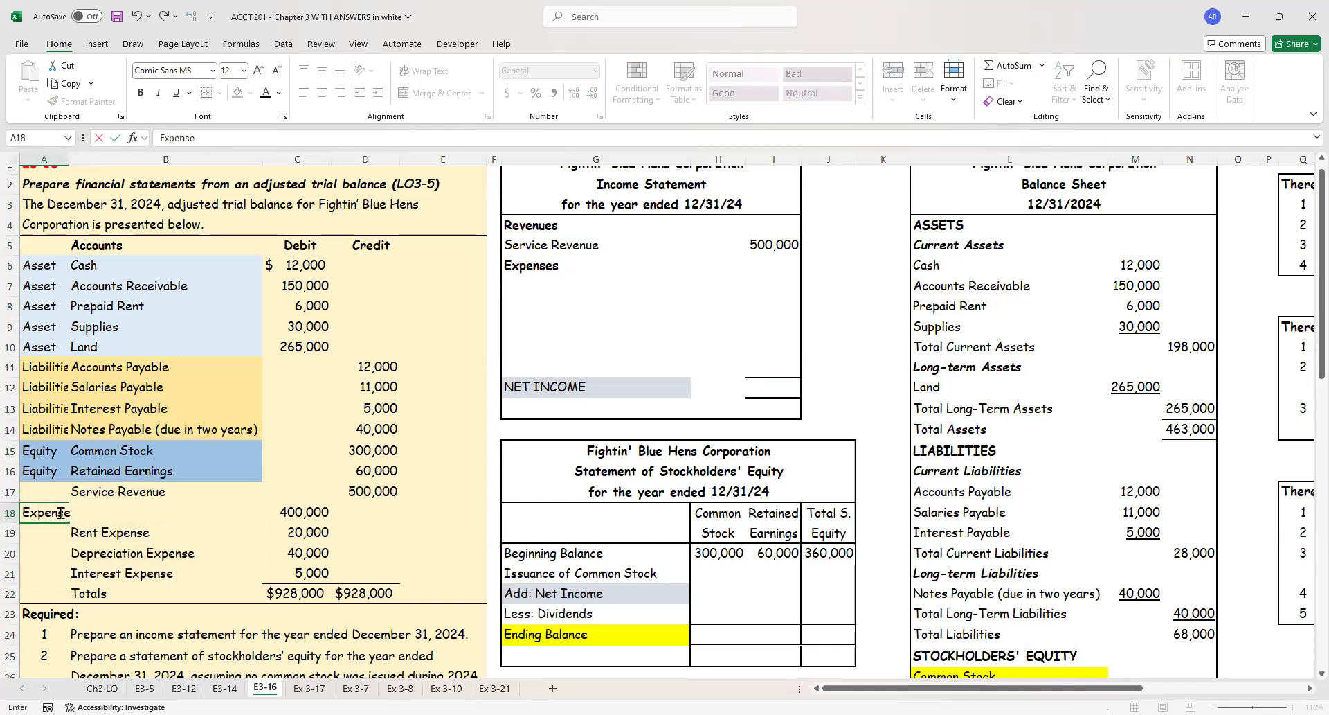
{"action": "key", "text": "Return"}
{"action": "type", "text": "Expense"}
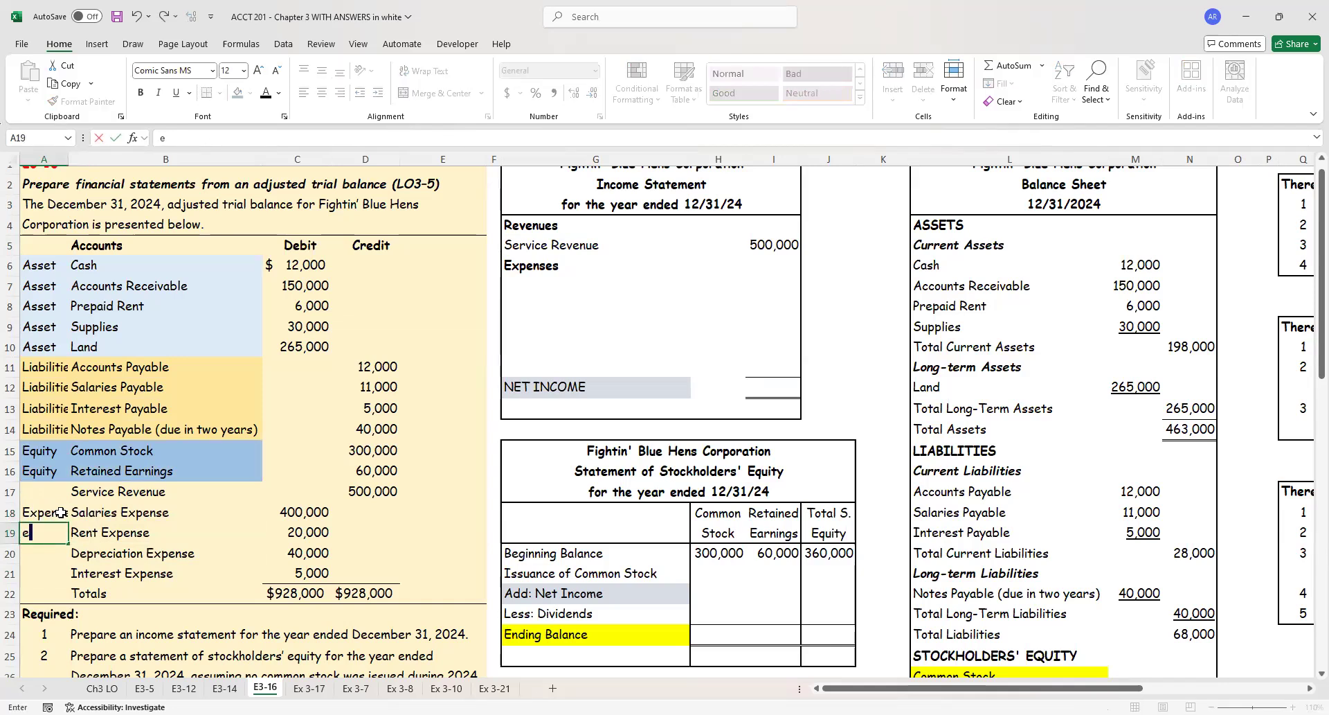
{"action": "key", "text": "Return"}
{"action": "type", "text": "Expense"}
{"action": "key", "text": "Return"}
{"action": "type", "text": "expense"}
{"action": "key", "text": "Return"}
Step: Shade the expense labels and account names in A18:B21 with light orange fill
{"action": "left_click_drag", "start_coordinate": [61, 512], "coordinate": [133, 569]}
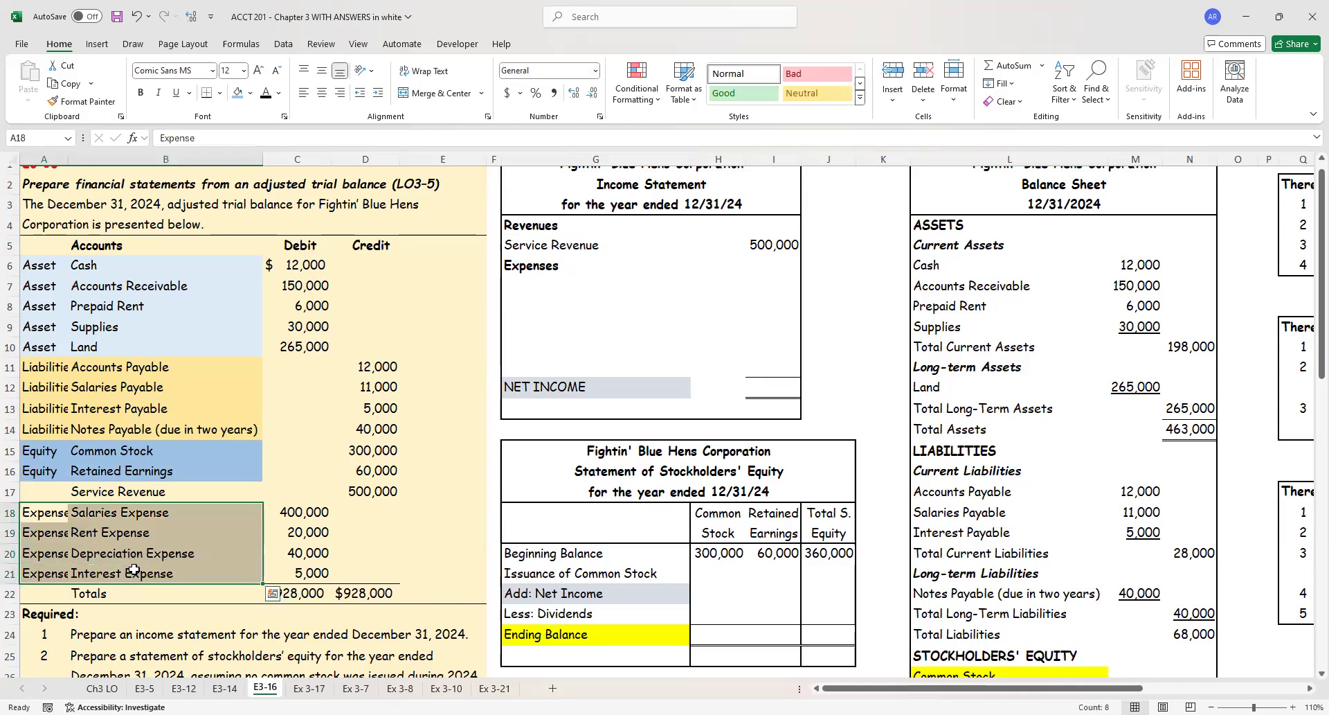
{"action": "left_click", "coordinate": [251, 95]}
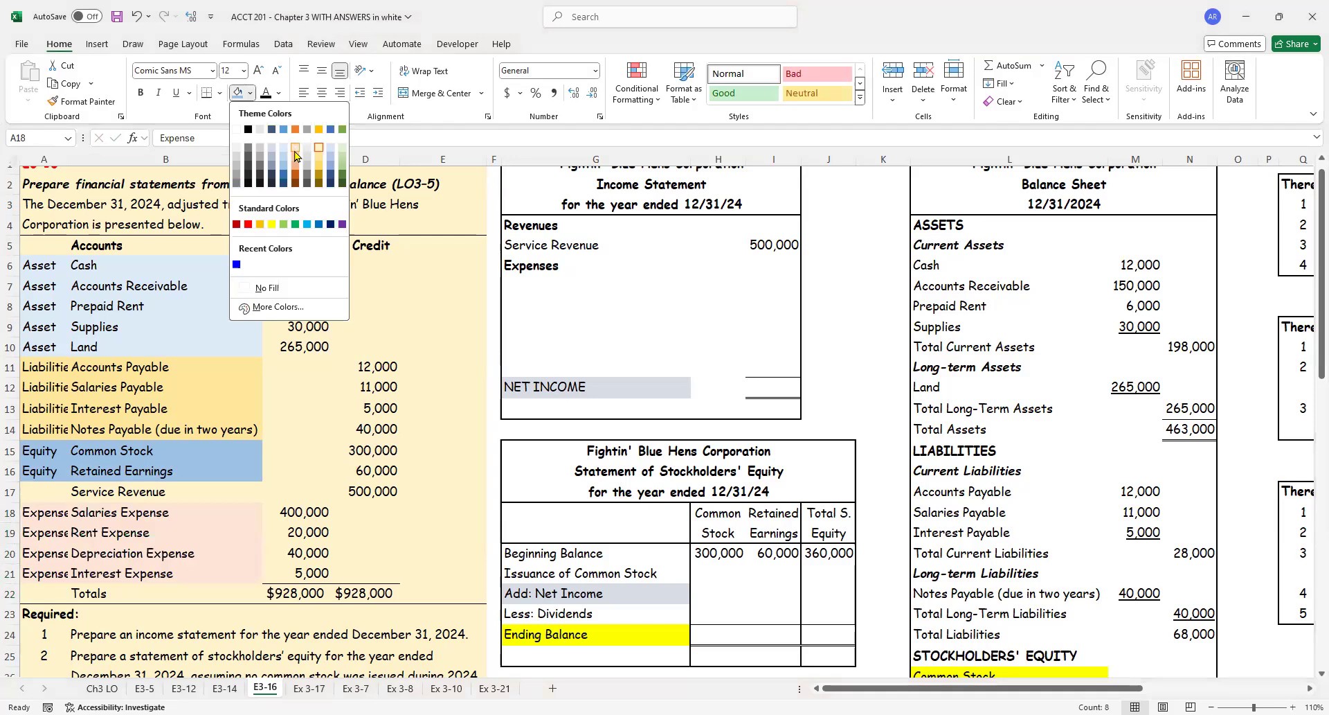
{"action": "left_click", "coordinate": [296, 149]}
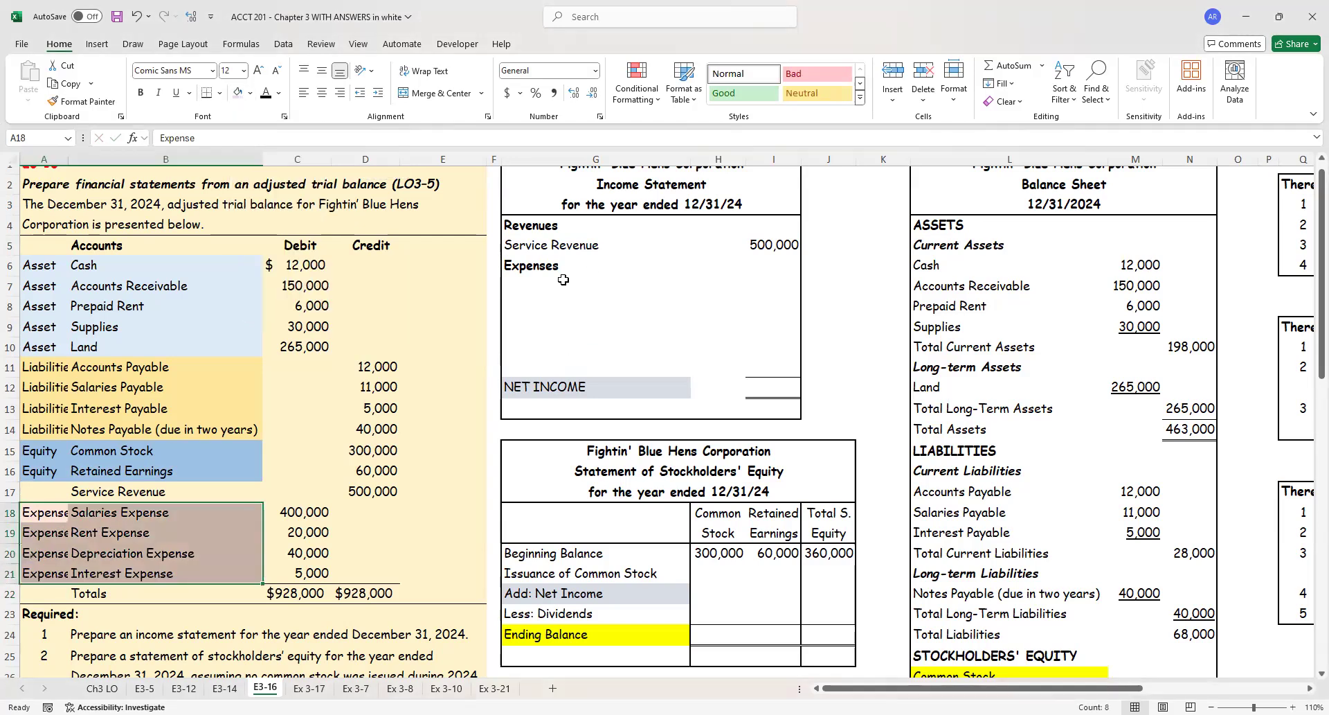
Step: Apply black font colour to the income statement's hidden expense lines and total in G7:I11, and review the revenue and expense amounts
{"action": "left_click_drag", "start_coordinate": [564, 279], "coordinate": [772, 367]}
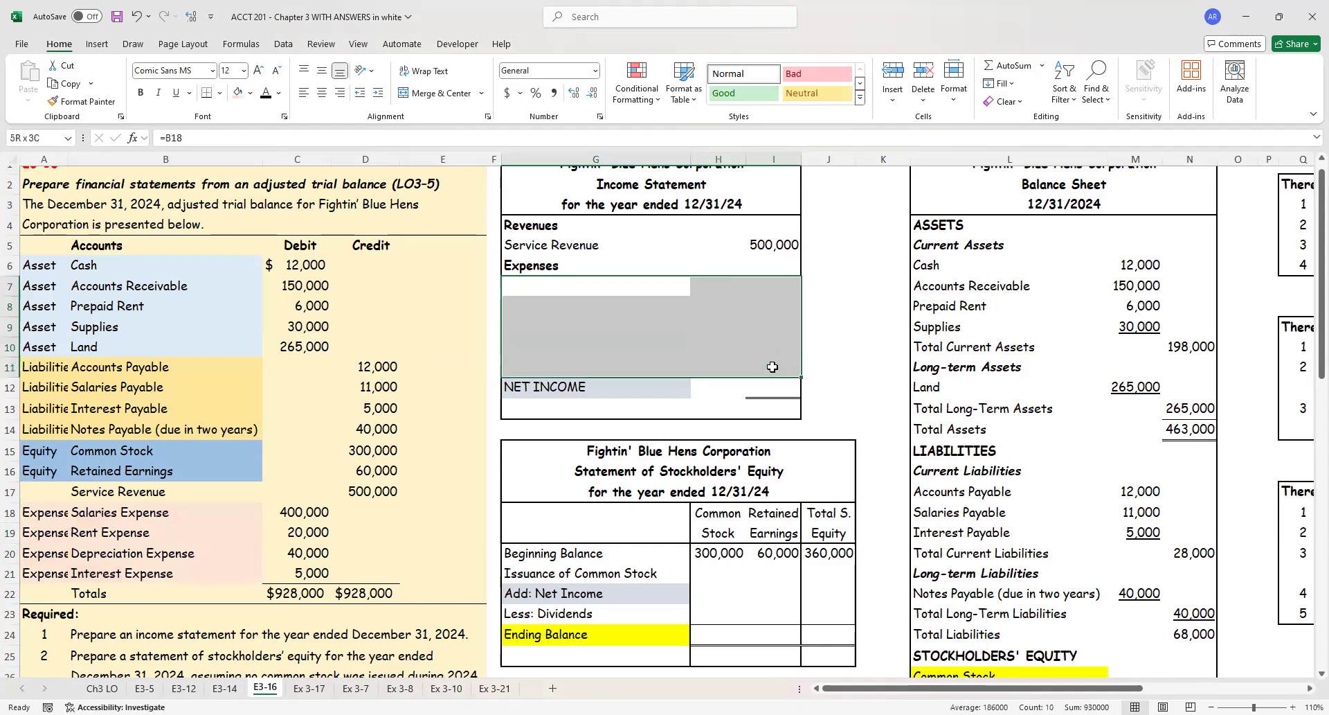
{"action": "left_click", "coordinate": [266, 93]}
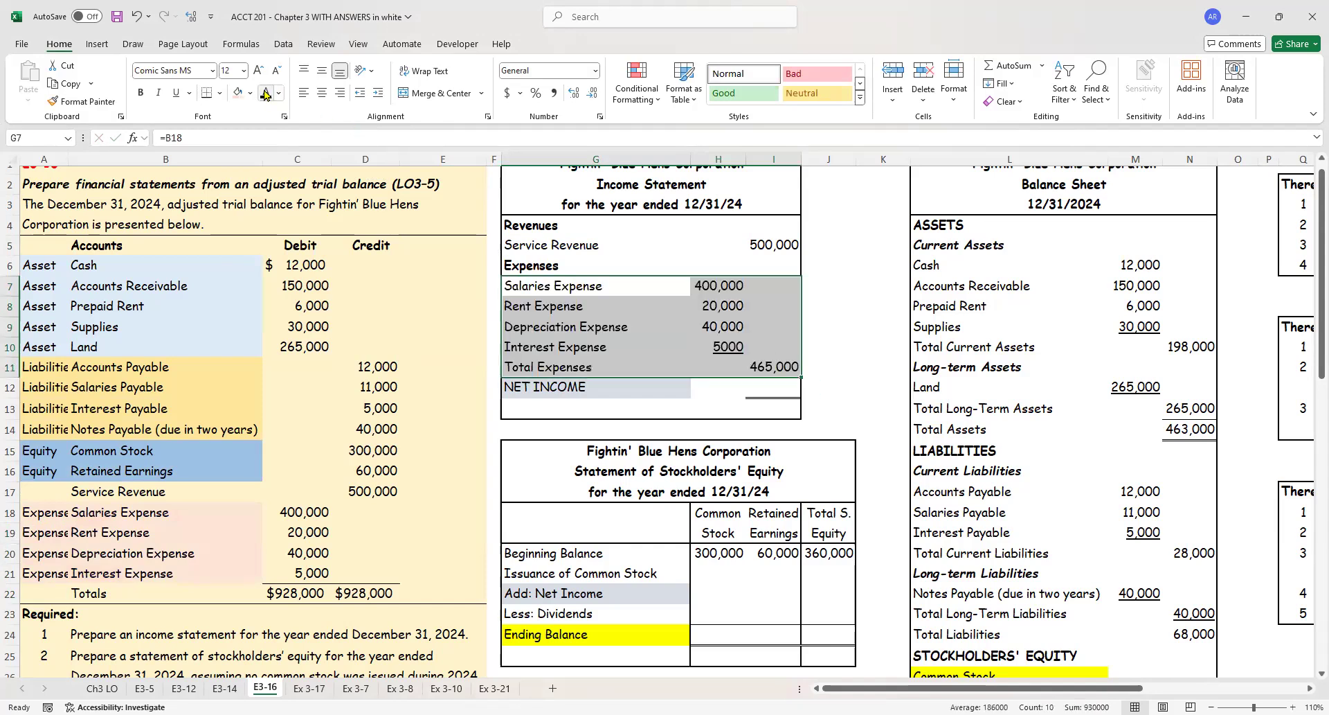
{"action": "left_click", "coordinate": [701, 295]}
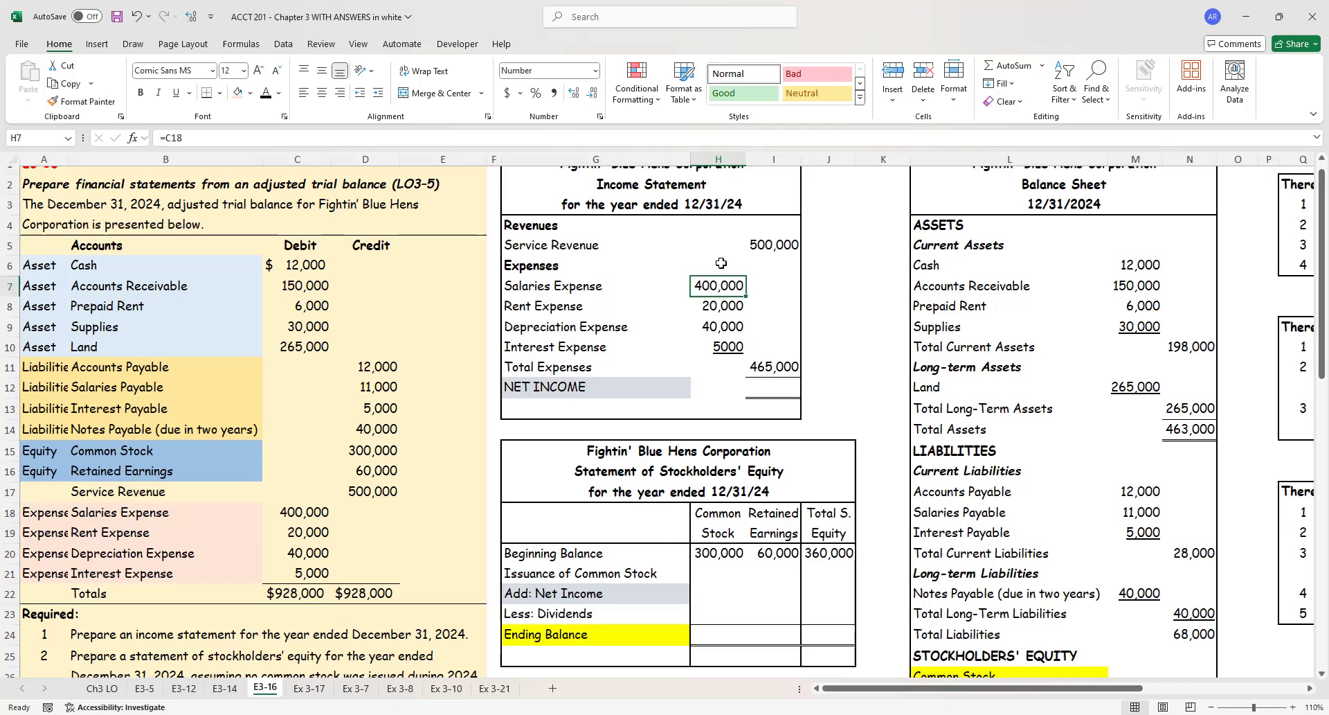
{"action": "left_click", "coordinate": [756, 247]}
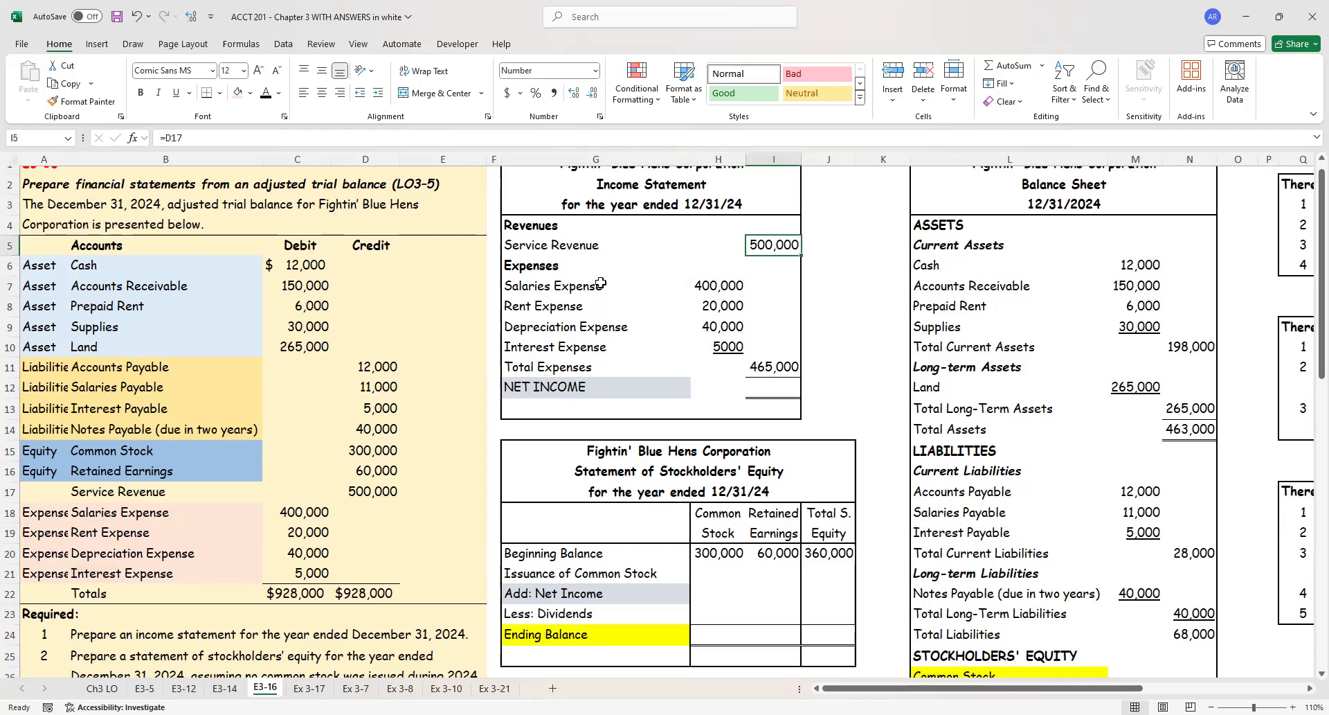
{"action": "left_click", "coordinate": [757, 369]}
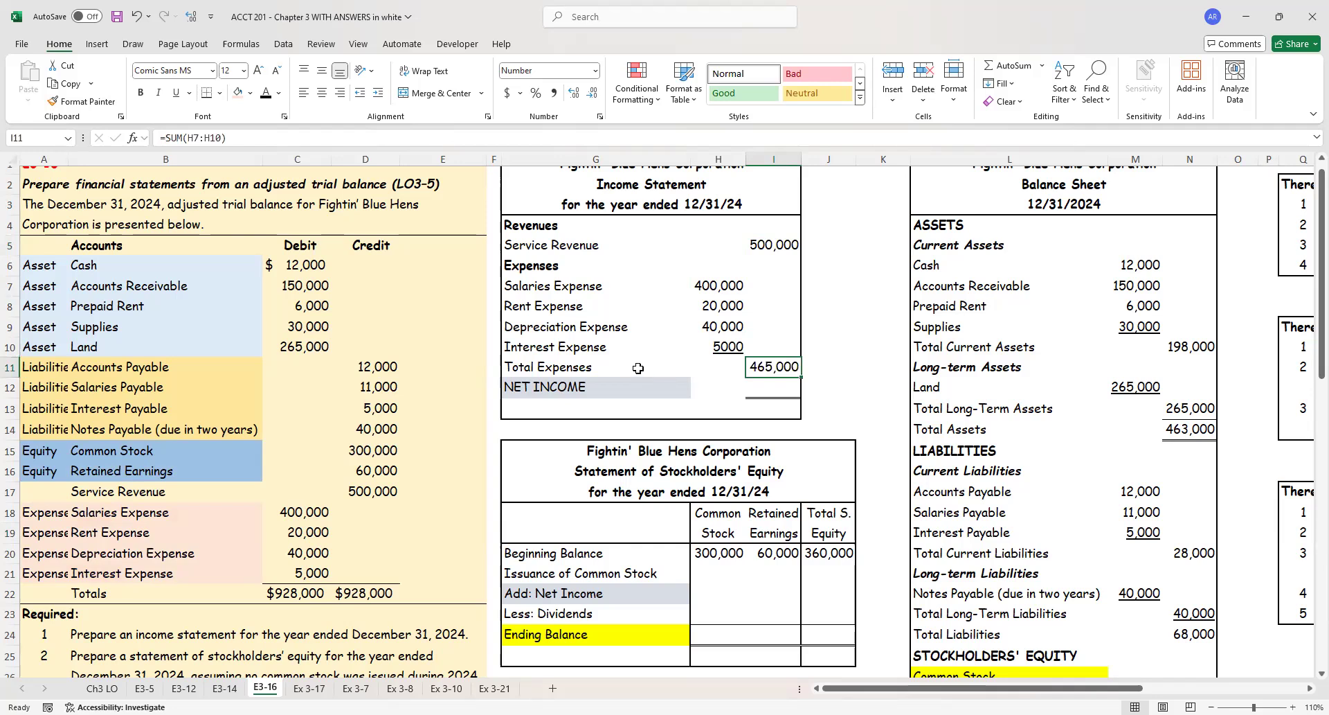
Step: Give the hidden net income amount in I12 black font colour and a light blue-grey fill matching its label
{"action": "left_click", "coordinate": [747, 388]}
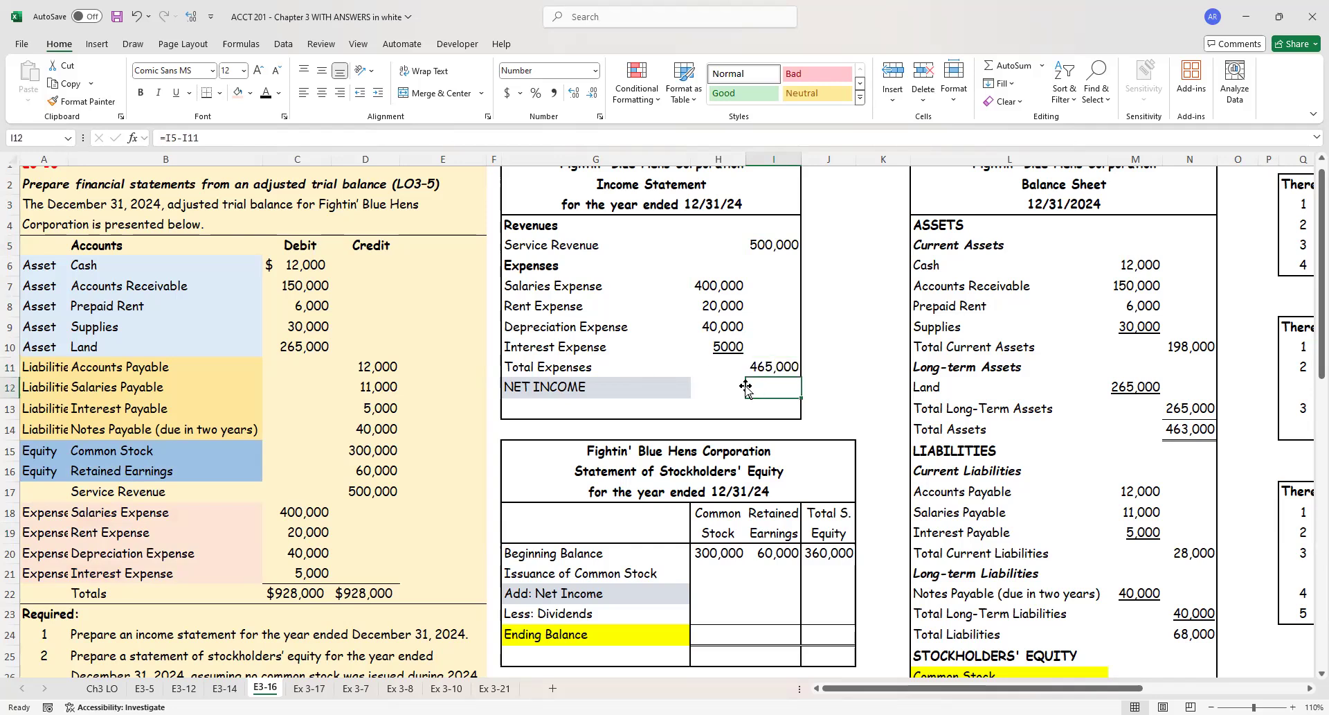
{"action": "left_click", "coordinate": [267, 95]}
{"action": "left_click", "coordinate": [250, 92]}
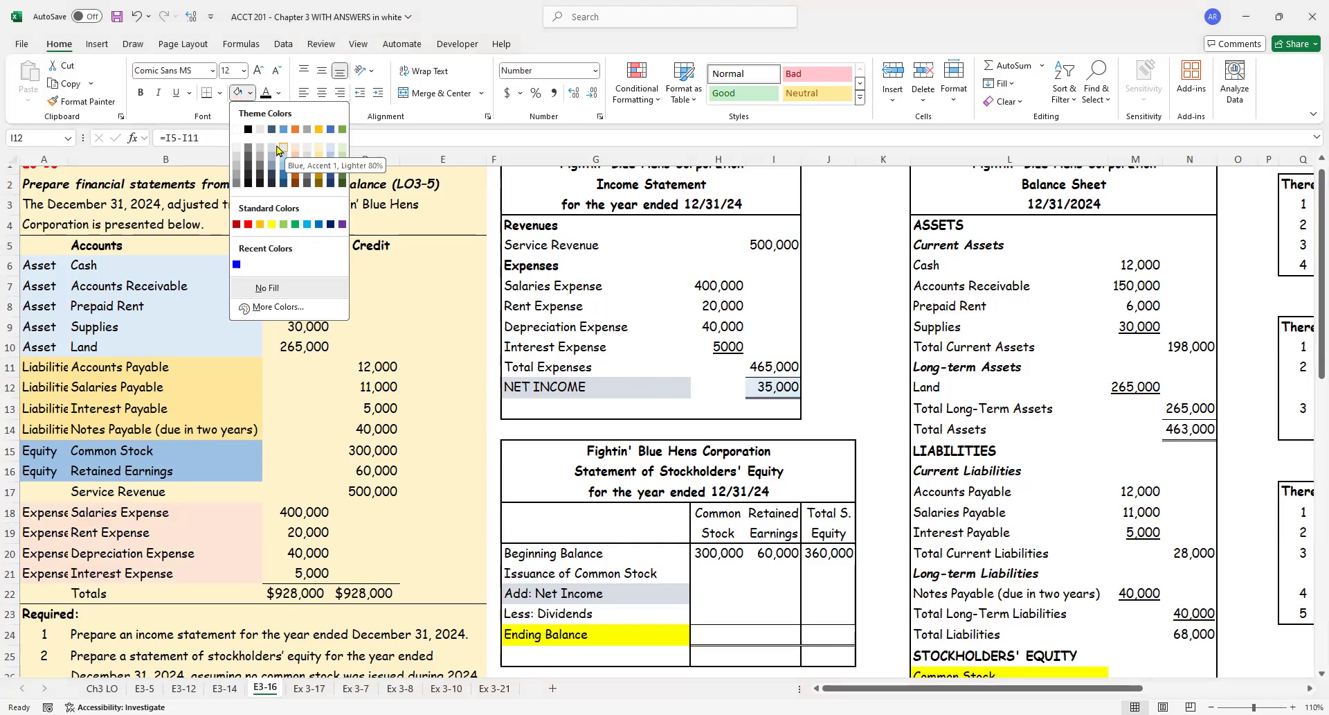
{"action": "left_click", "coordinate": [271, 144]}
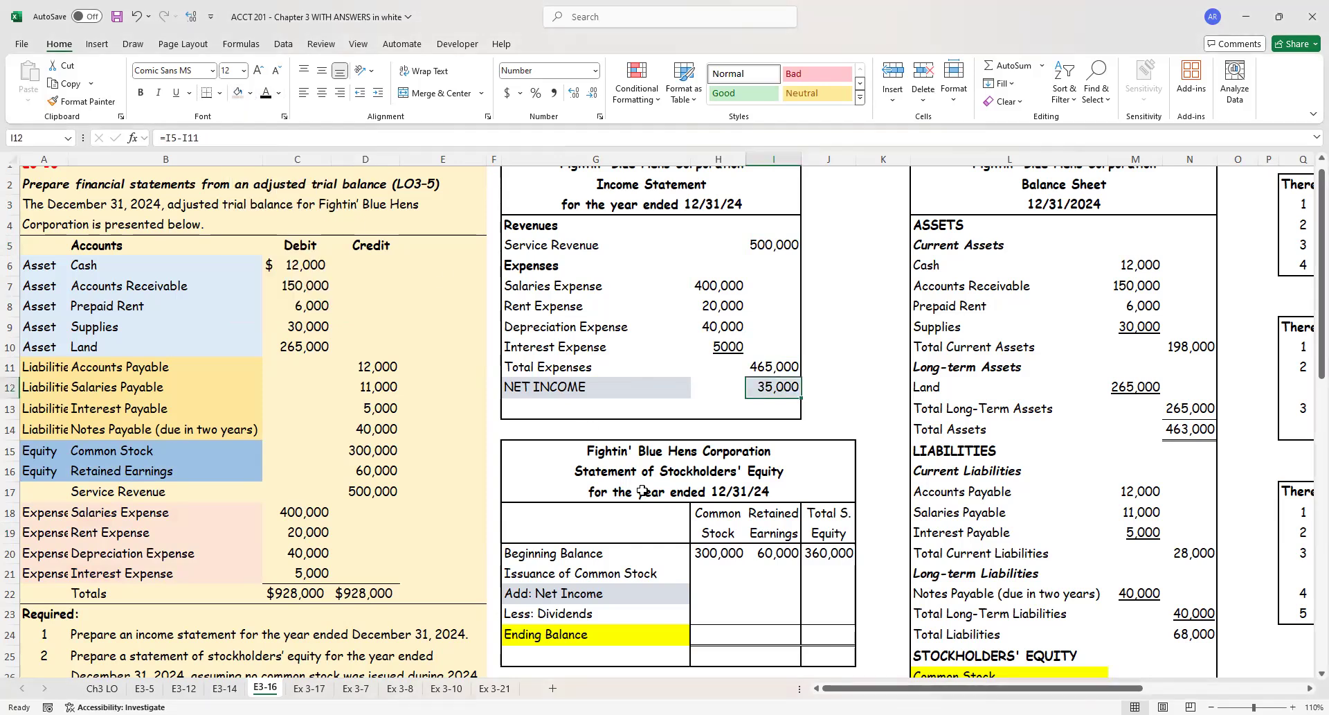
Step: Give the hidden net income amount under Retained Earnings in I22 black font colour and the same light blue-grey fill
{"action": "left_click", "coordinate": [770, 589]}
{"action": "left_click", "coordinate": [265, 92]}
{"action": "left_click", "coordinate": [239, 93]}
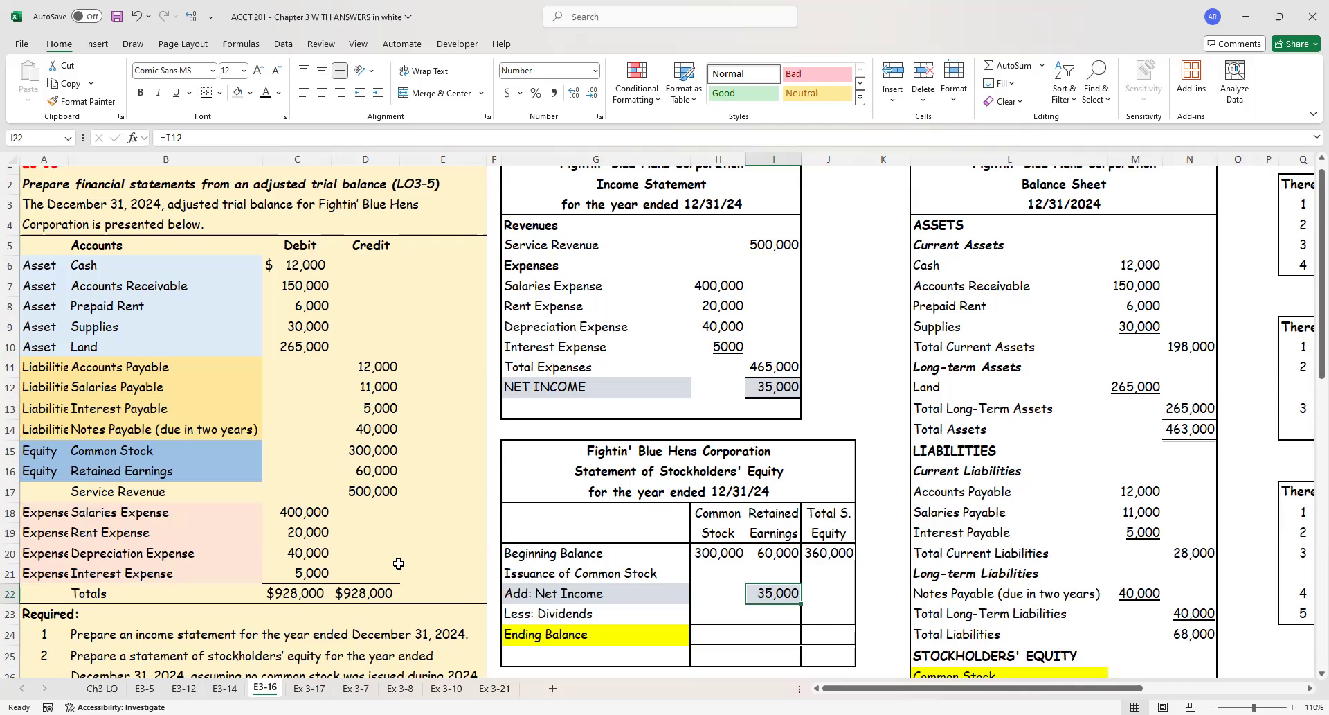
Step: Apply black font colour to the hidden Issuance of Common Stock amounts in H21 and J21
{"action": "scroll", "coordinate": [398, 563], "scroll_direction": "down", "scroll_amount": 2}
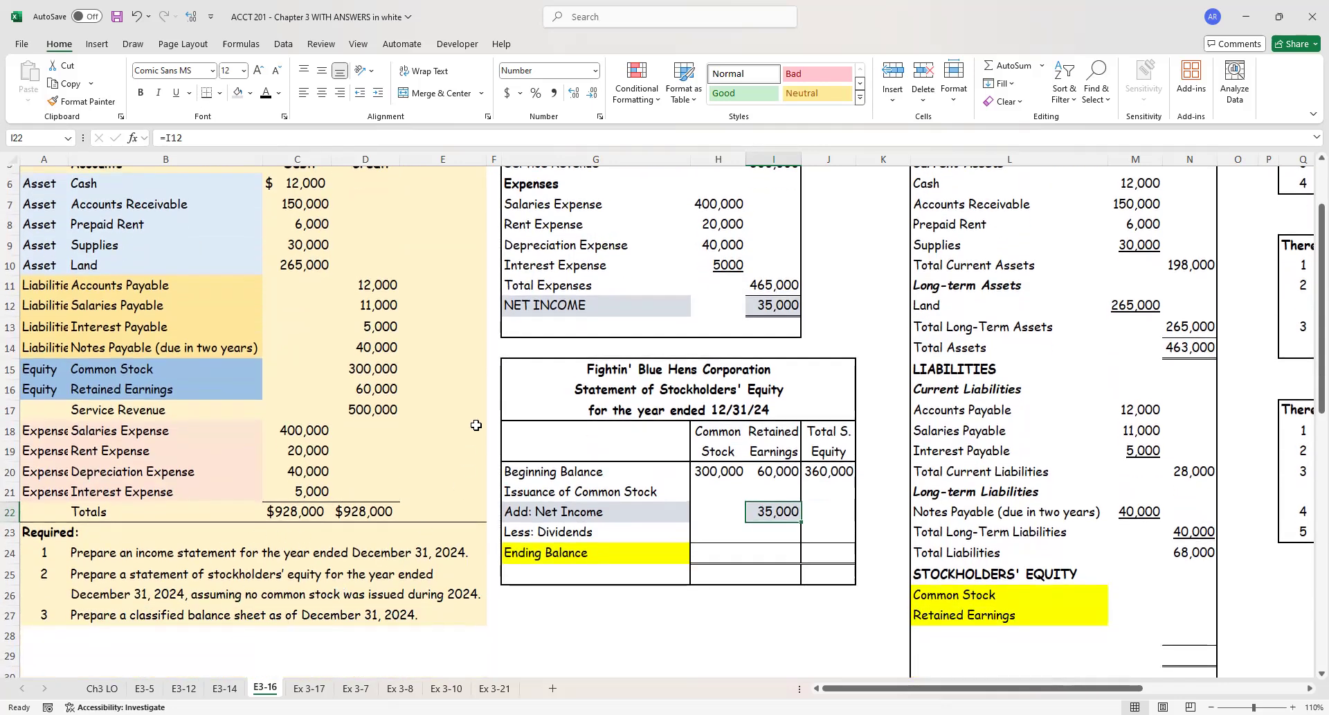
{"action": "scroll", "coordinate": [476, 424], "scroll_direction": "up", "scroll_amount": 1}
{"action": "scroll", "coordinate": [704, 476], "scroll_direction": "up", "scroll_amount": 1}
{"action": "left_click", "coordinate": [732, 557]}
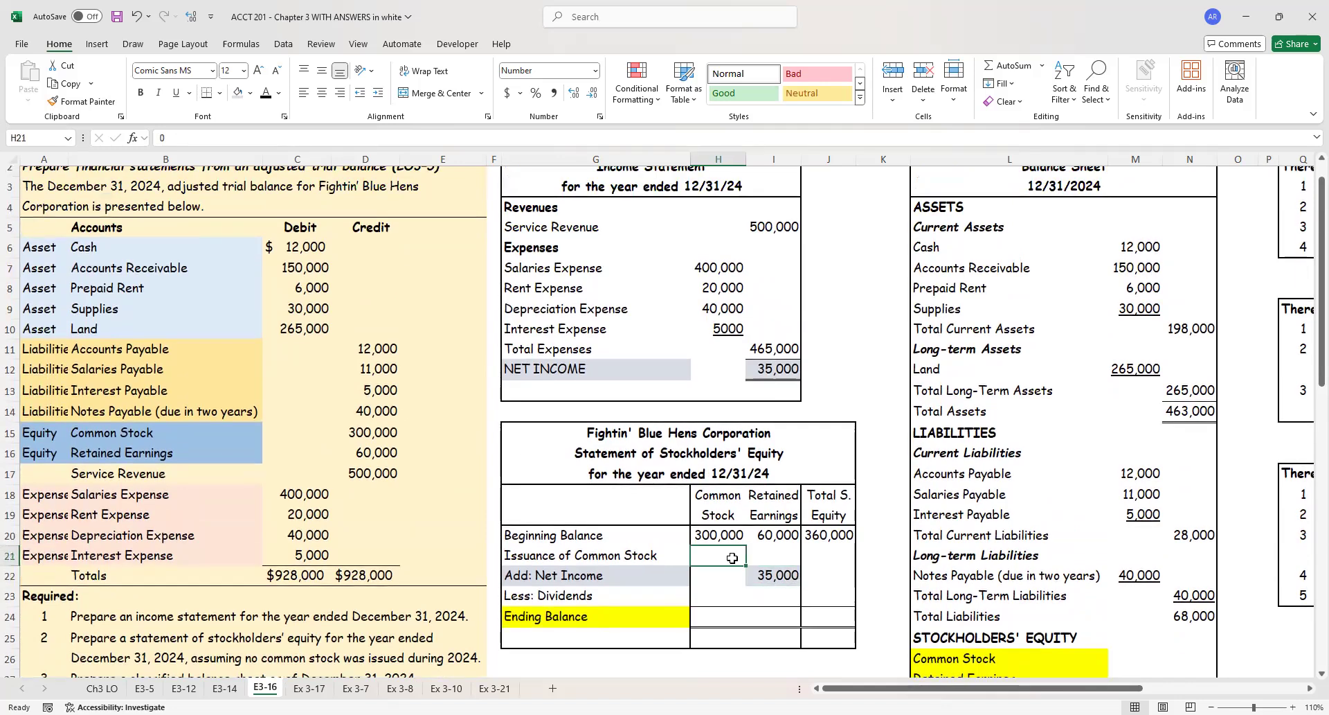
{"action": "left_click", "coordinate": [267, 93]}
{"action": "left_click", "coordinate": [818, 555]}
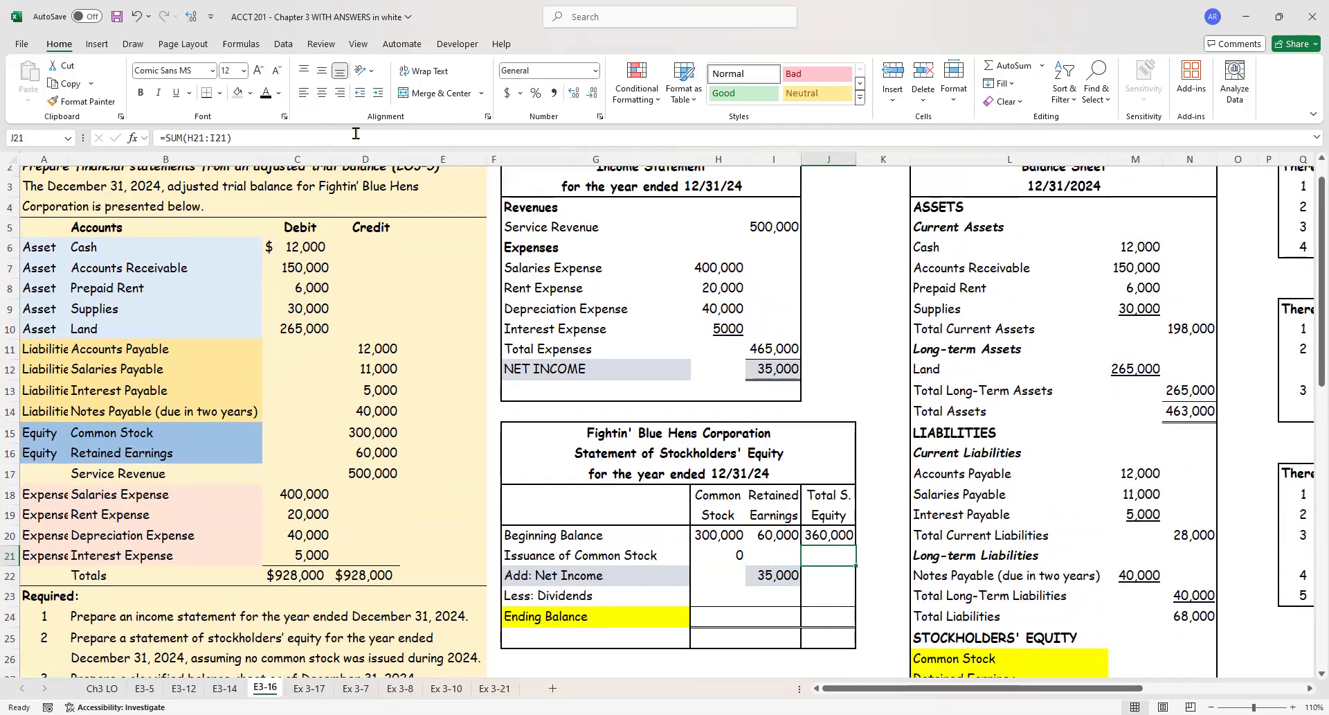
{"action": "left_click", "coordinate": [265, 95]}
Step: Apply black font colour to the hidden net income total in J22 and the hidden dividends amounts in I23 and J23
{"action": "left_click", "coordinate": [829, 580]}
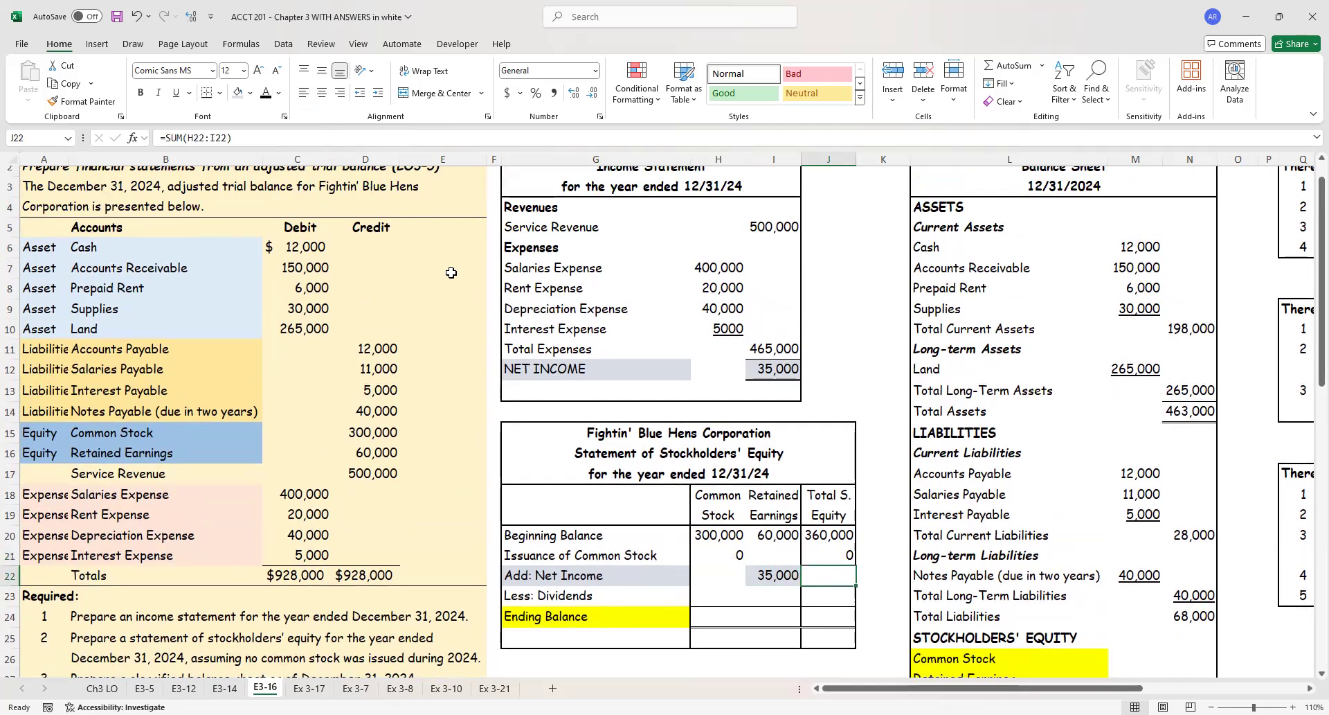
{"action": "left_click", "coordinate": [265, 98]}
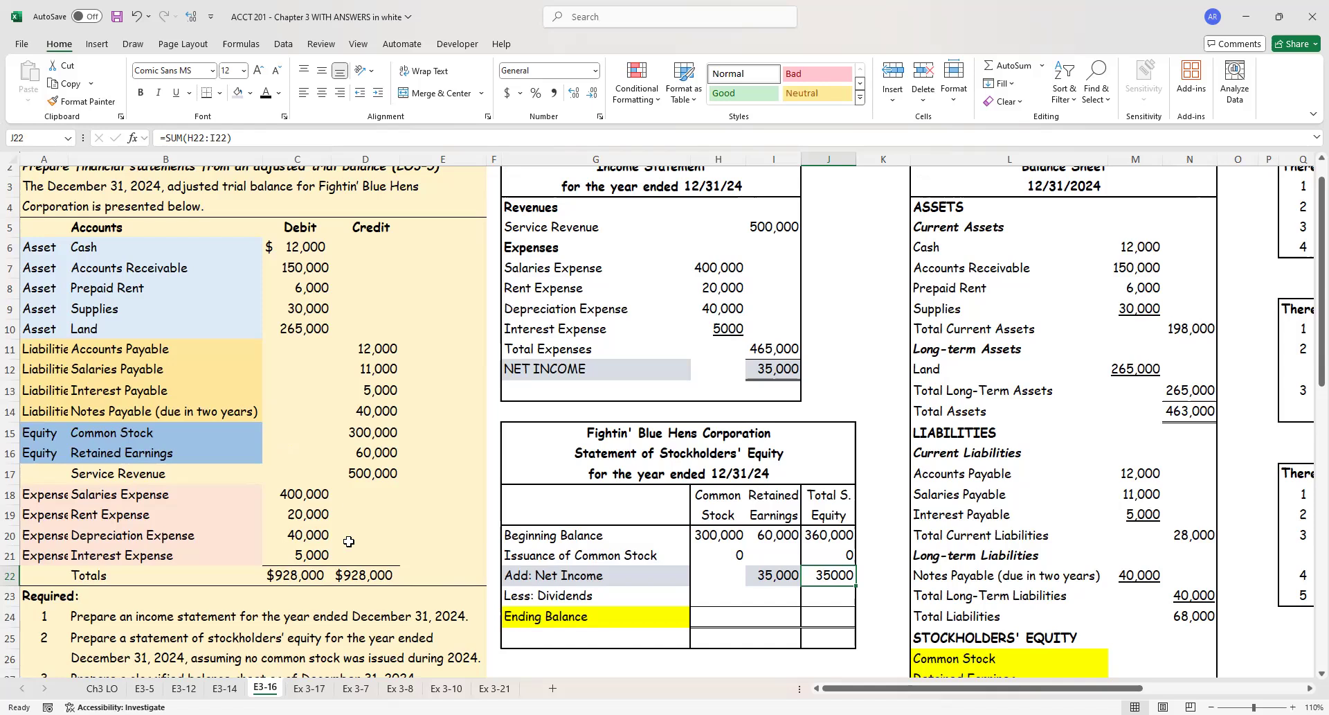
{"action": "left_click", "coordinate": [786, 596]}
{"action": "left_click_drag", "start_coordinate": [787, 596], "coordinate": [766, 613]}
{"action": "left_click", "coordinate": [266, 97]}
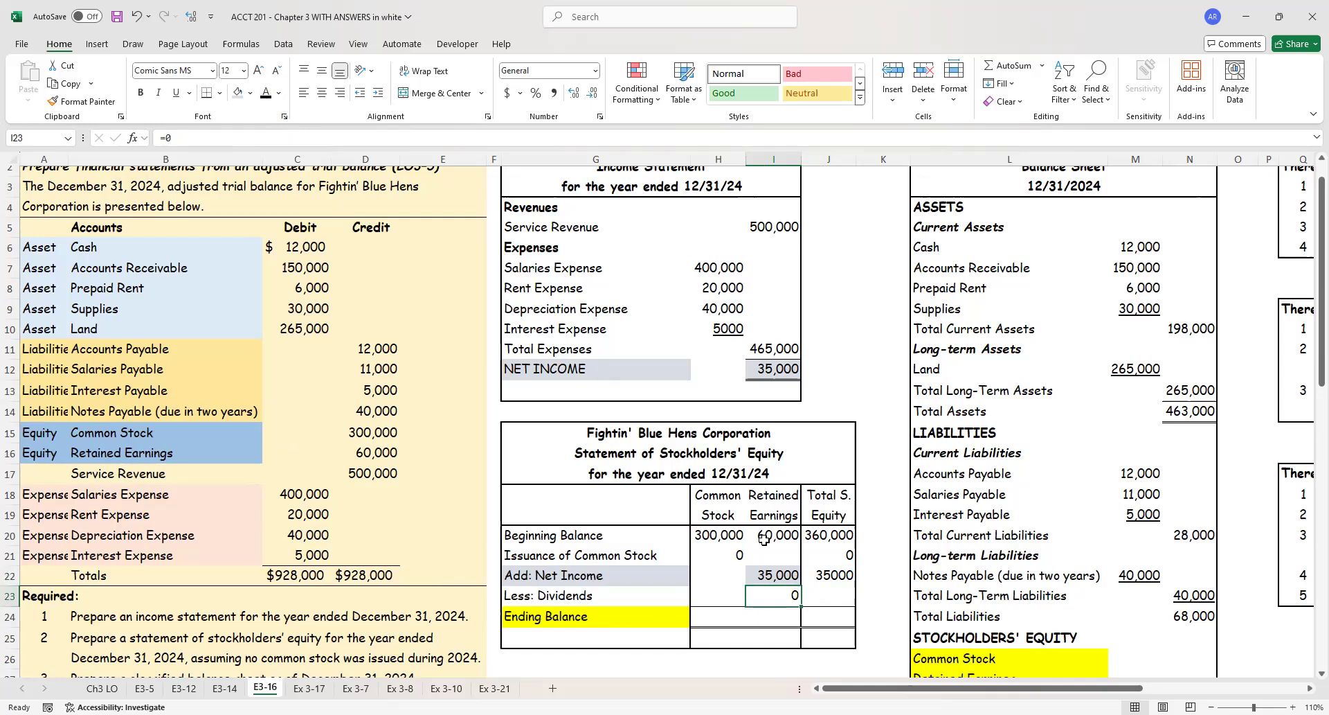
{"action": "left_click", "coordinate": [813, 589]}
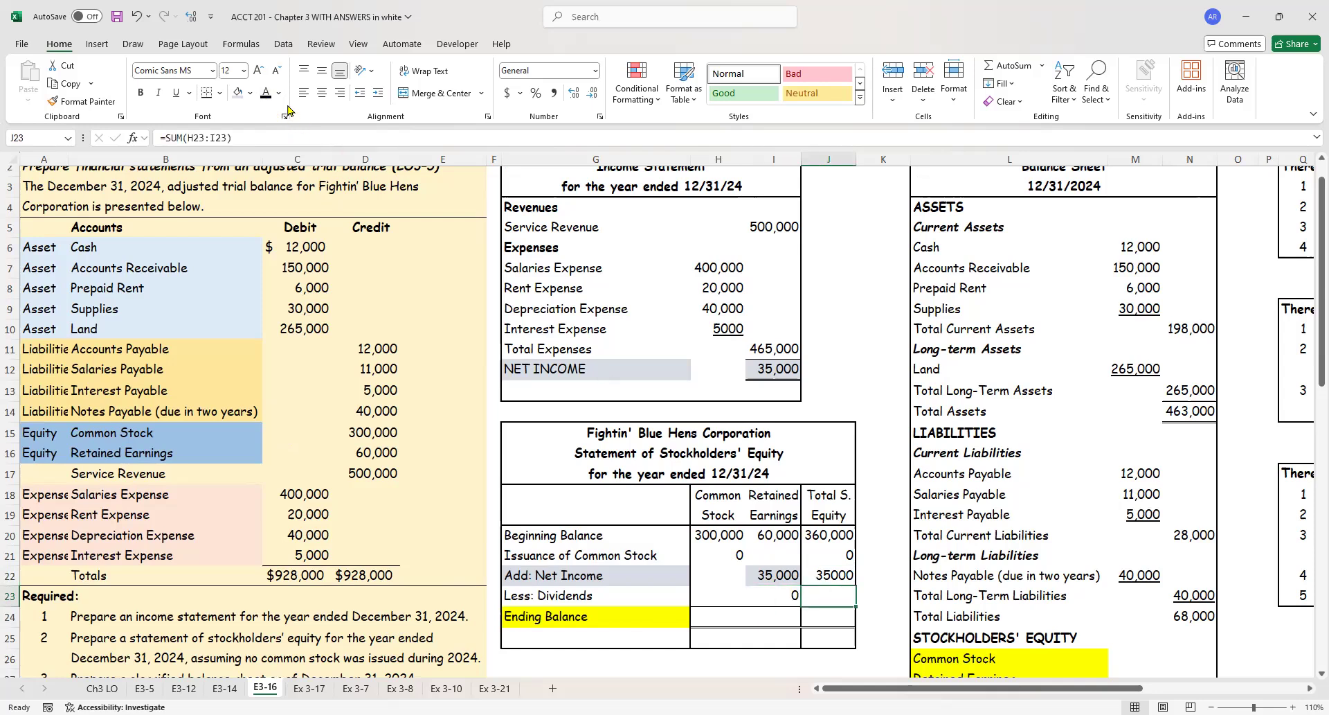
{"action": "left_click", "coordinate": [266, 96]}
Step: Apply black font colour to the hidden ending balances for common stock, retained earnings and total equity in H24, I24 and J24
{"action": "scroll", "coordinate": [679, 520], "scroll_direction": "down", "scroll_amount": 2}
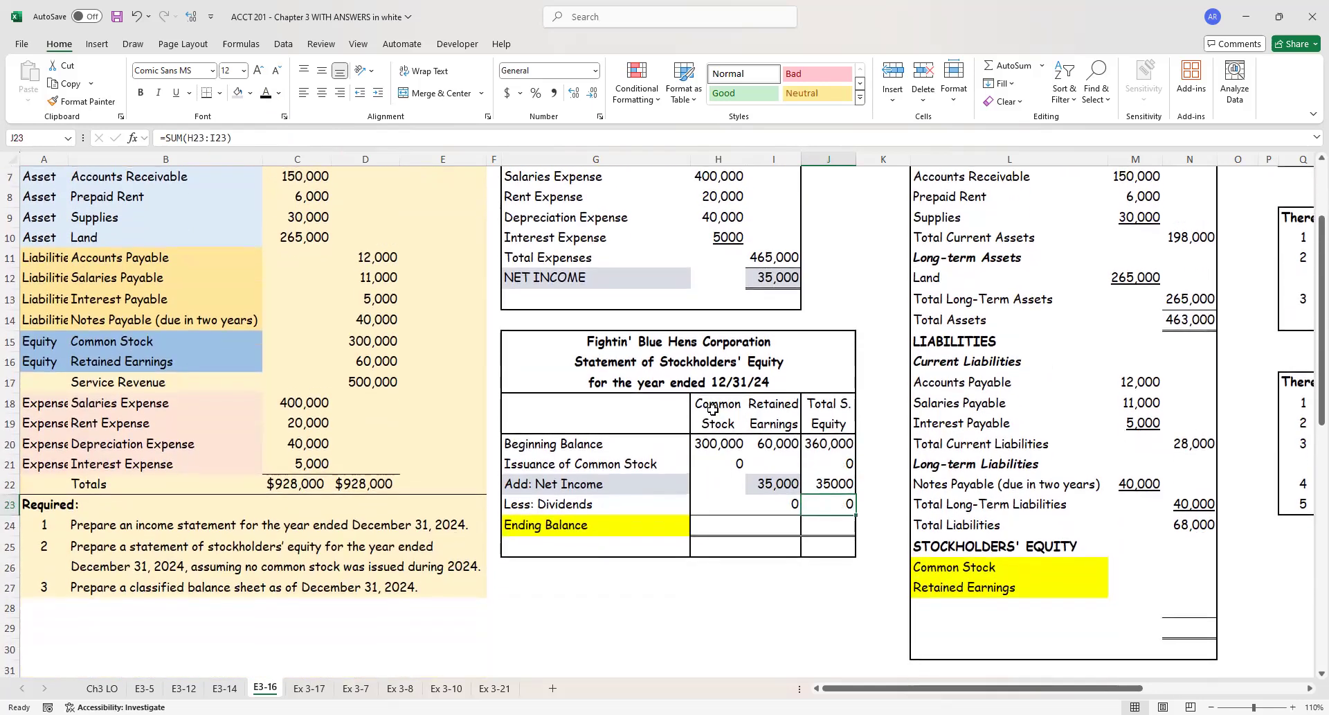
{"action": "left_click", "coordinate": [718, 447]}
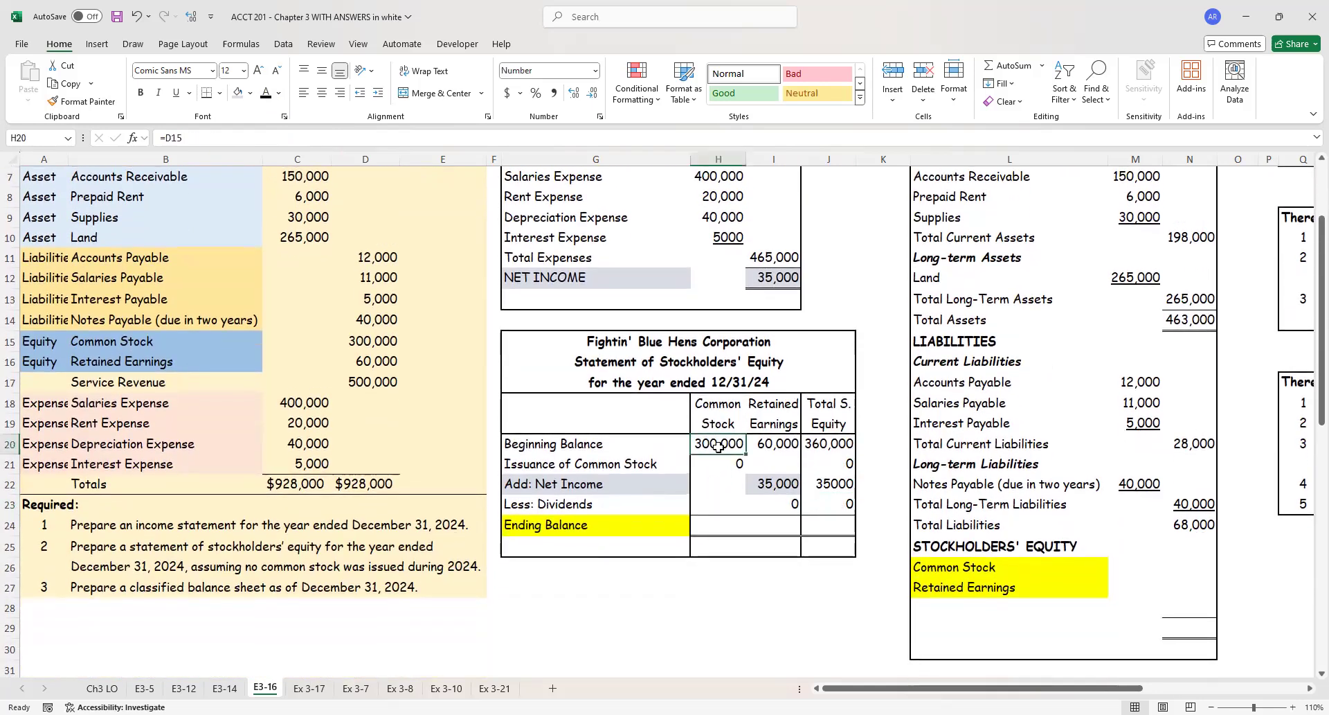
{"action": "left_click", "coordinate": [722, 531]}
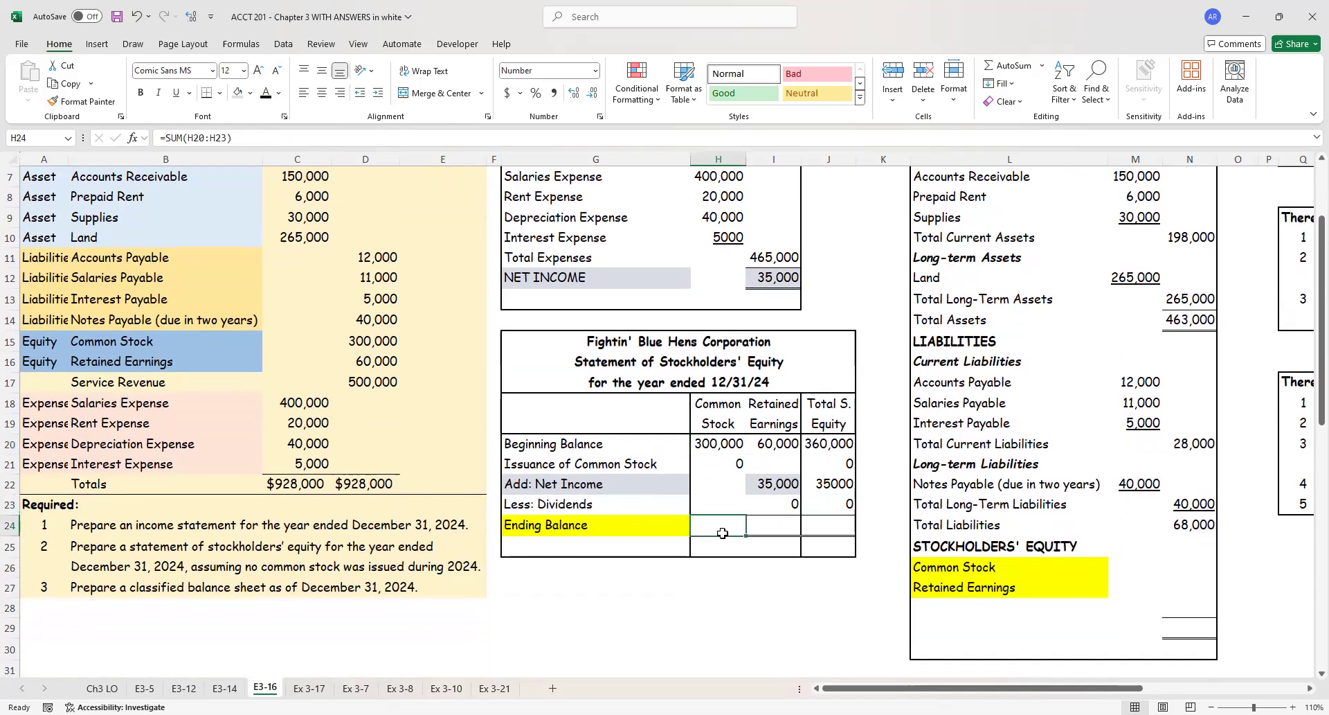
{"action": "left_click", "coordinate": [267, 97]}
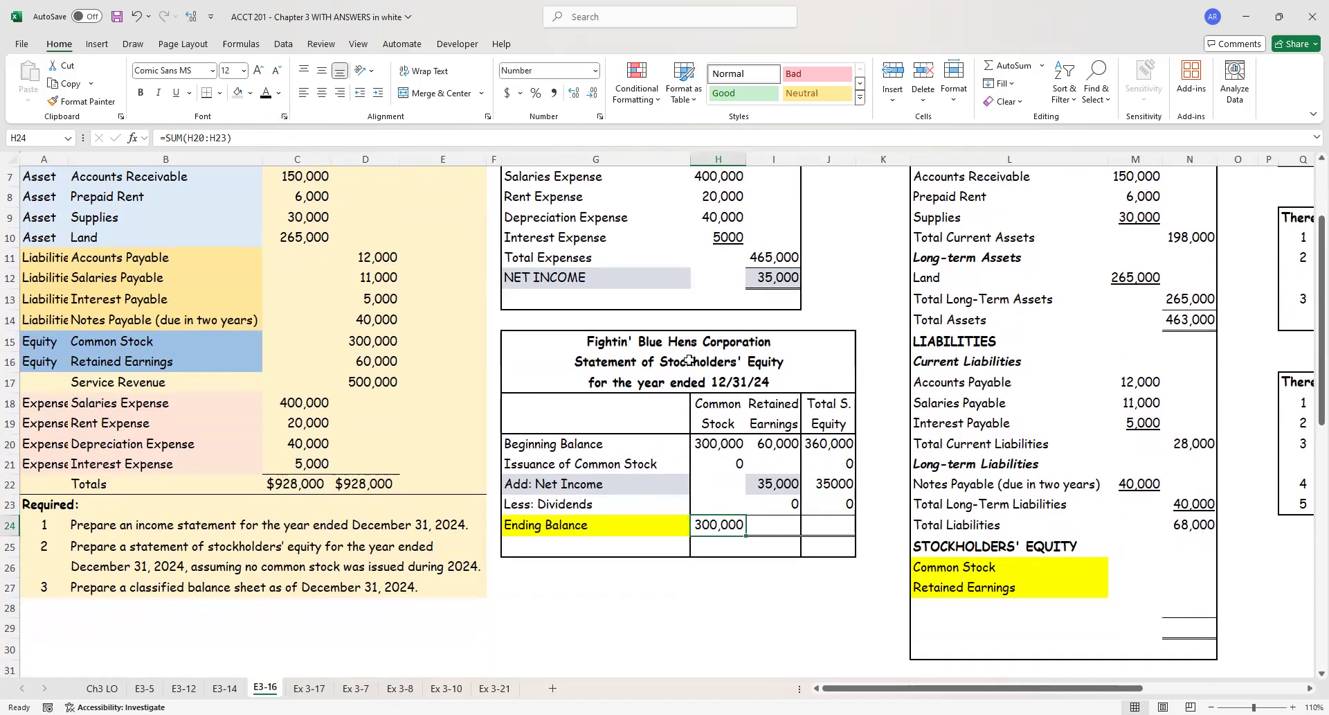
{"action": "left_click", "coordinate": [778, 521]}
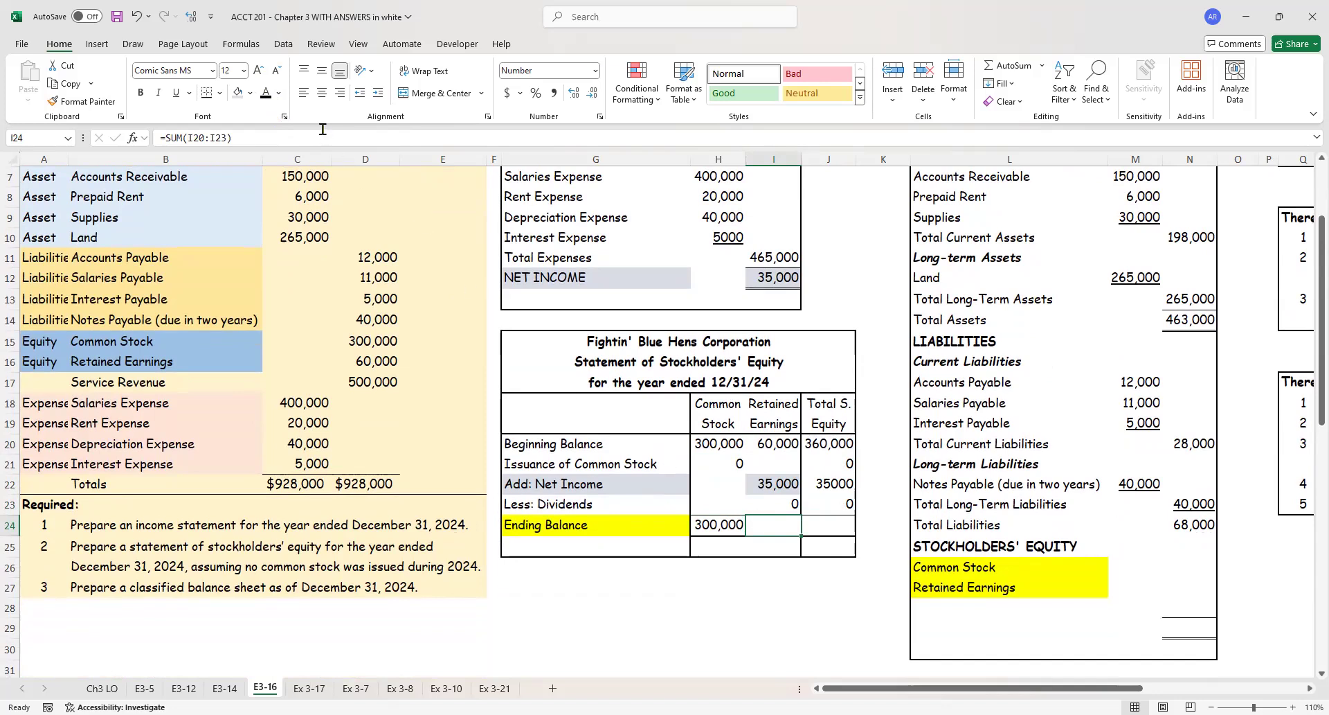
{"action": "left_click", "coordinate": [265, 93]}
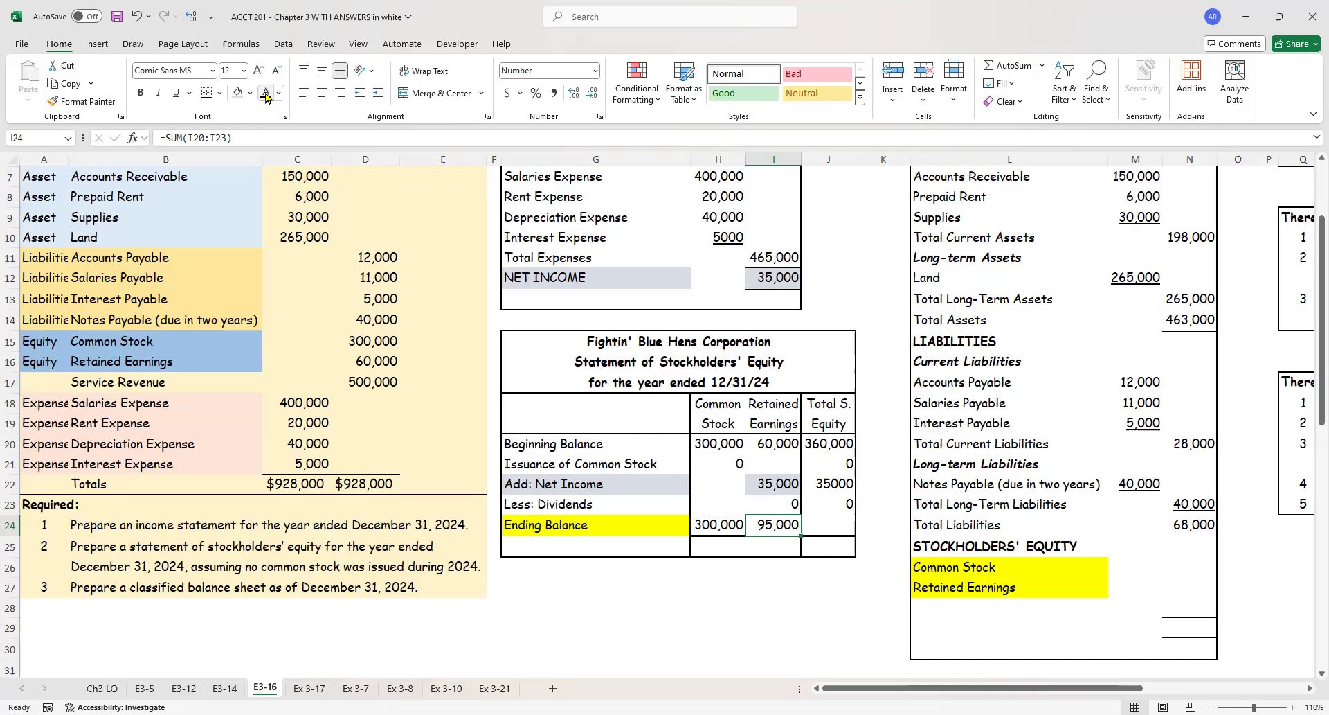
{"action": "left_click", "coordinate": [827, 528]}
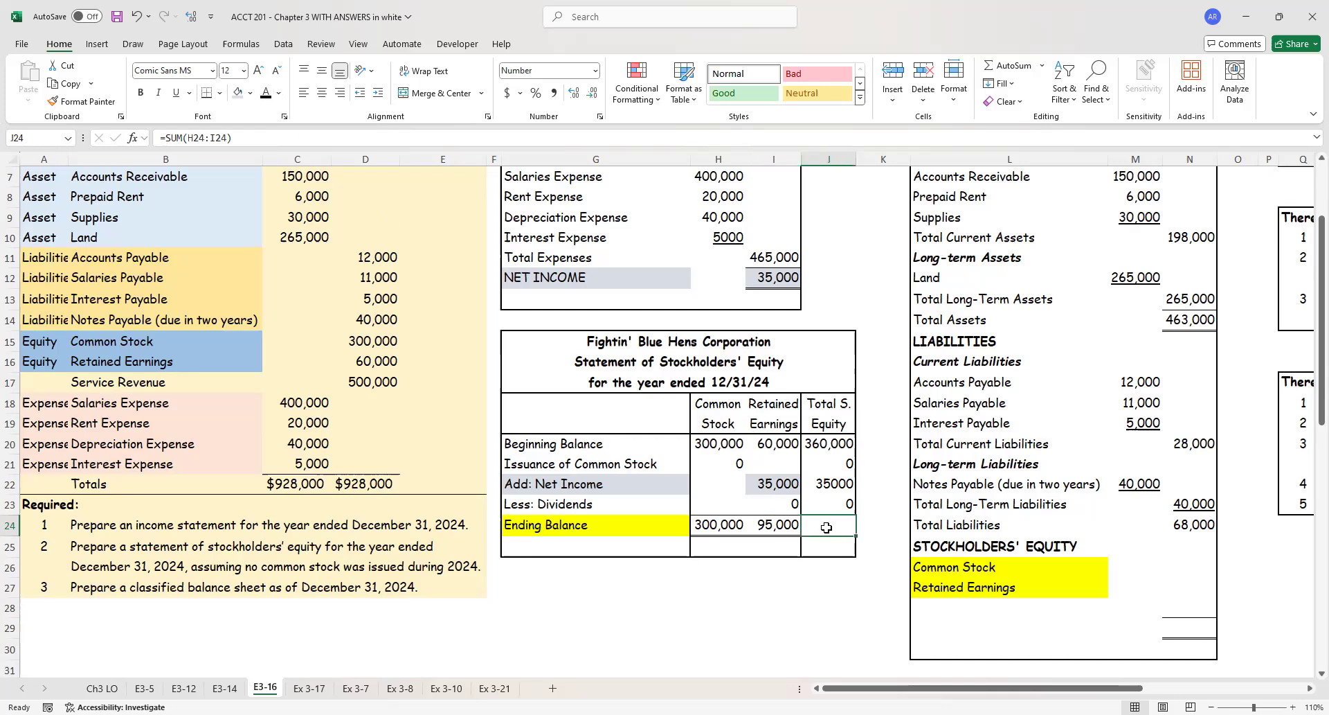
{"action": "left_click", "coordinate": [267, 93]}
Step: Fill the common stock and retained earnings ending balances in H24:I24 with yellow
{"action": "left_click_drag", "start_coordinate": [725, 519], "coordinate": [772, 524]}
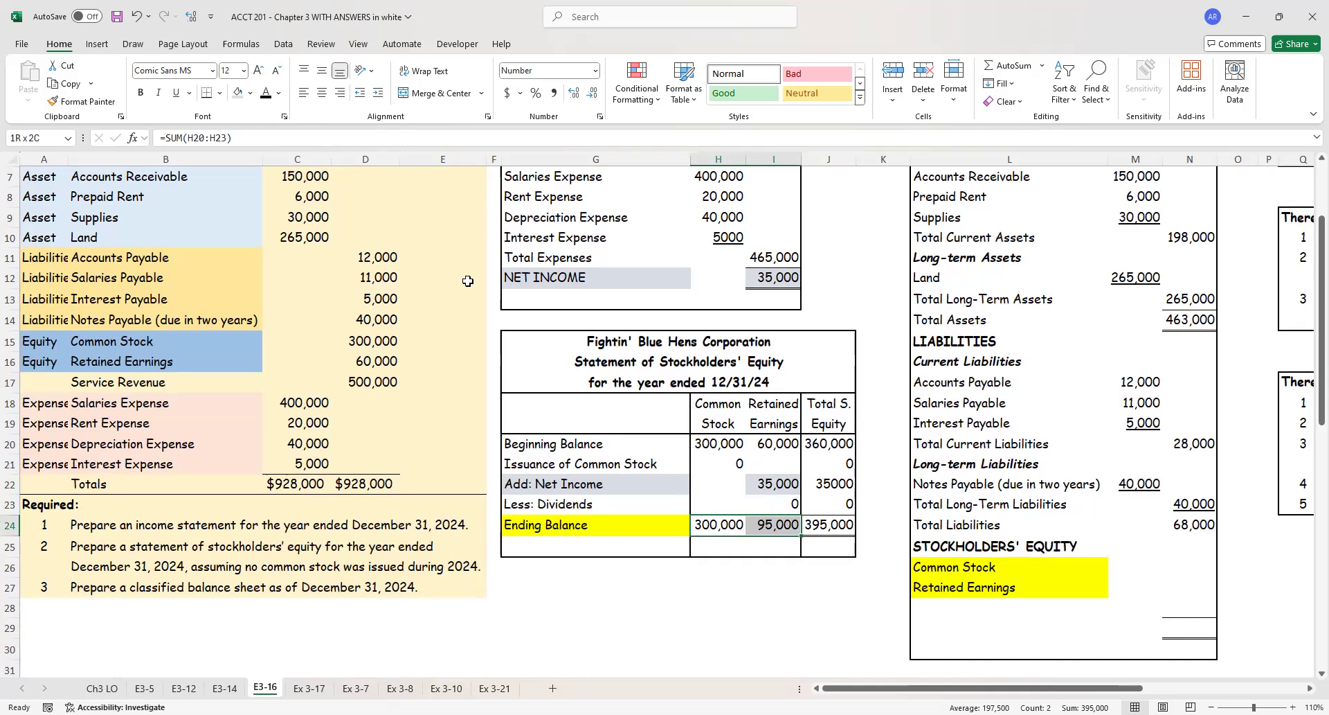
{"action": "left_click", "coordinate": [250, 93]}
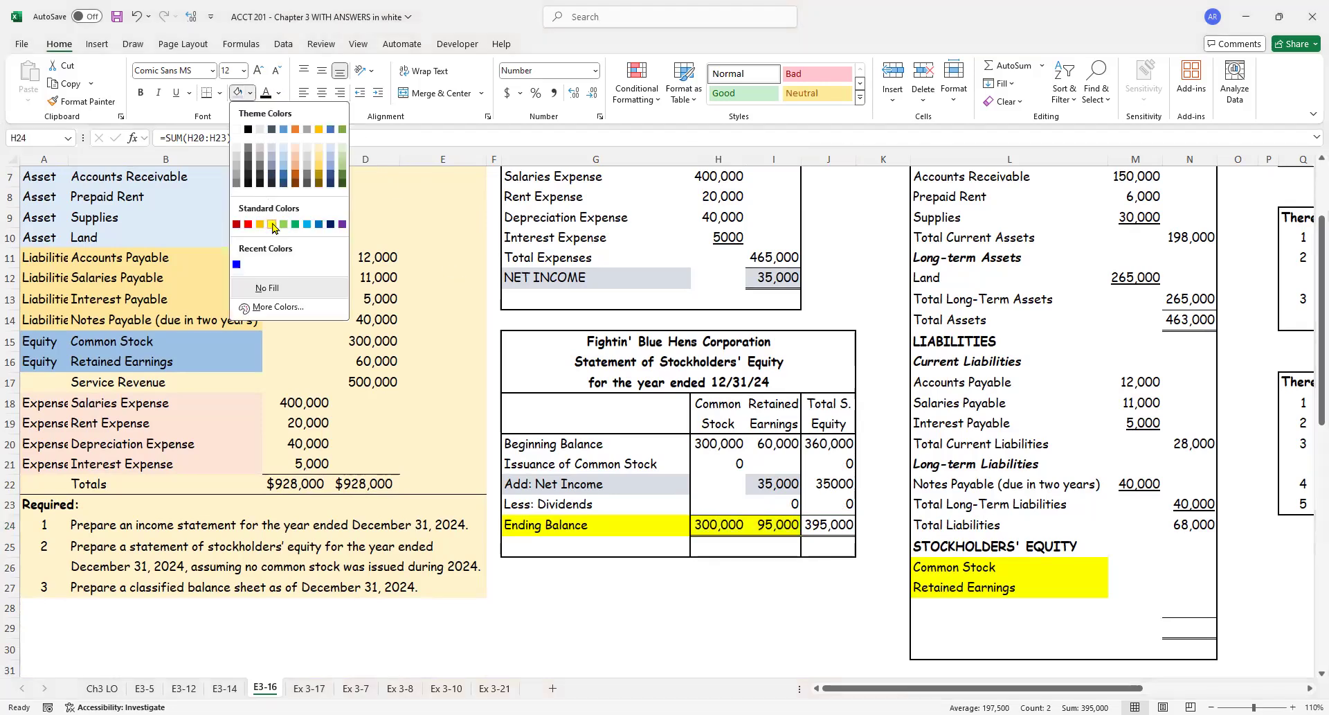
{"action": "left_click", "coordinate": [273, 225]}
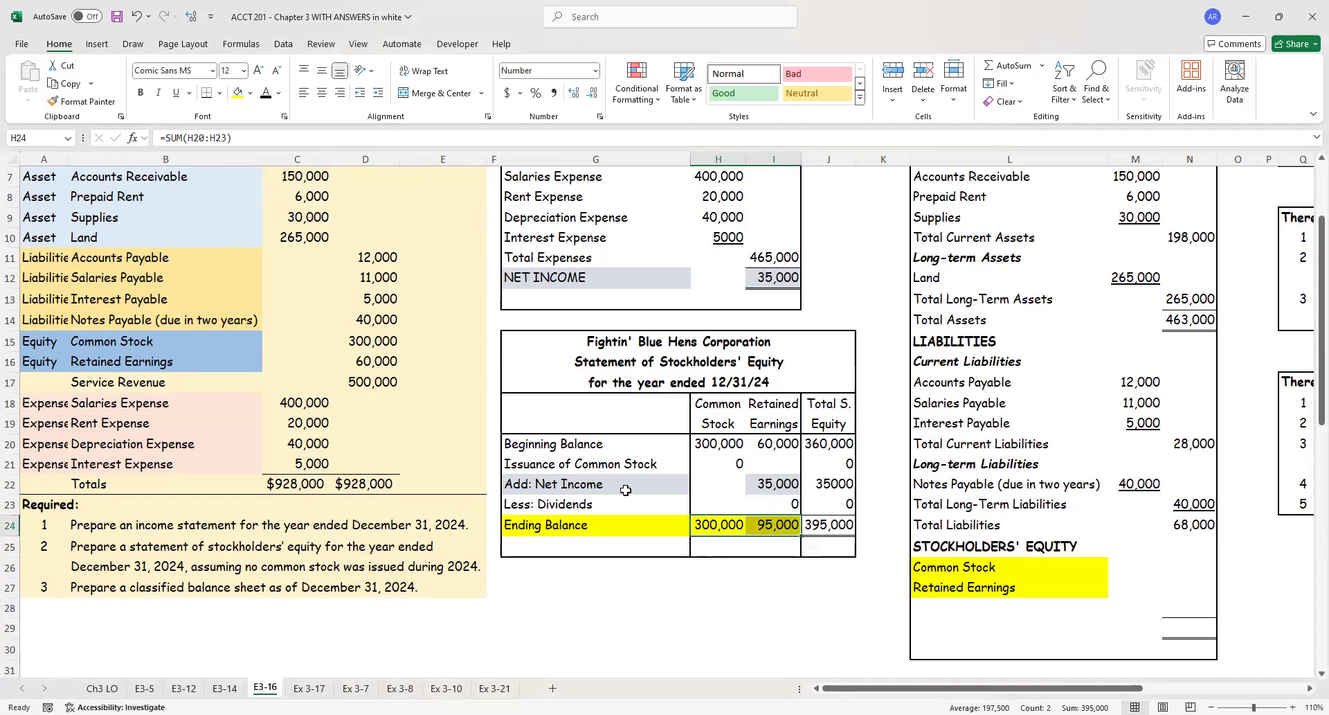
{"action": "left_click_drag", "start_coordinate": [1181, 571], "coordinate": [1181, 589]}
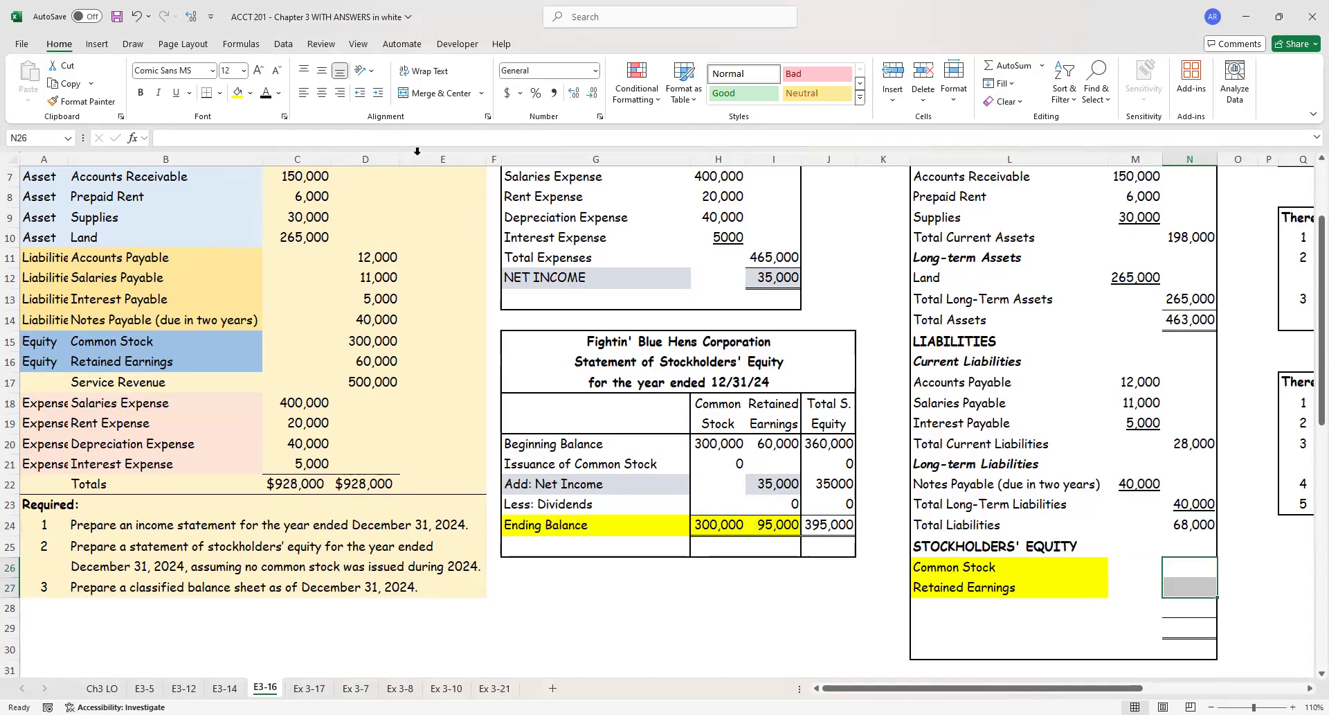
{"action": "left_click", "coordinate": [239, 94]}
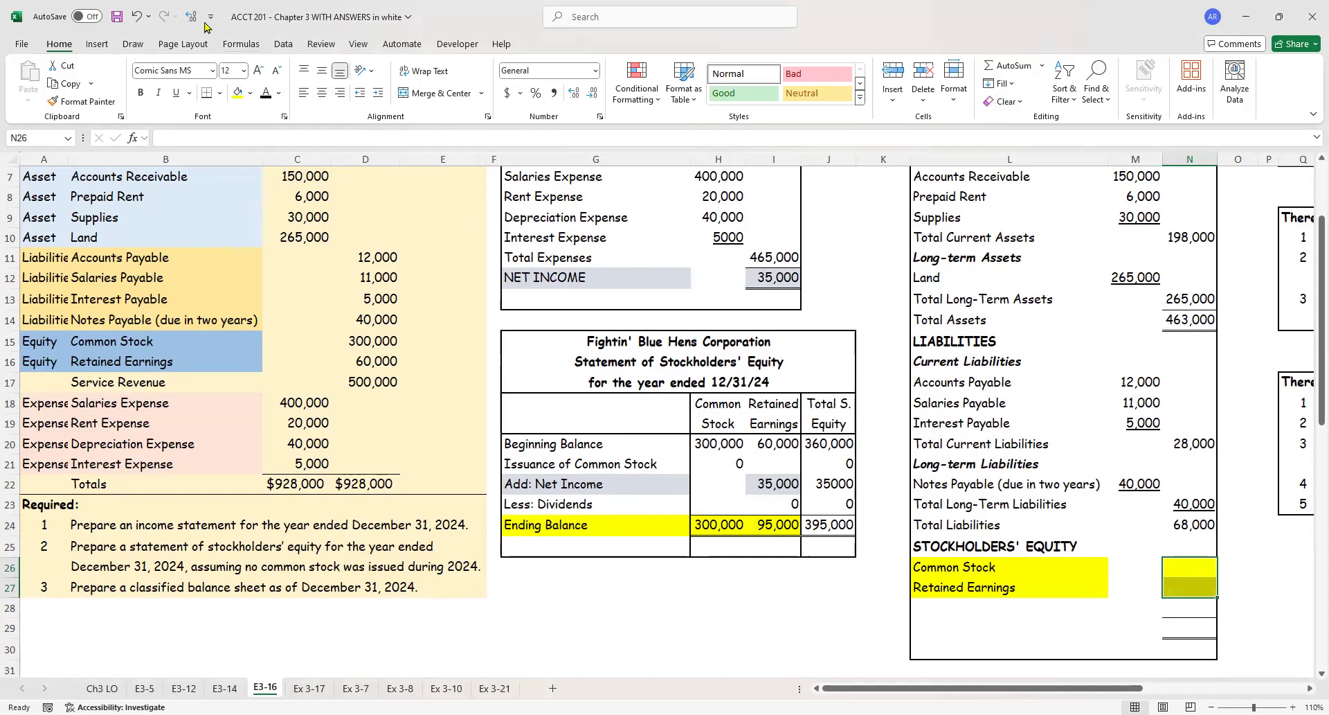
{"action": "left_click", "coordinate": [136, 16]}
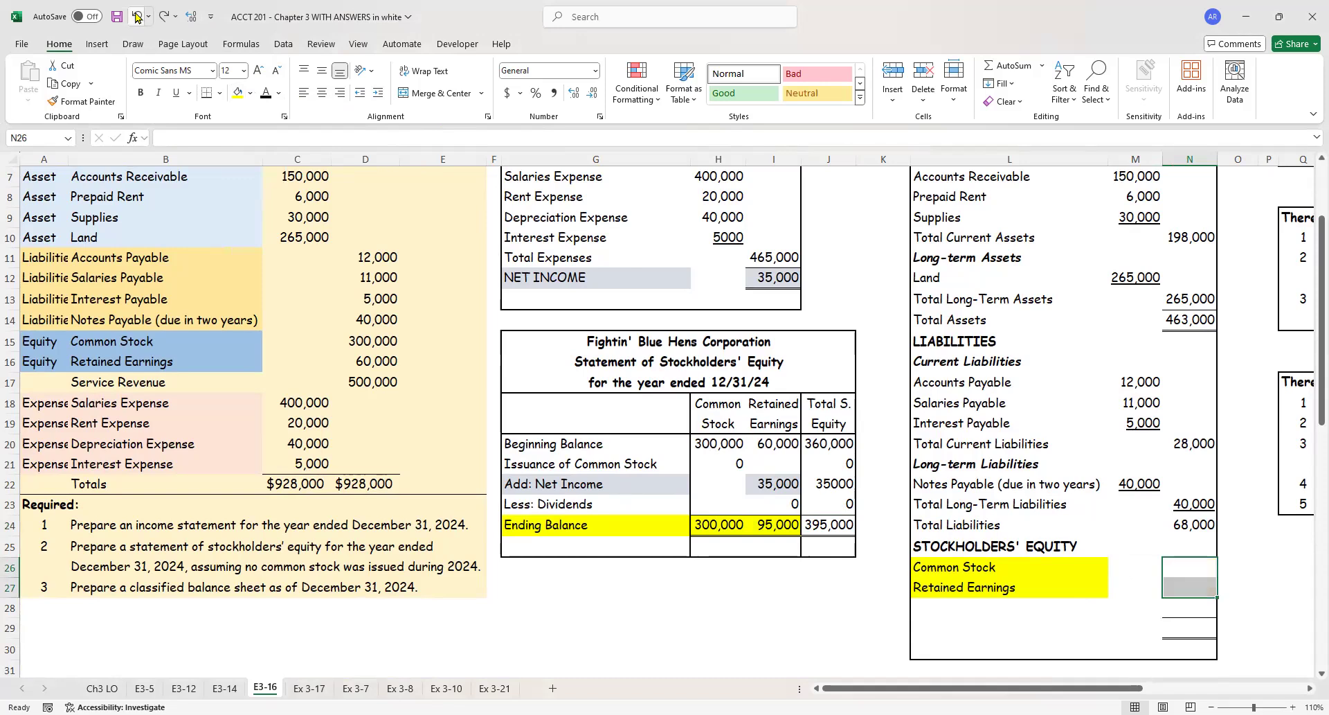
Step: Give the balance sheet's hidden common stock and retained earnings amounts in M26:M27 black font colour and yellow fill
{"action": "left_click_drag", "start_coordinate": [1145, 574], "coordinate": [1146, 588]}
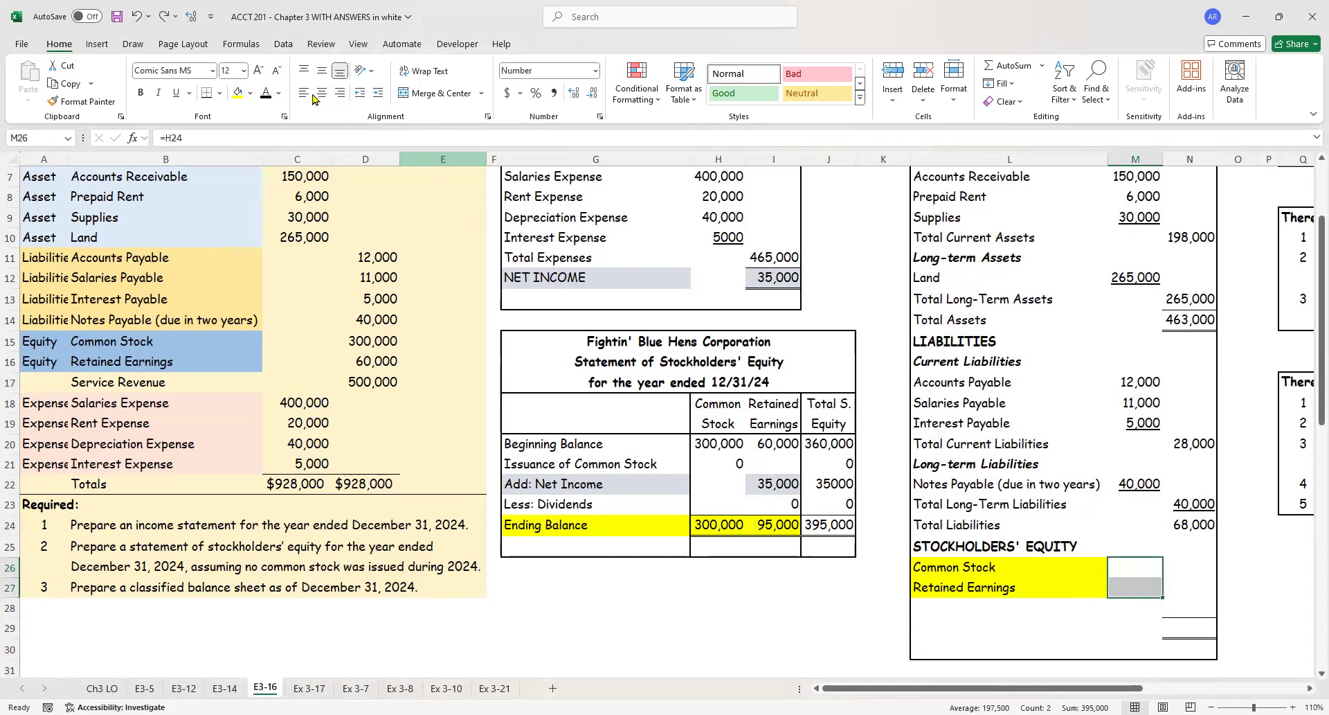
{"action": "left_click", "coordinate": [267, 93]}
{"action": "left_click", "coordinate": [239, 92]}
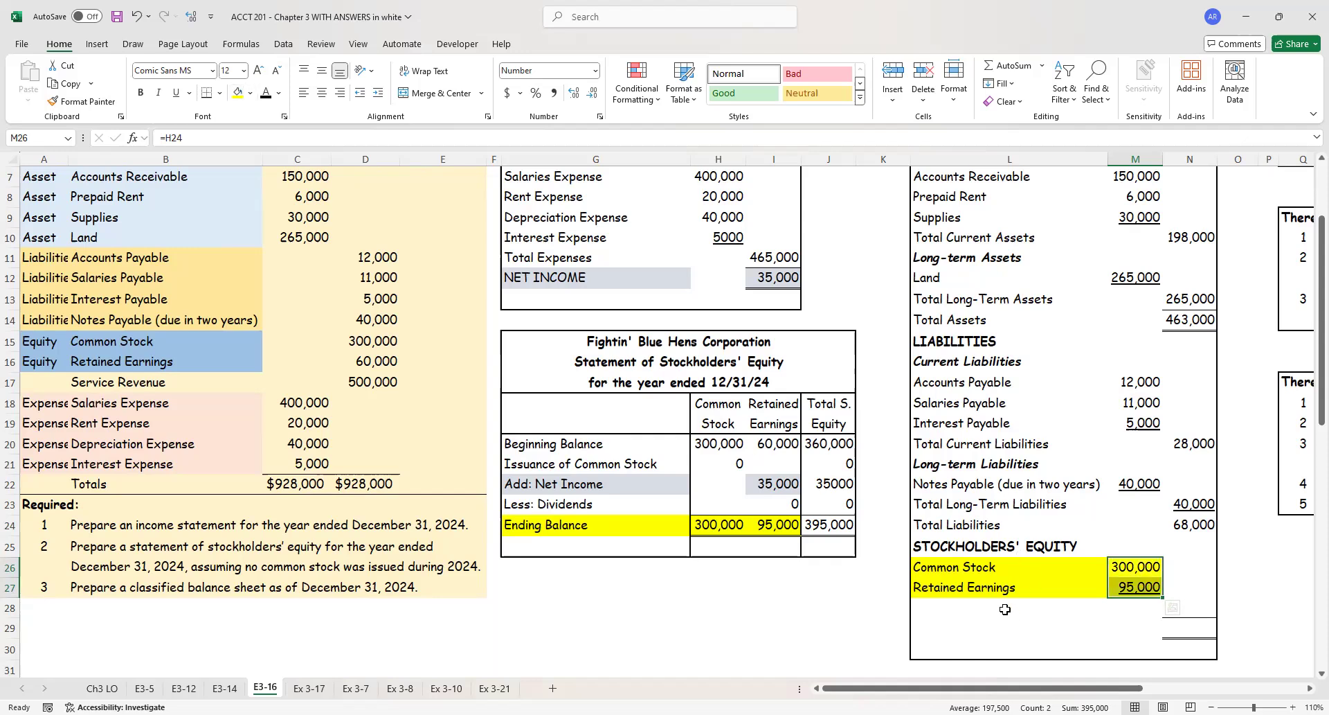
{"action": "left_click_drag", "start_coordinate": [1001, 571], "coordinate": [1001, 585]}
{"action": "left_click", "coordinate": [1001, 586]}
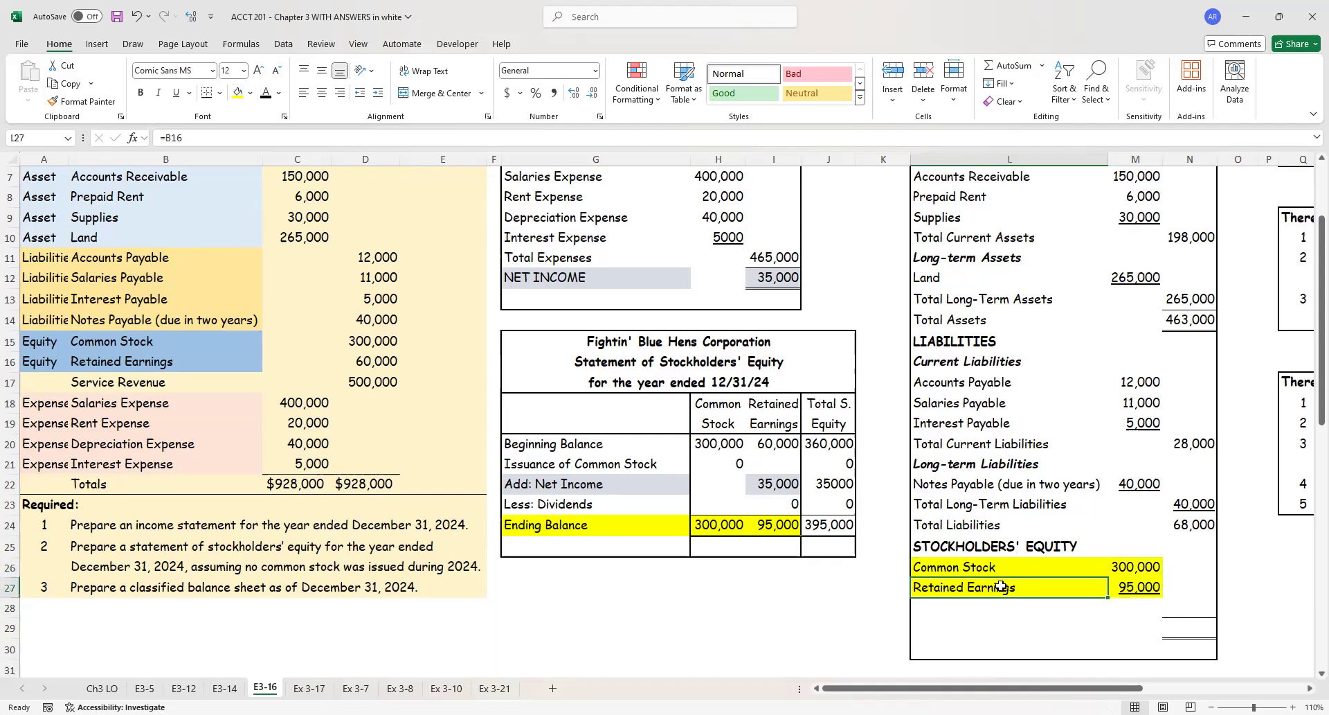
Step: Apply black font colour to the hidden TOTAL Equity label and amount in L28 and N28, and fill the total equity ending balance in J24 yellow
{"action": "left_click", "coordinate": [994, 614]}
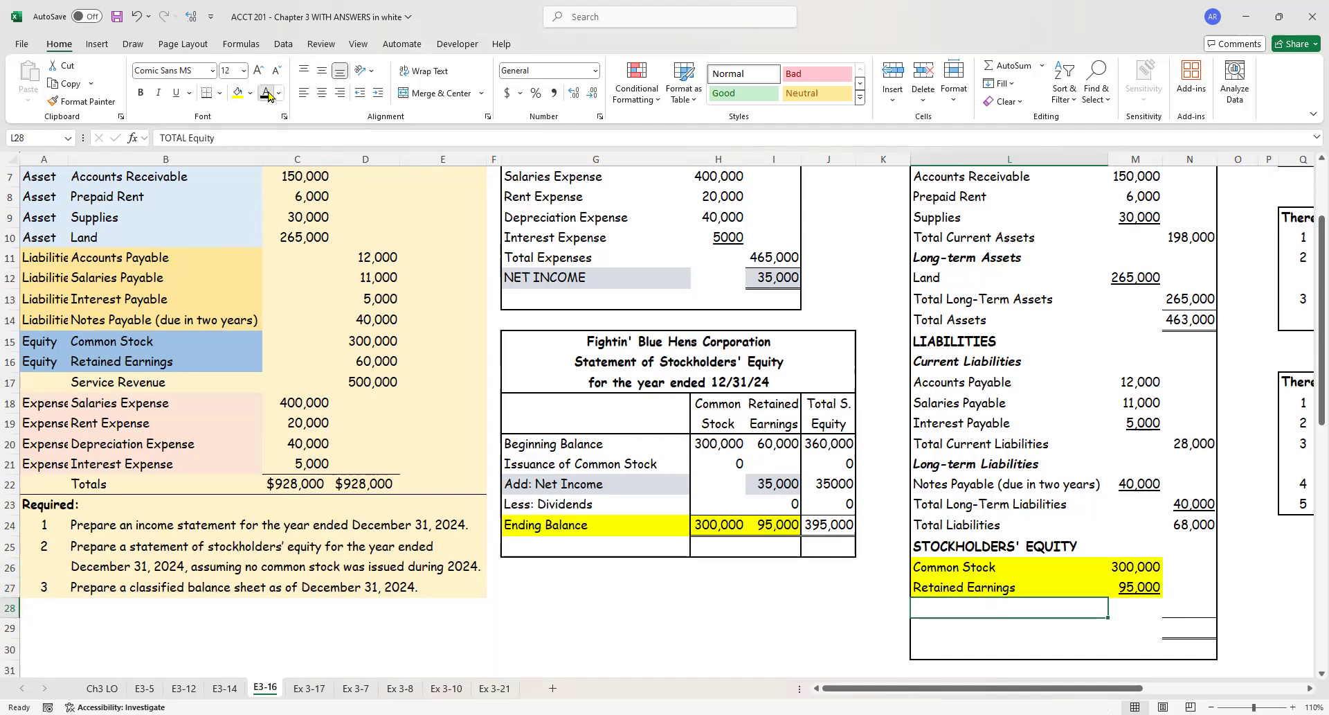
{"action": "left_click", "coordinate": [267, 94]}
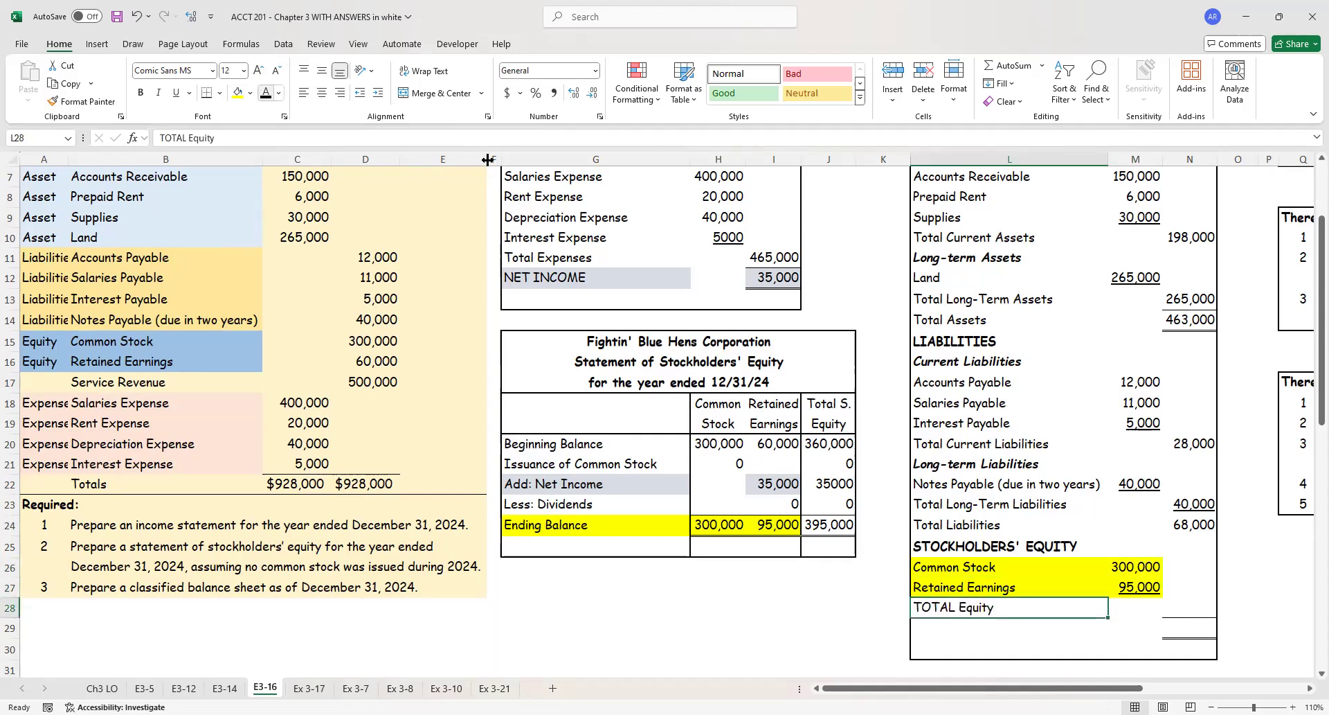
{"action": "left_click", "coordinate": [1183, 605]}
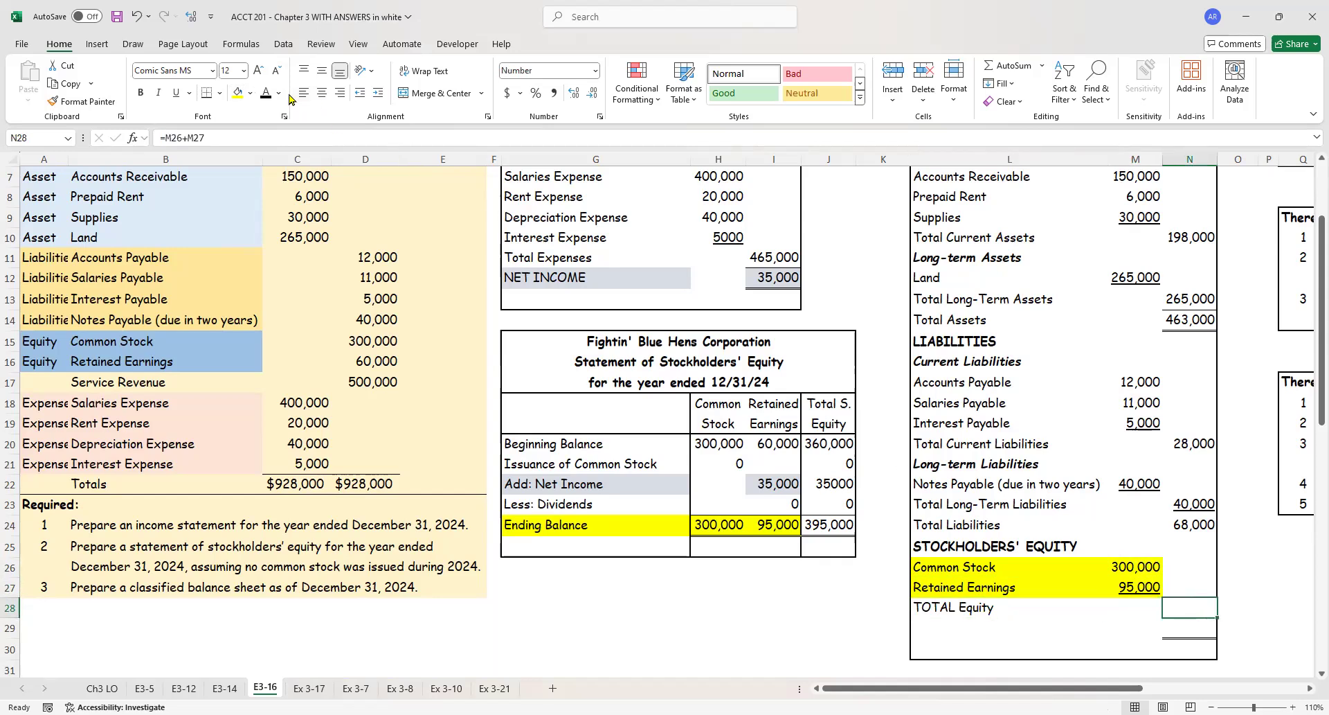
{"action": "left_click", "coordinate": [265, 94]}
{"action": "left_click", "coordinate": [843, 524]}
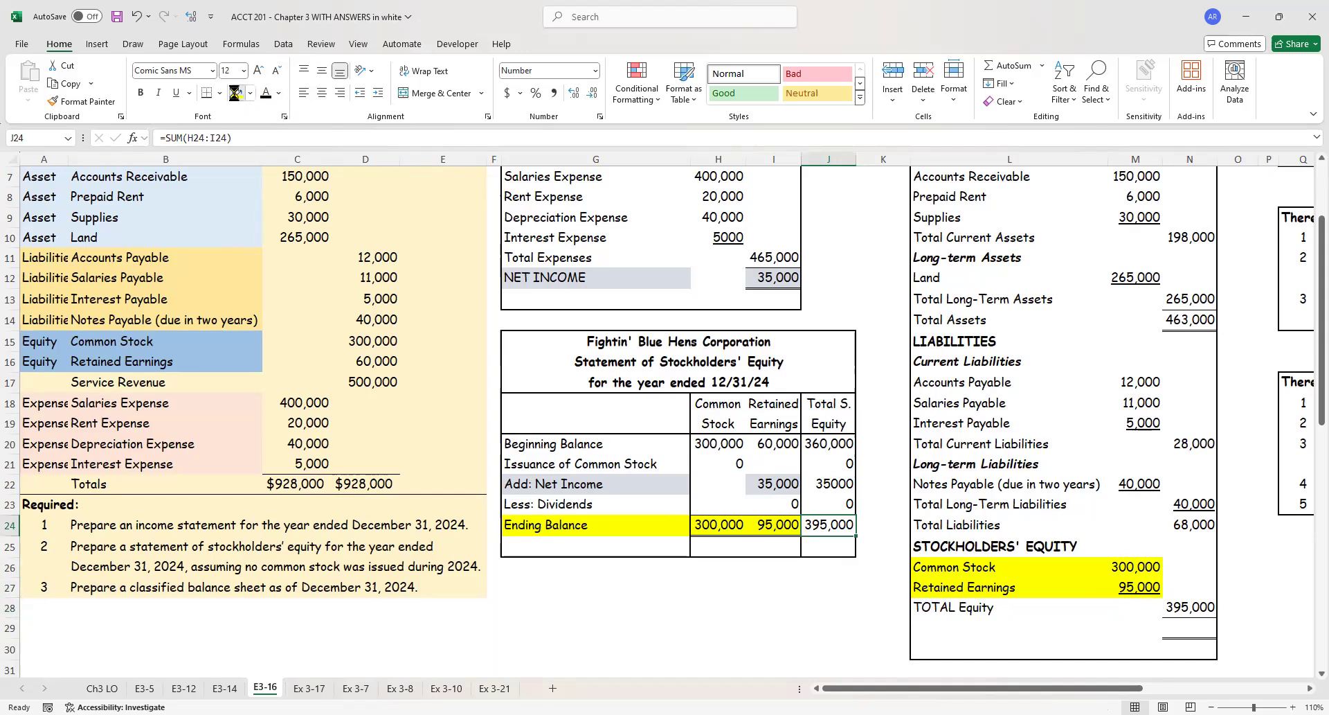
{"action": "left_click", "coordinate": [238, 93]}
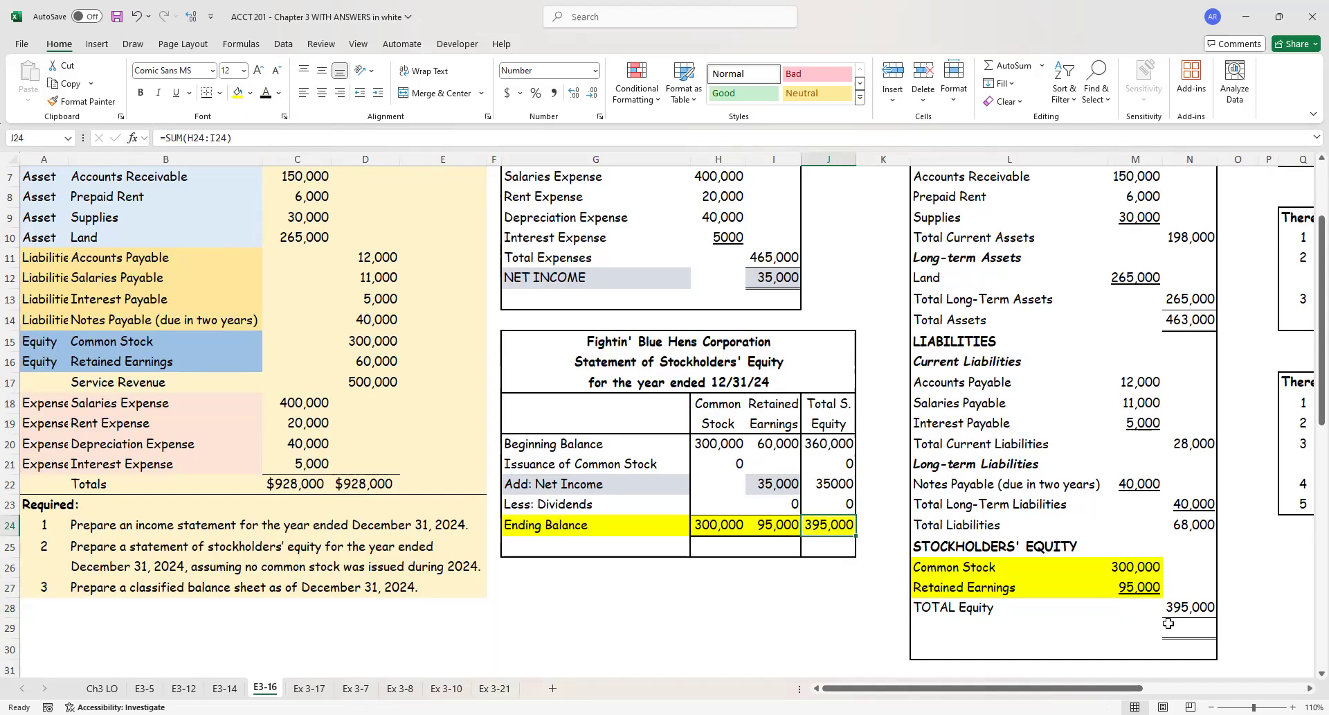
Step: Apply black font colour to the hidden Total Liabilities AND Equity label in L29 and blue font colour to the Total Assets row in L14:N14
{"action": "left_click", "coordinate": [997, 628]}
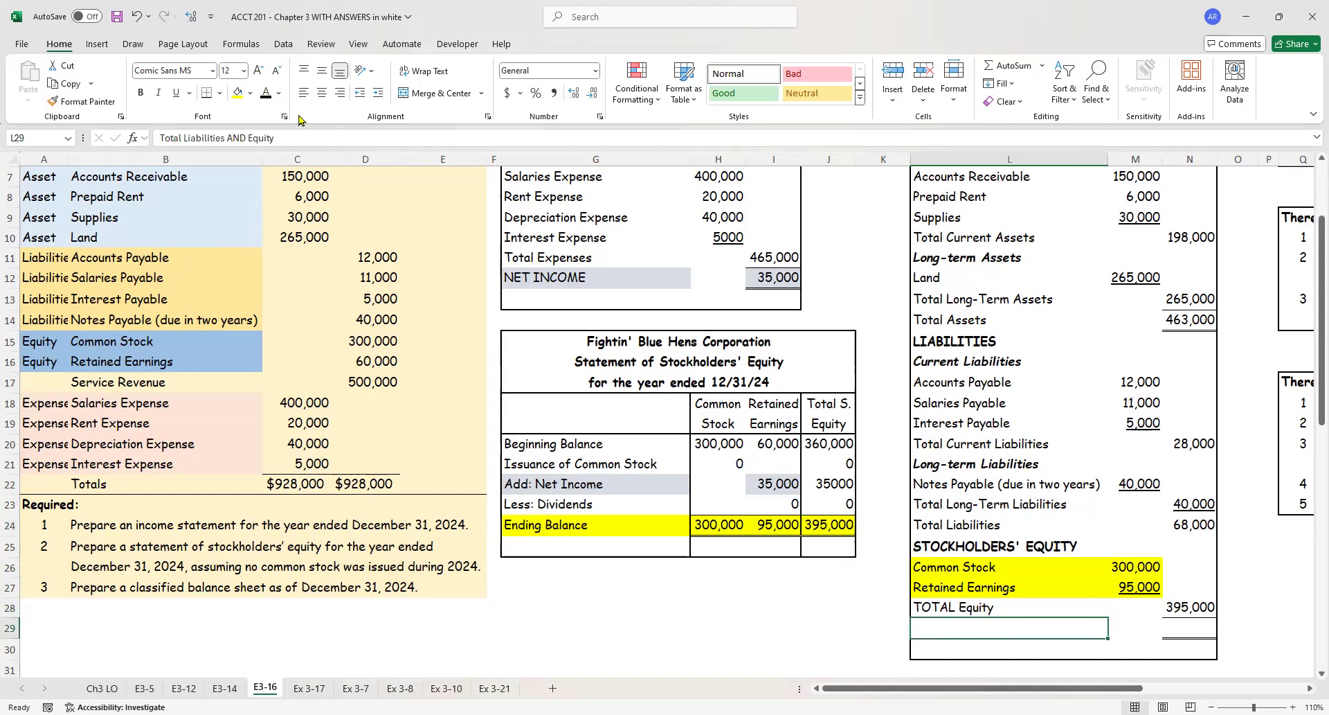
{"action": "left_click", "coordinate": [266, 93]}
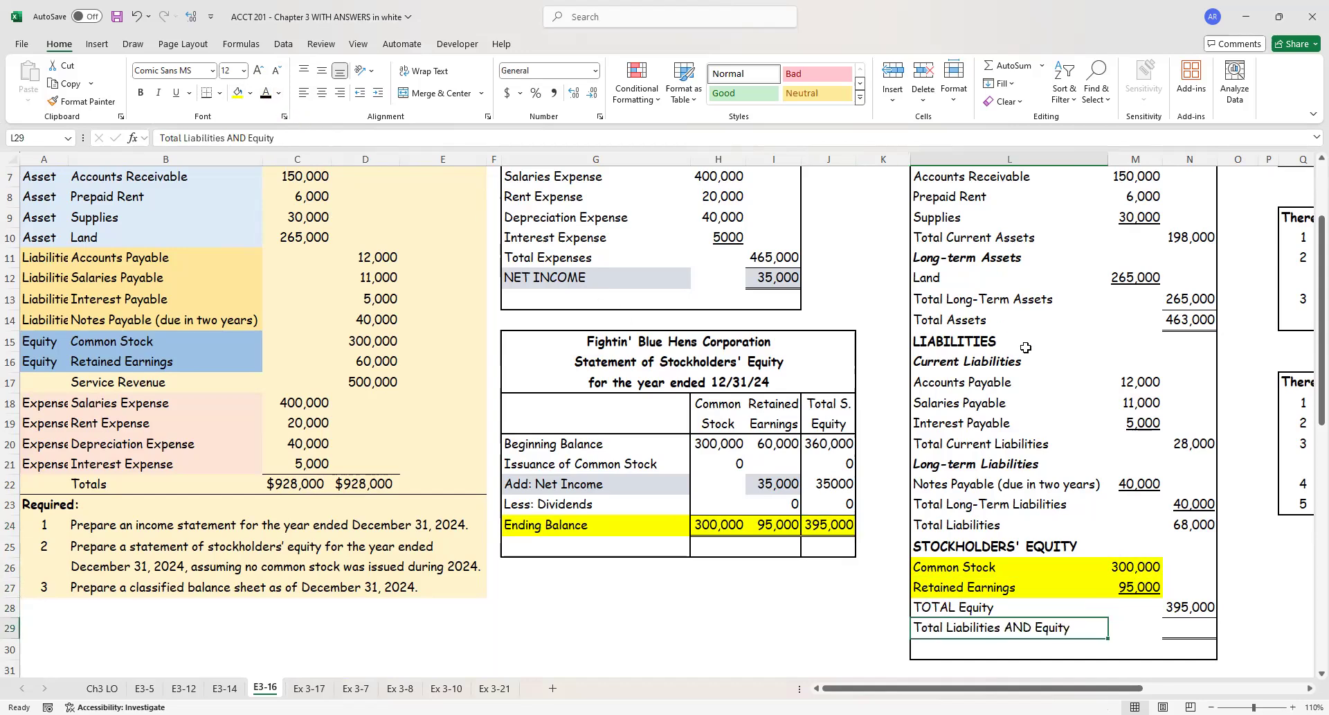
{"action": "left_click", "coordinate": [984, 319]}
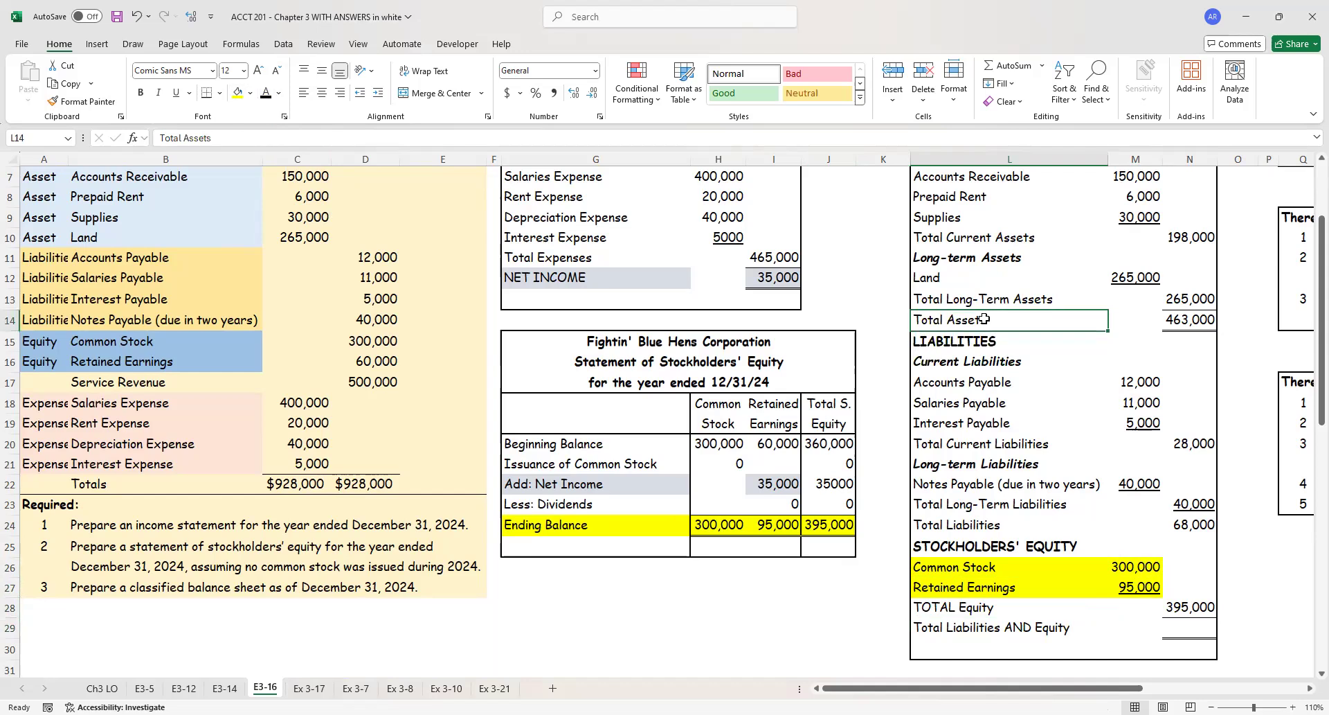
{"action": "left_click_drag", "start_coordinate": [1090, 316], "coordinate": [1205, 324]}
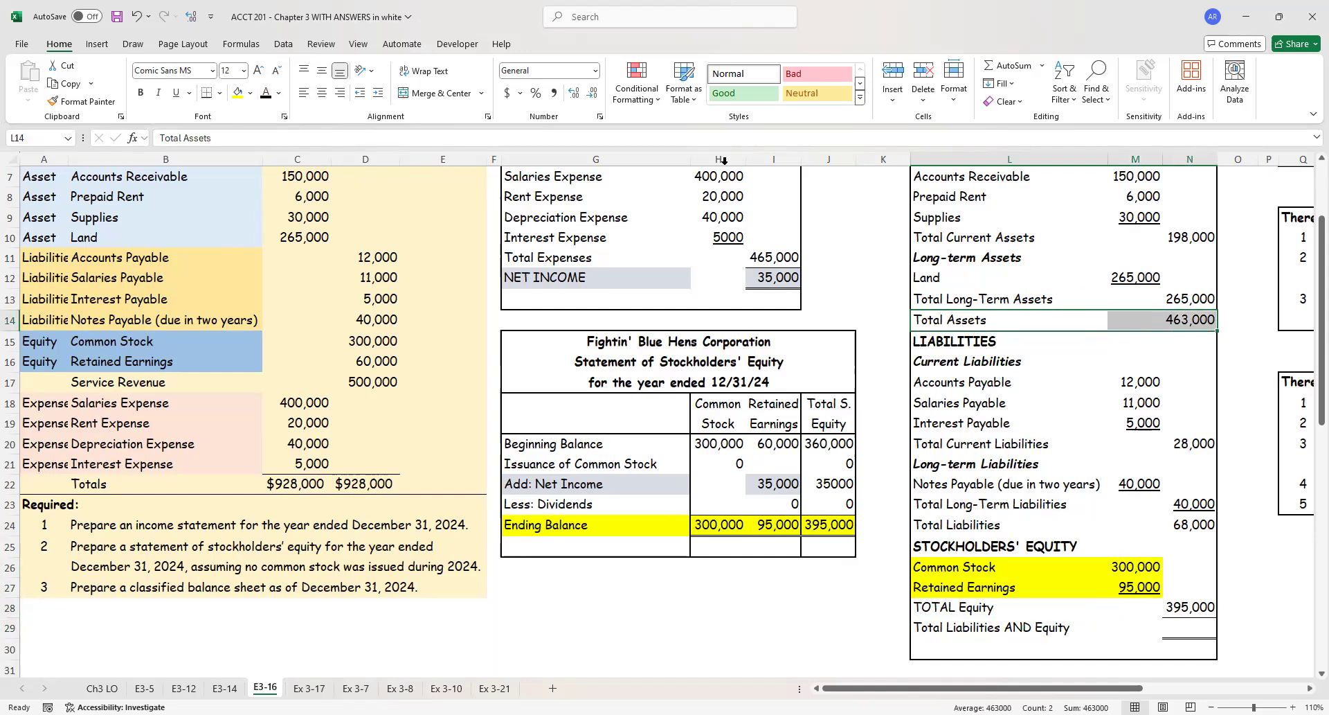
{"action": "left_click", "coordinate": [281, 93]}
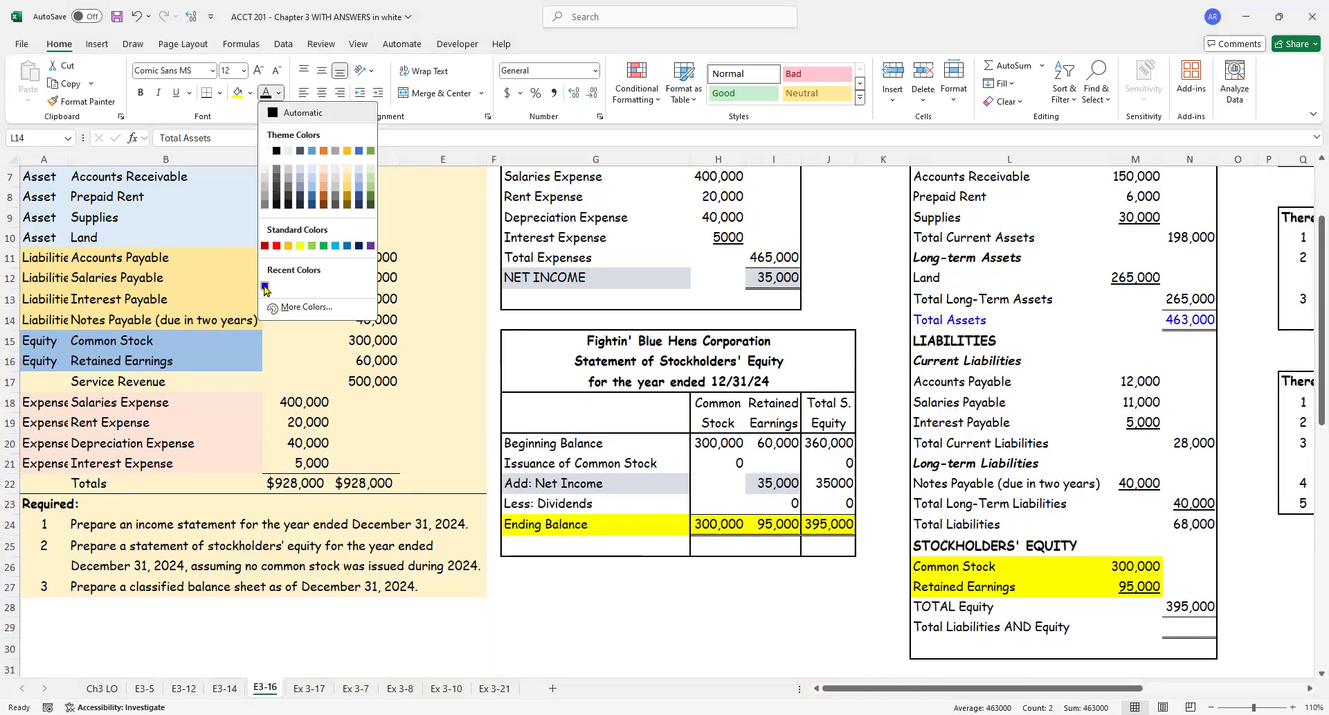
{"action": "left_click", "coordinate": [377, 240]}
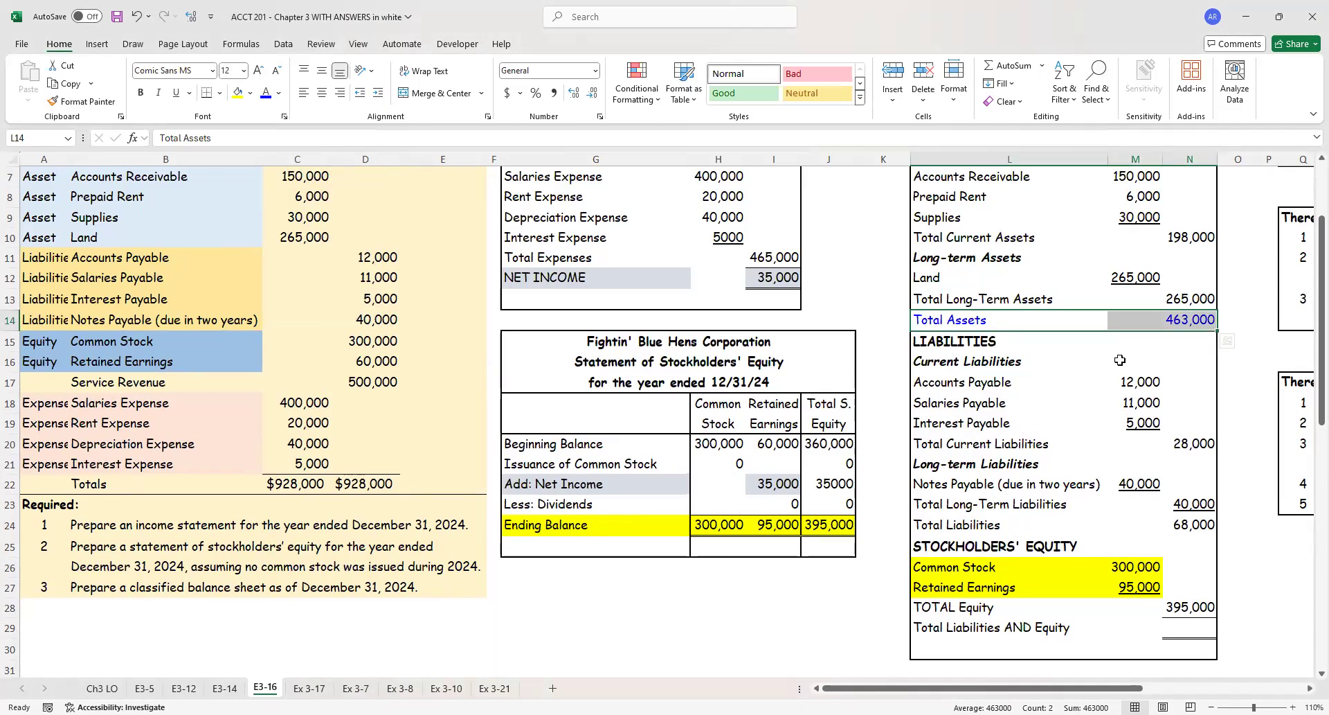
{"action": "left_click", "coordinate": [1177, 322]}
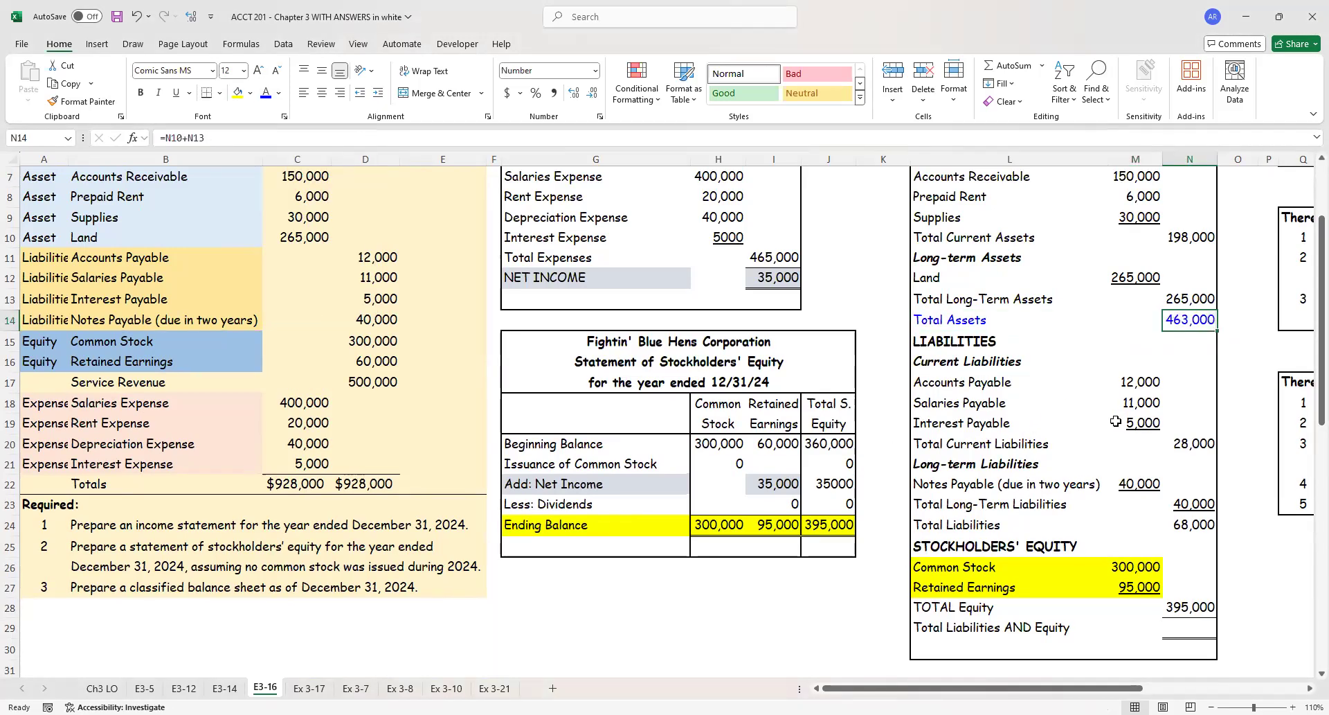
Step: Apply blue font colour to the Total Liabilities, TOTAL Equity and Total Liabilities AND Equity rows in L24:N24, L28:N28 and L29:N29
{"action": "left_click", "coordinate": [1193, 523]}
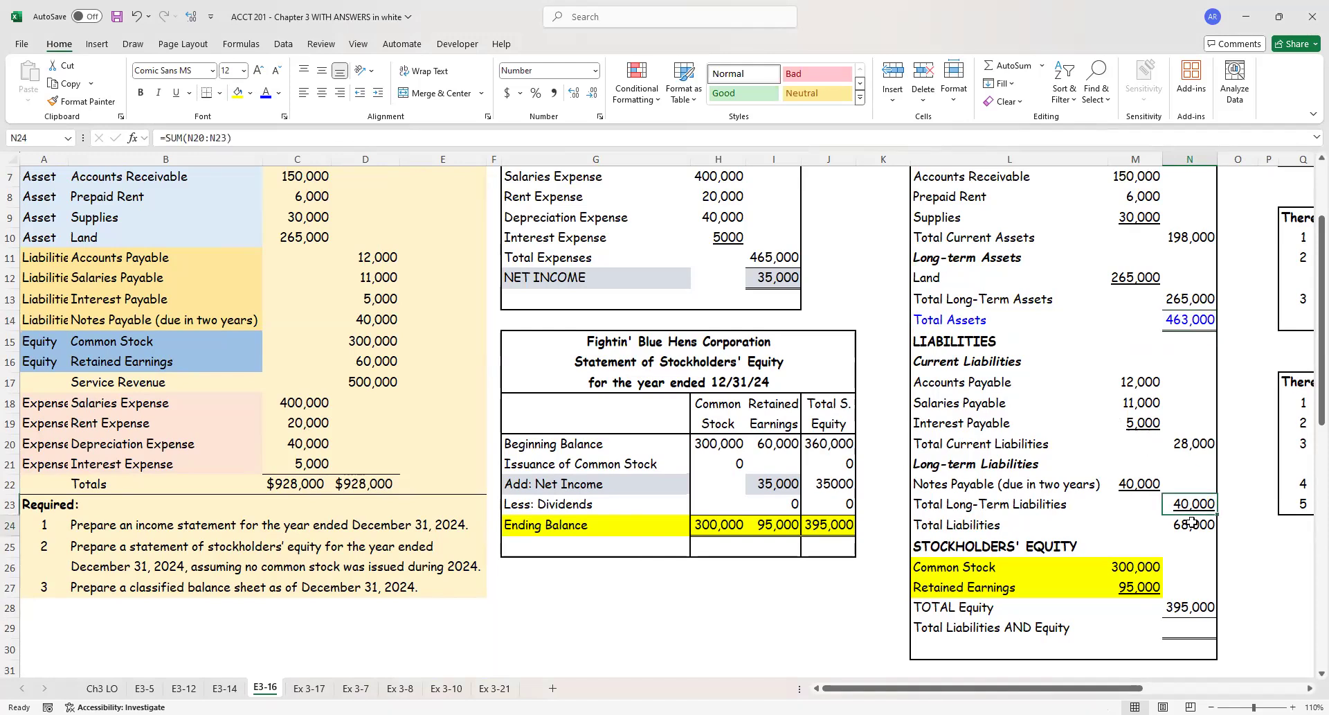
{"action": "left_click_drag", "start_coordinate": [1012, 528], "coordinate": [1179, 525]}
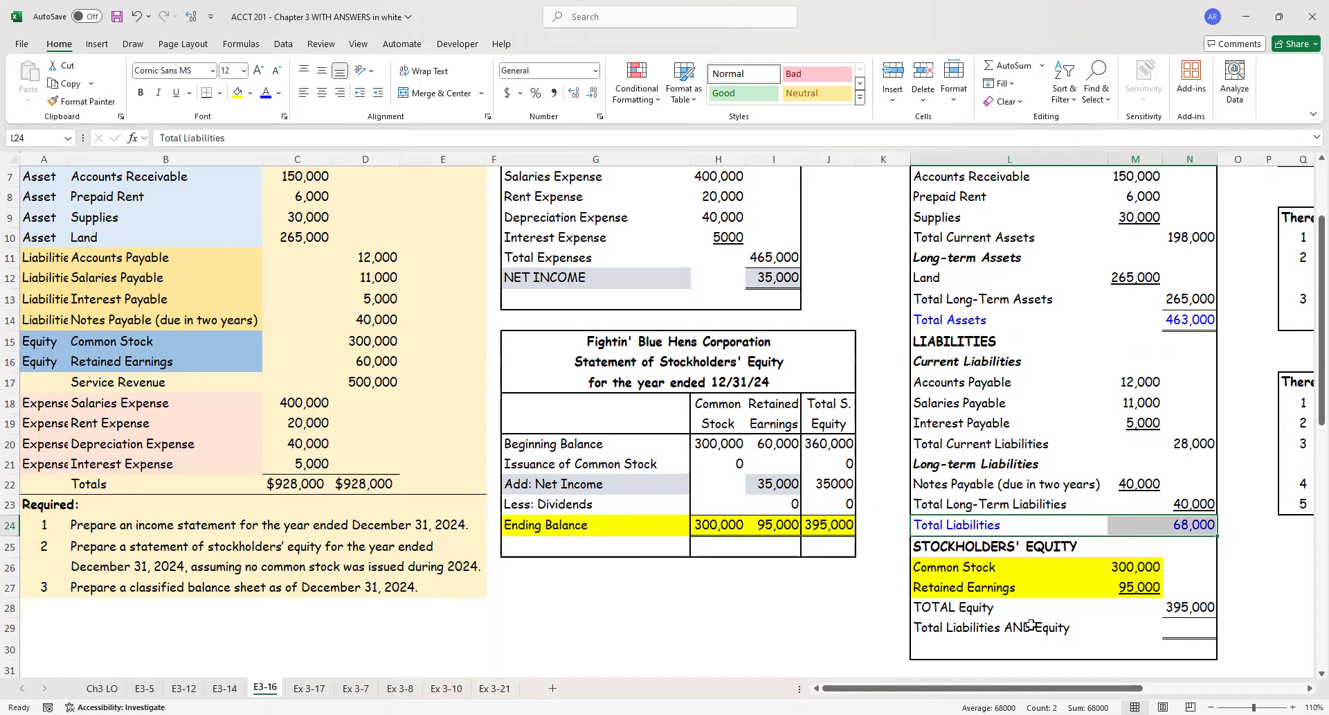
{"action": "left_click_drag", "start_coordinate": [961, 607], "coordinate": [1185, 607]}
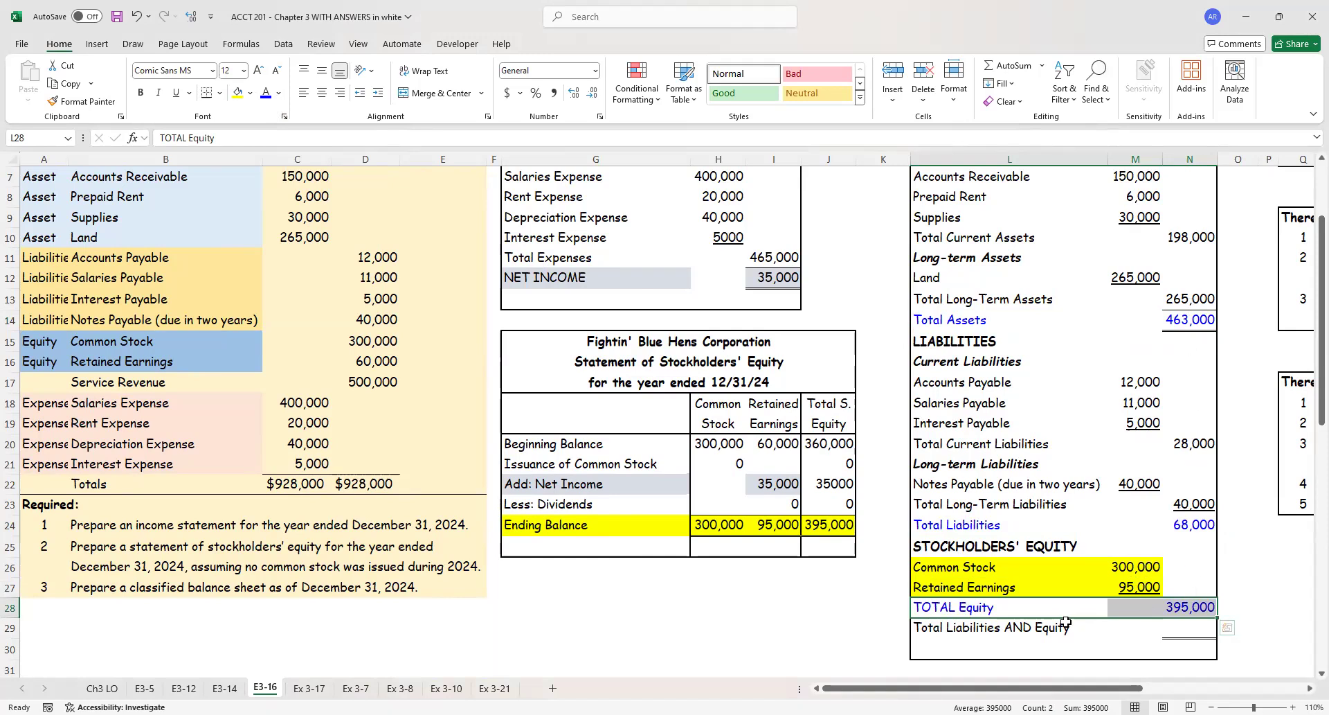
{"action": "left_click_drag", "start_coordinate": [1066, 627], "coordinate": [1191, 627]}
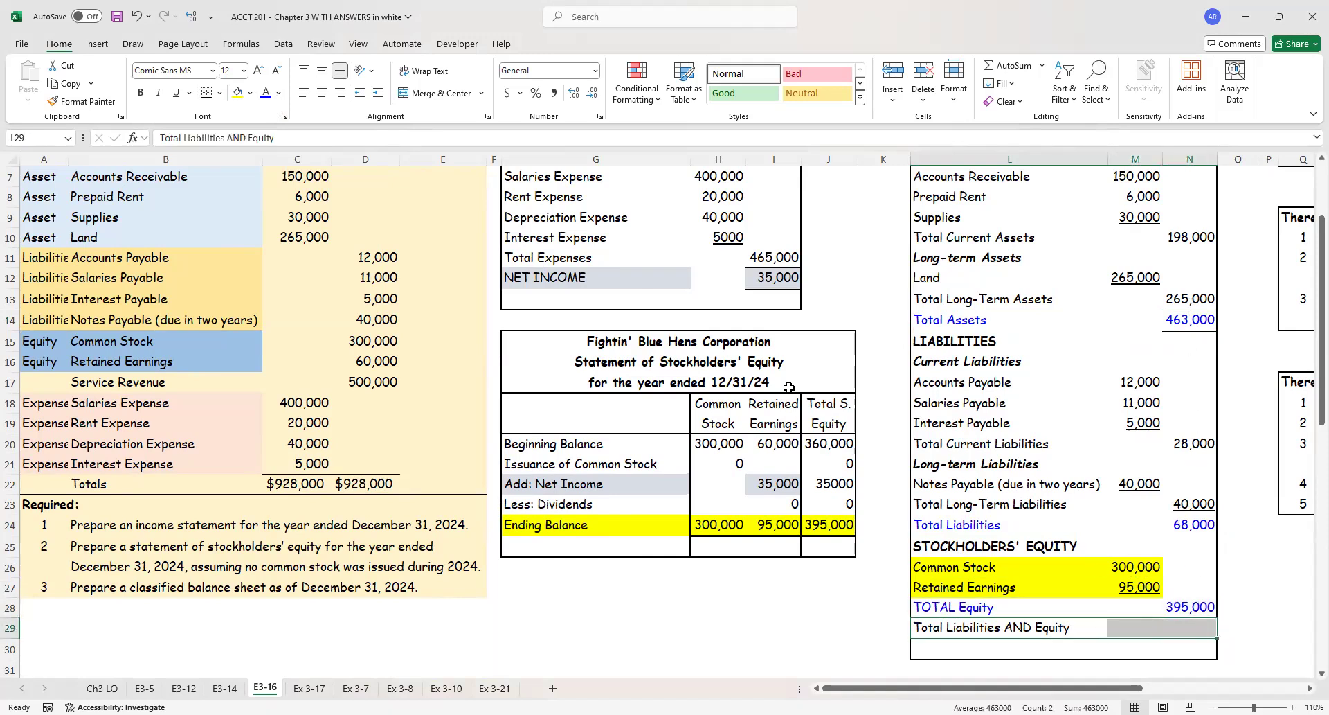
{"action": "left_click", "coordinate": [265, 93]}
Step: Fill the total liabilities and equity amount in N29 and the total assets amount in N14 with light gold
{"action": "left_click", "coordinate": [1180, 623]}
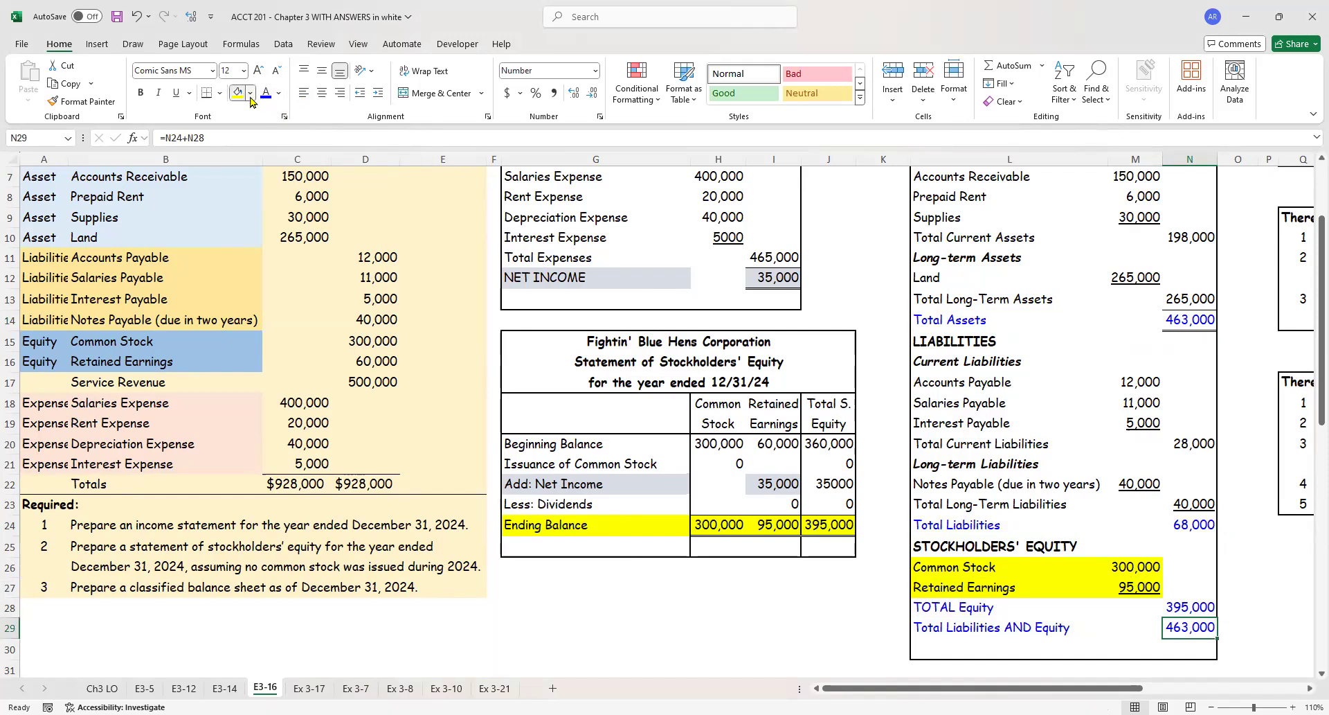
{"action": "left_click", "coordinate": [250, 93]}
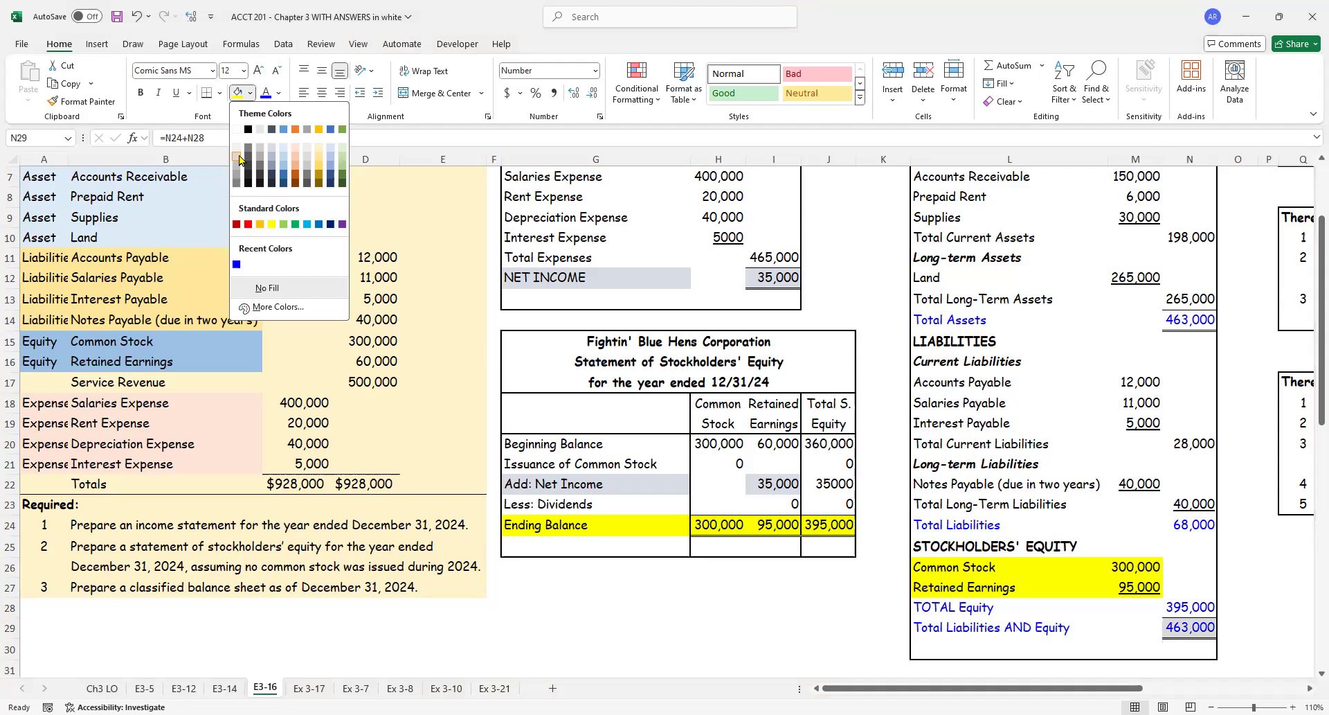
{"action": "left_click", "coordinate": [321, 170]}
{"action": "left_click", "coordinate": [1177, 317]}
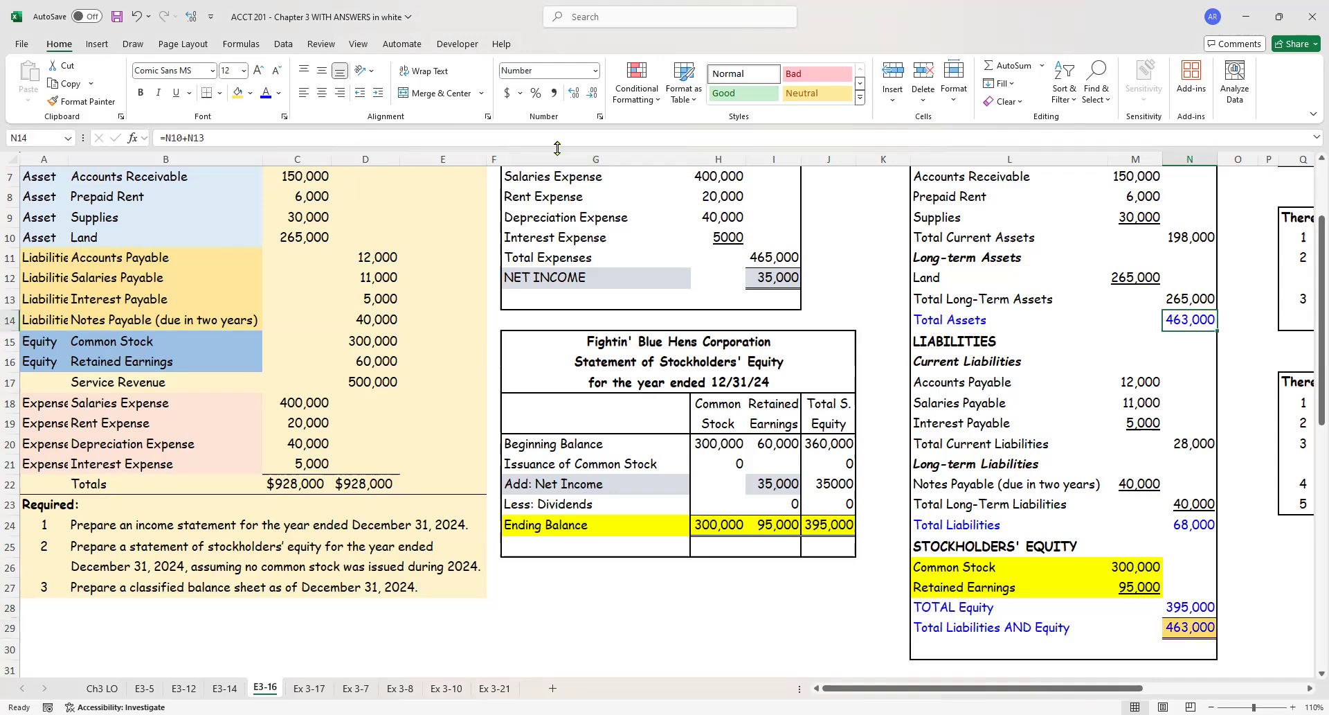
{"action": "left_click", "coordinate": [237, 94]}
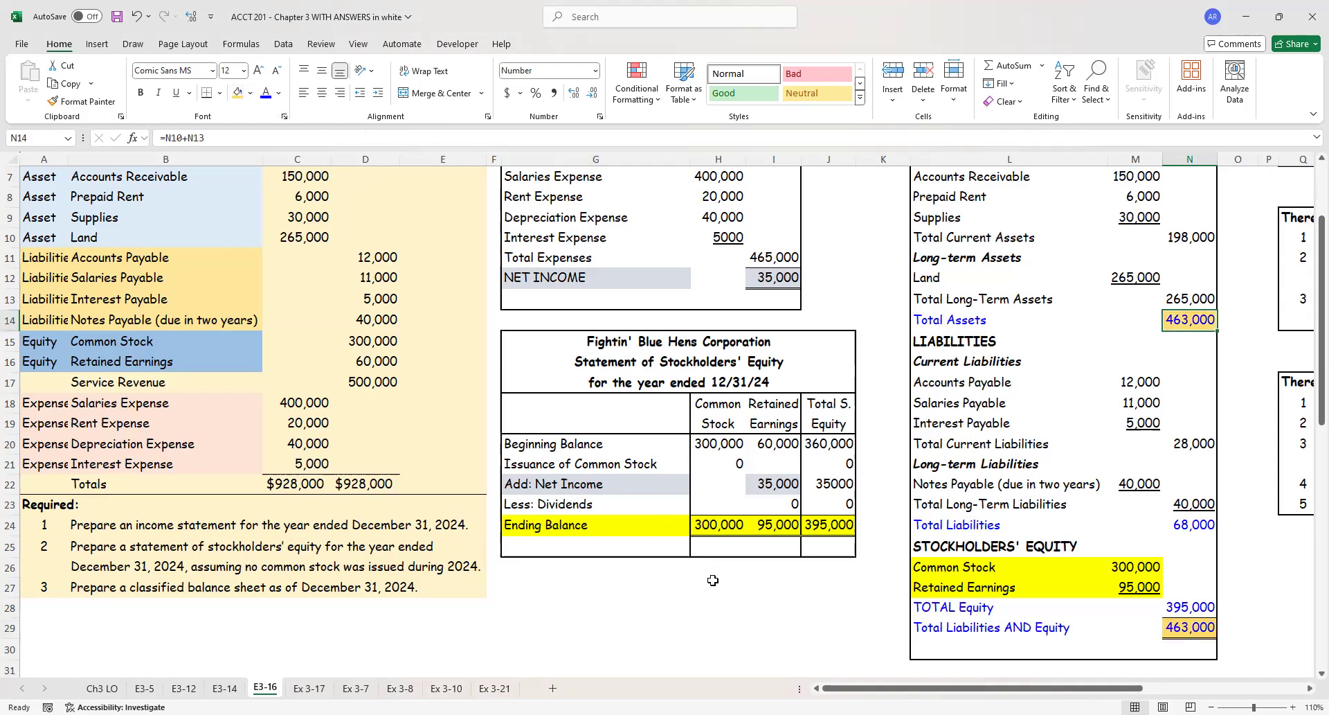
Step: Fill the Total Assets label in L14 and the Total Liabilities AND Equity label in L29 with the same light gold
{"action": "scroll", "coordinate": [750, 629], "scroll_direction": "up", "scroll_amount": 1}
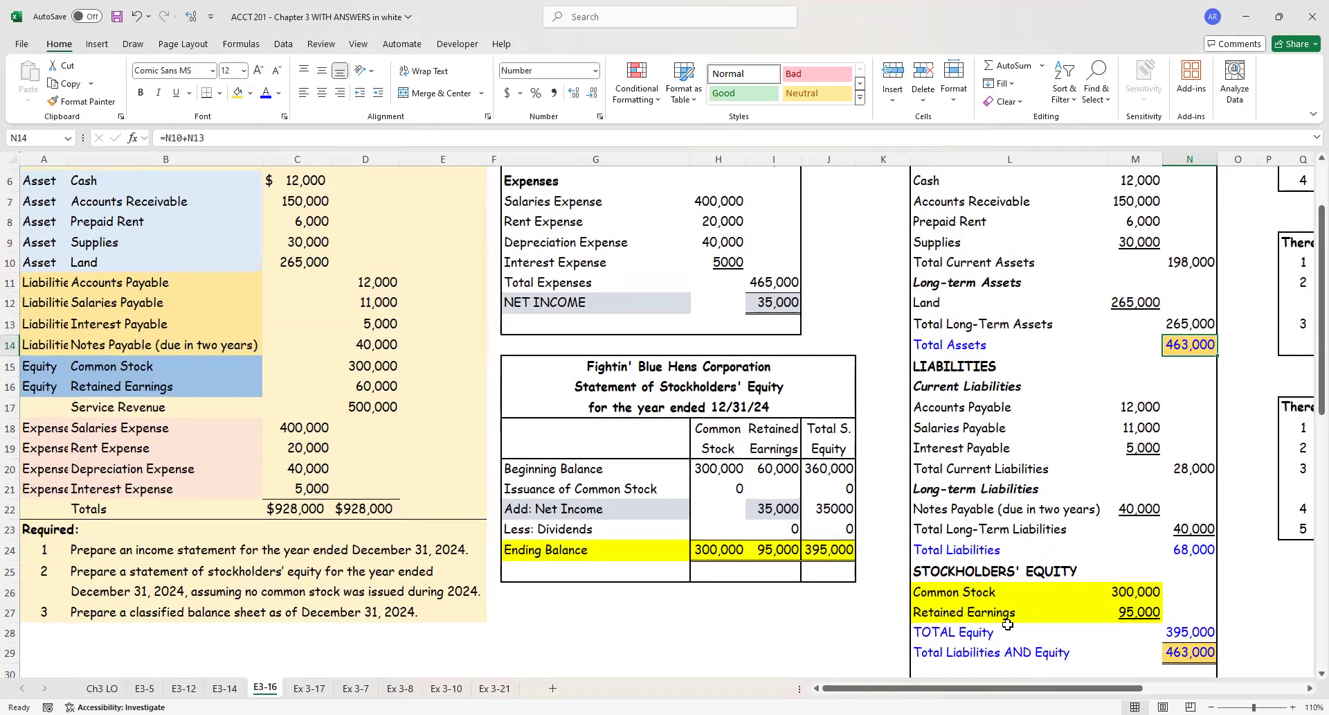
{"action": "left_click", "coordinate": [1039, 346]}
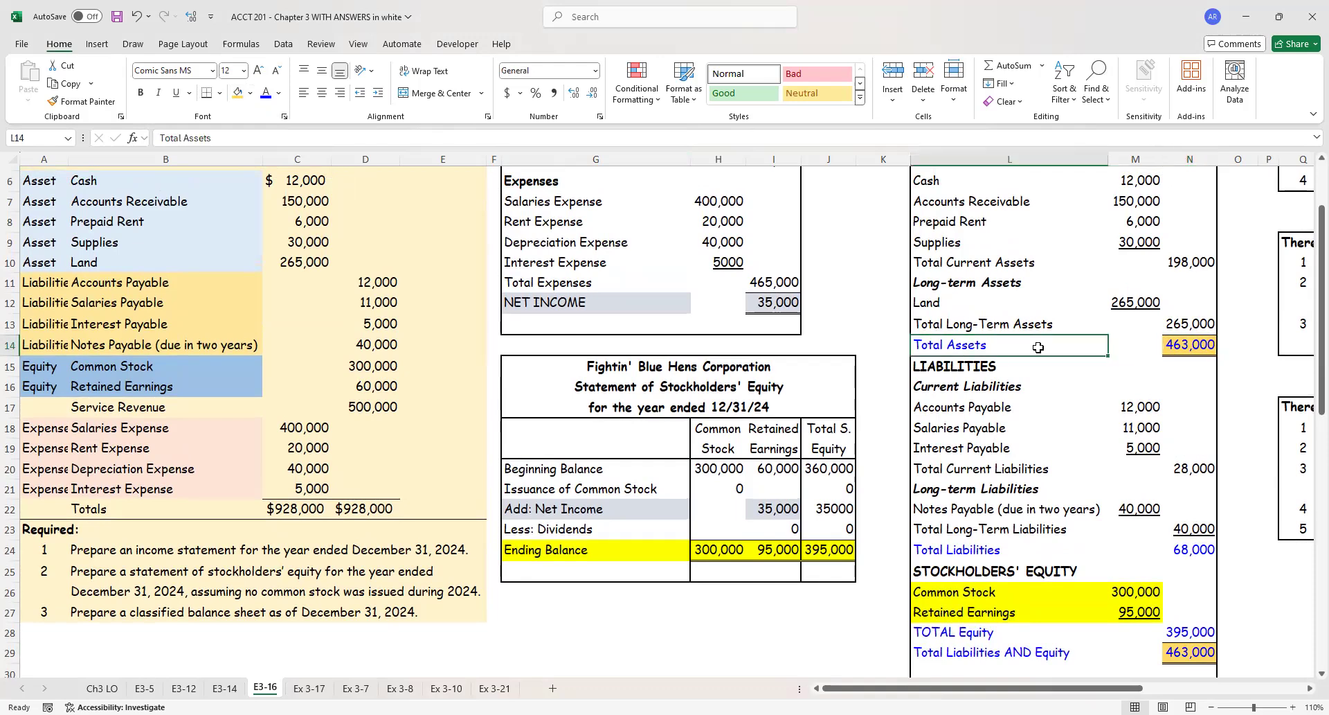
{"action": "left_click", "coordinate": [236, 92]}
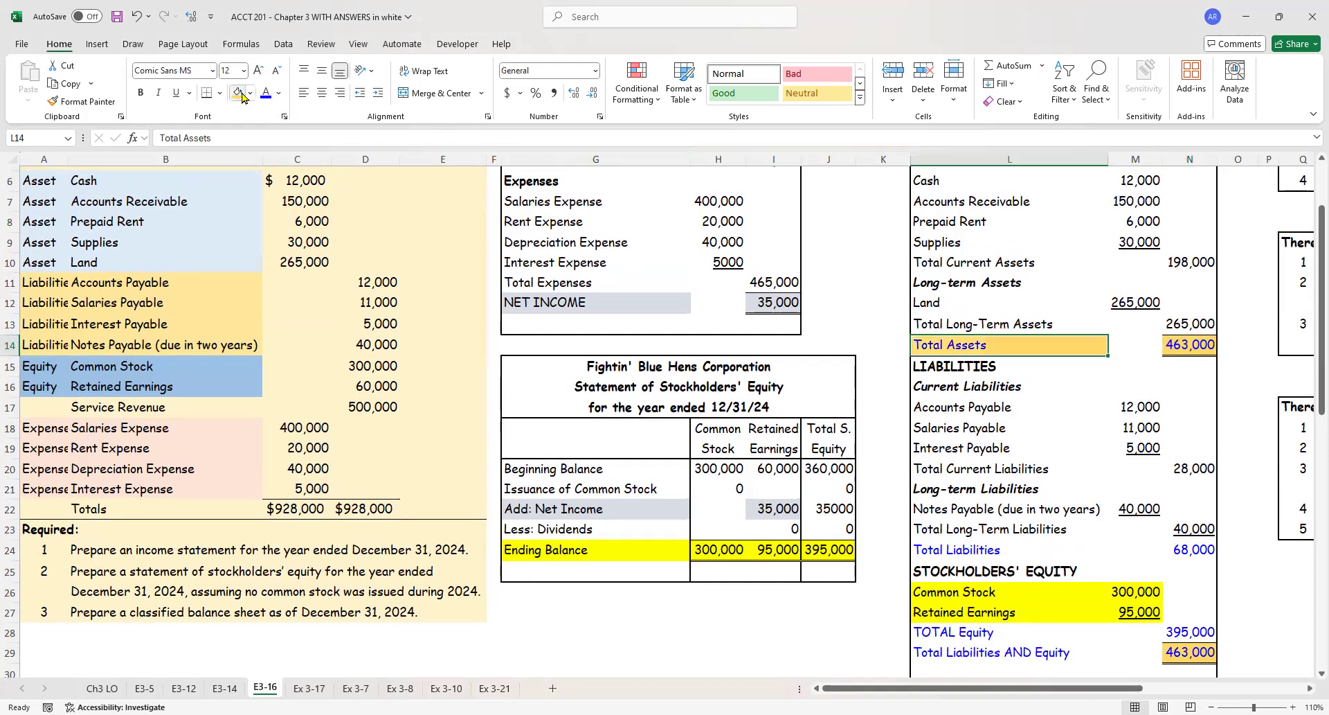
{"action": "left_click", "coordinate": [1042, 649]}
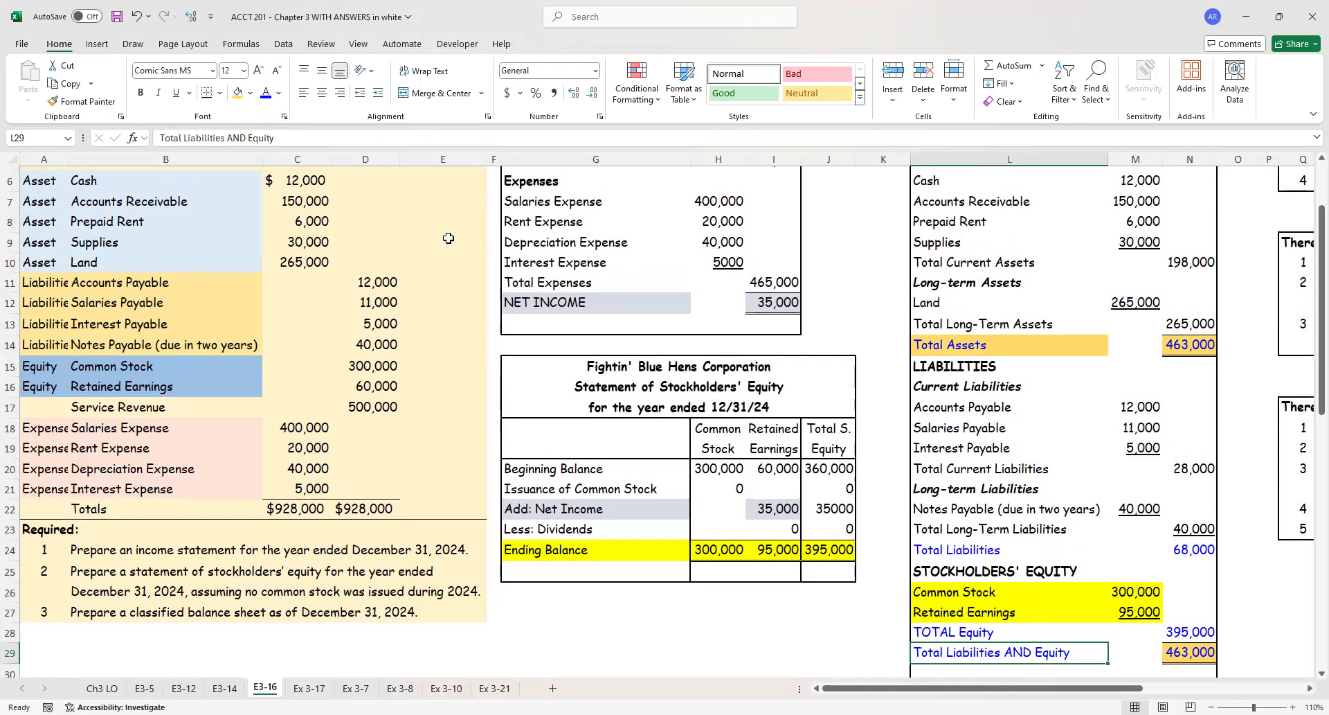
{"action": "left_click", "coordinate": [238, 93]}
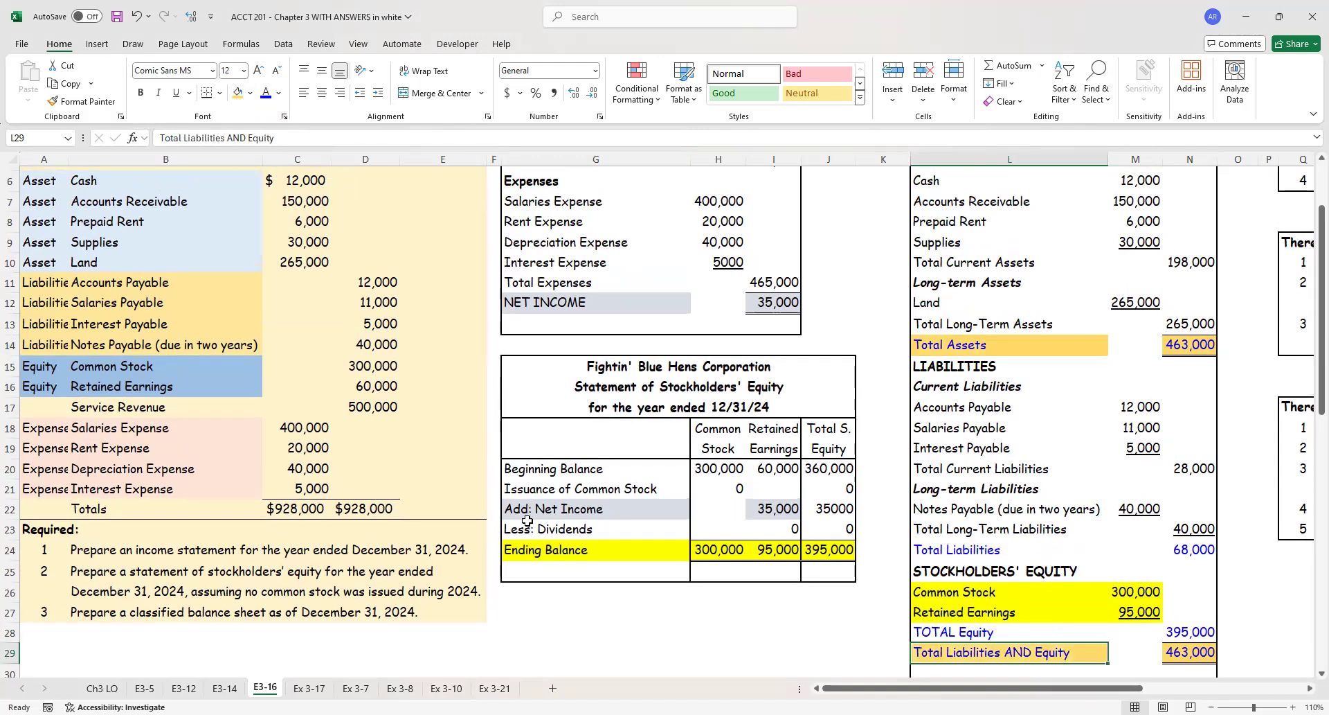
Step: Review the completed income statement, stockholders' equity statement and balance sheet, and the notes about each statement beside them
{"action": "scroll", "coordinate": [644, 657], "scroll_direction": "up", "scroll_amount": 2}
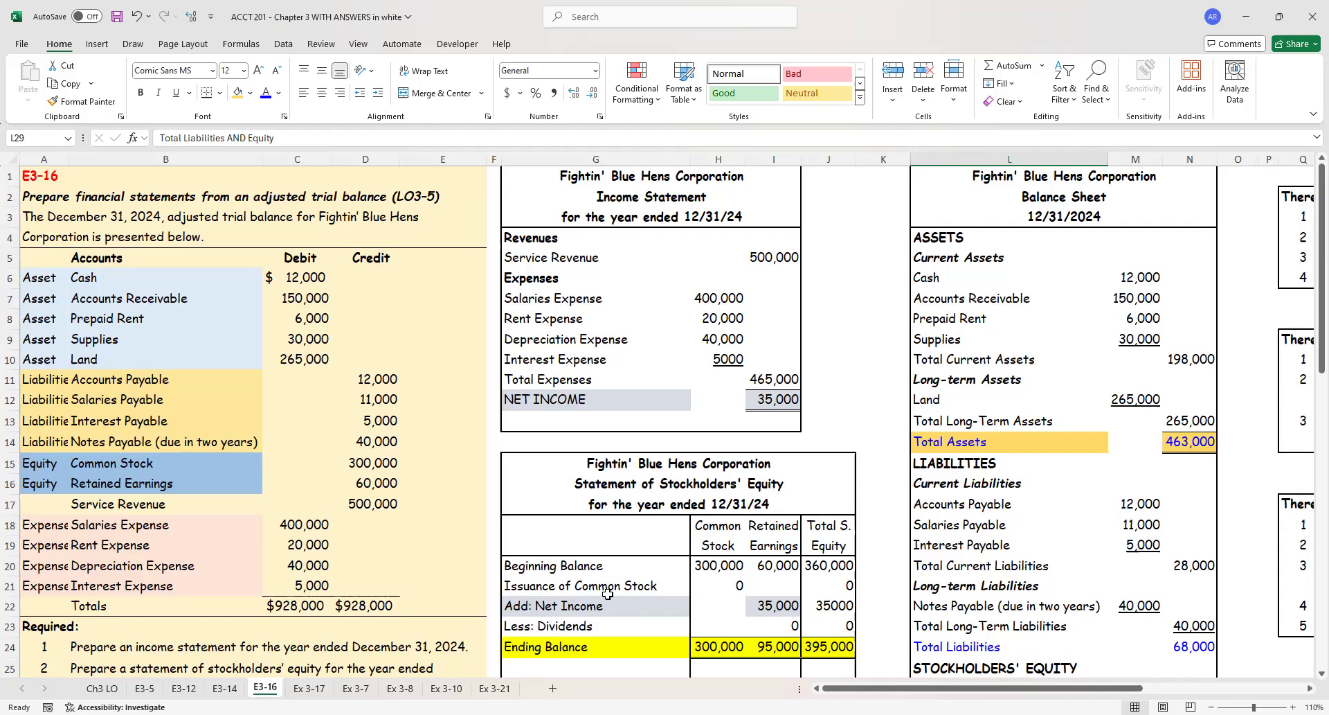
{"action": "scroll", "coordinate": [608, 595], "scroll_direction": "down", "scroll_amount": 2}
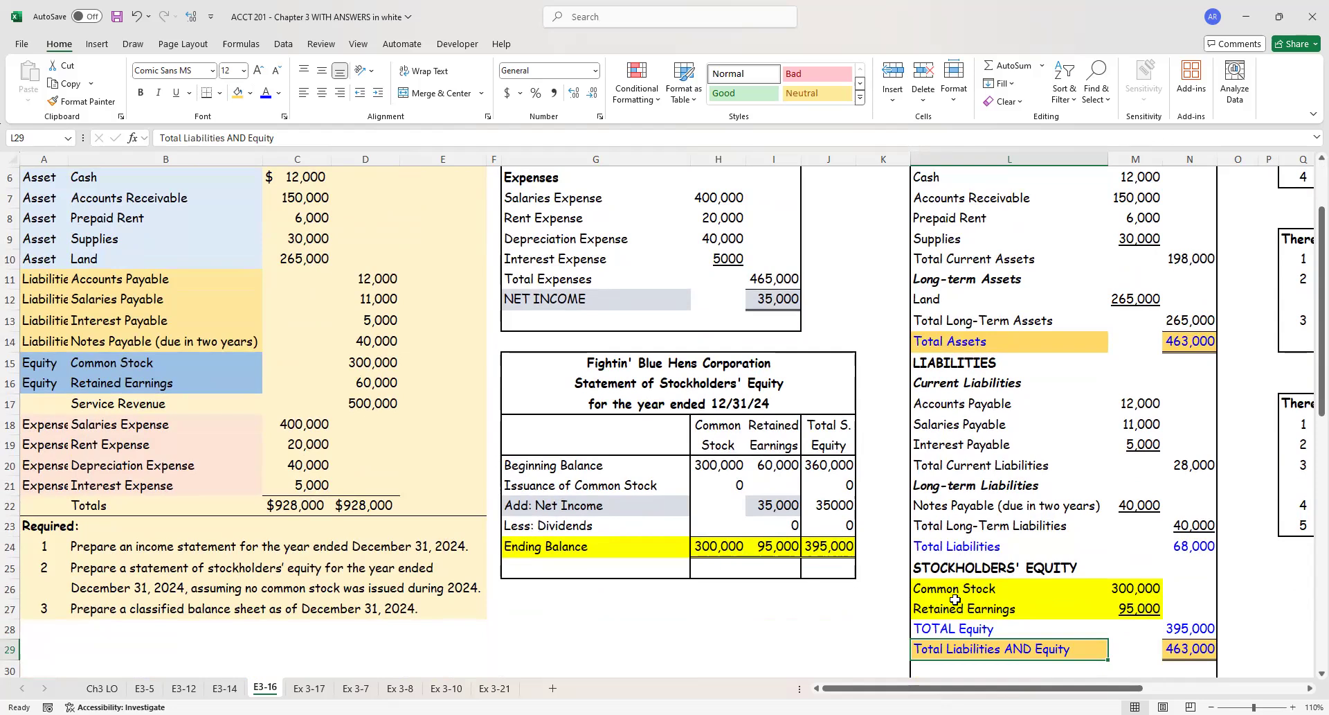
{"action": "scroll", "coordinate": [984, 433], "scroll_direction": "up", "scroll_amount": 2}
{"action": "scroll", "coordinate": [984, 432], "scroll_direction": "up", "scroll_amount": 3}
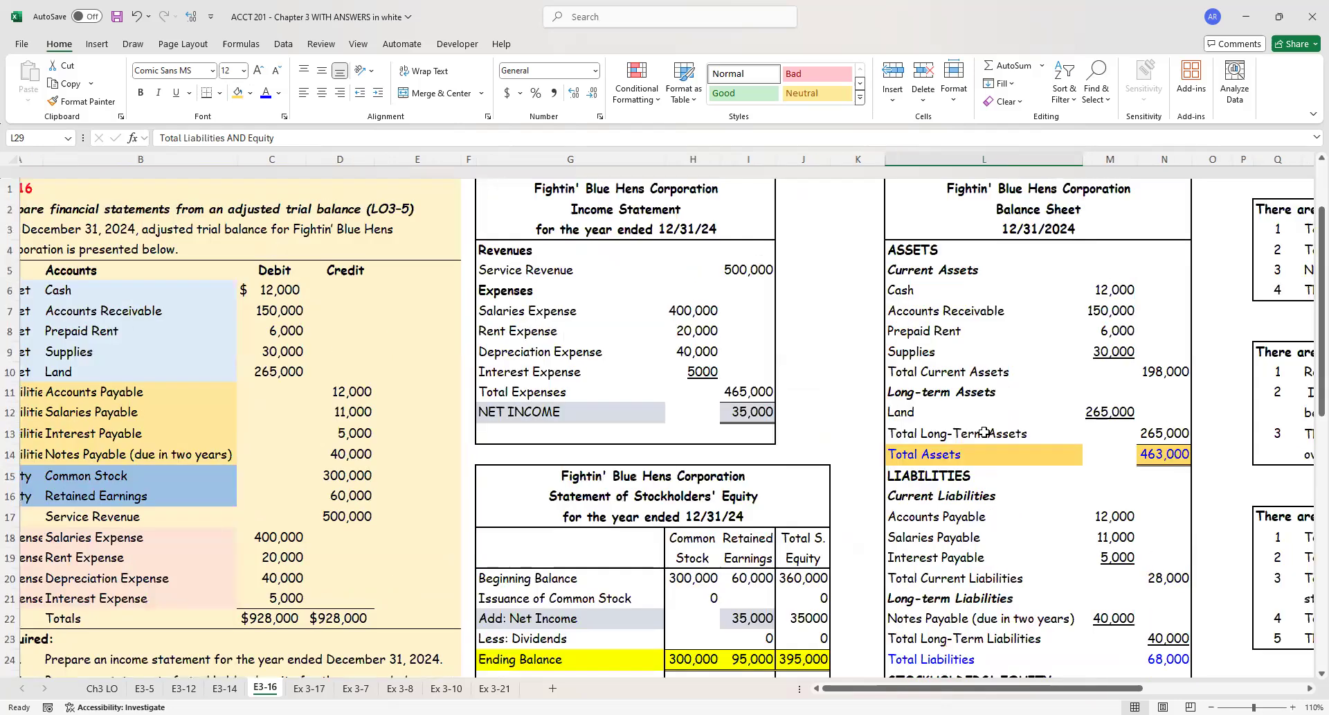
{"action": "scroll", "coordinate": [984, 433], "scroll_direction": "down", "scroll_amount": 2}
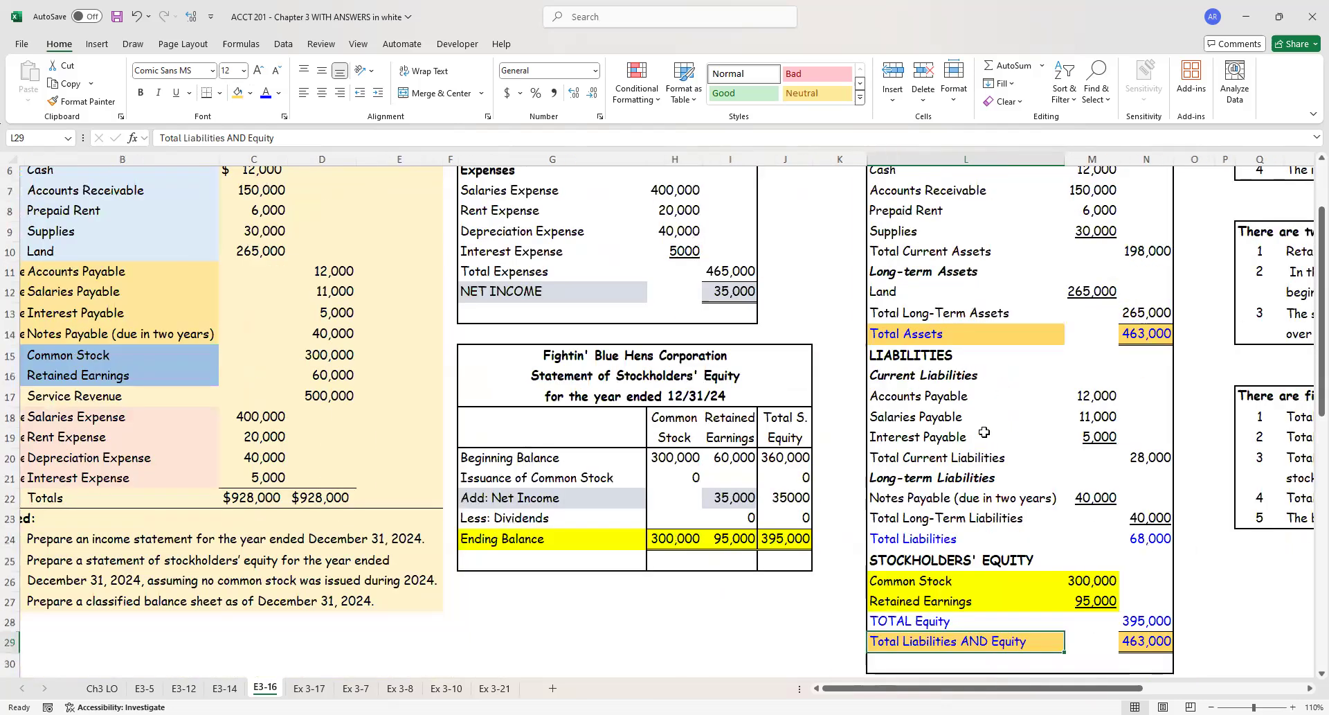
{"action": "scroll", "coordinate": [1024, 365], "scroll_direction": "up", "scroll_amount": 2}
{"action": "scroll", "coordinate": [1069, 219], "scroll_direction": "left", "scroll_amount": 1}
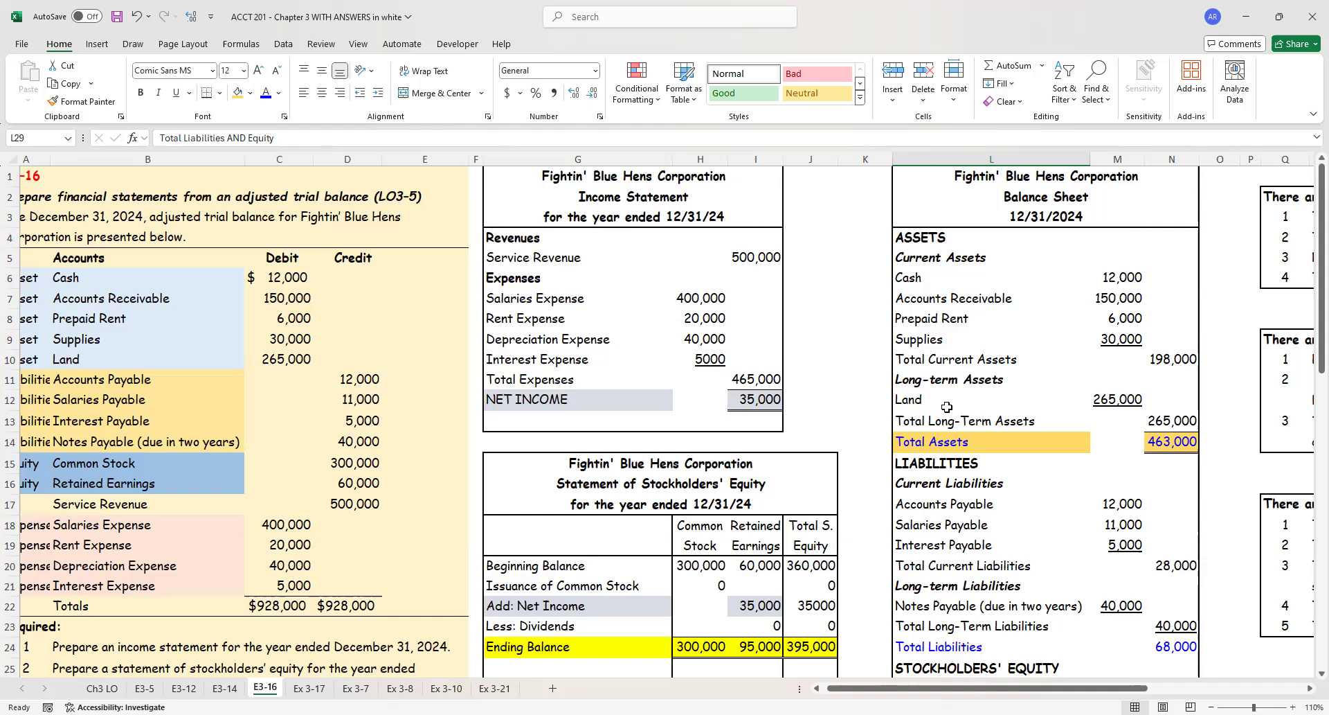
{"action": "scroll", "coordinate": [946, 407], "scroll_direction": "right", "scroll_amount": 2}
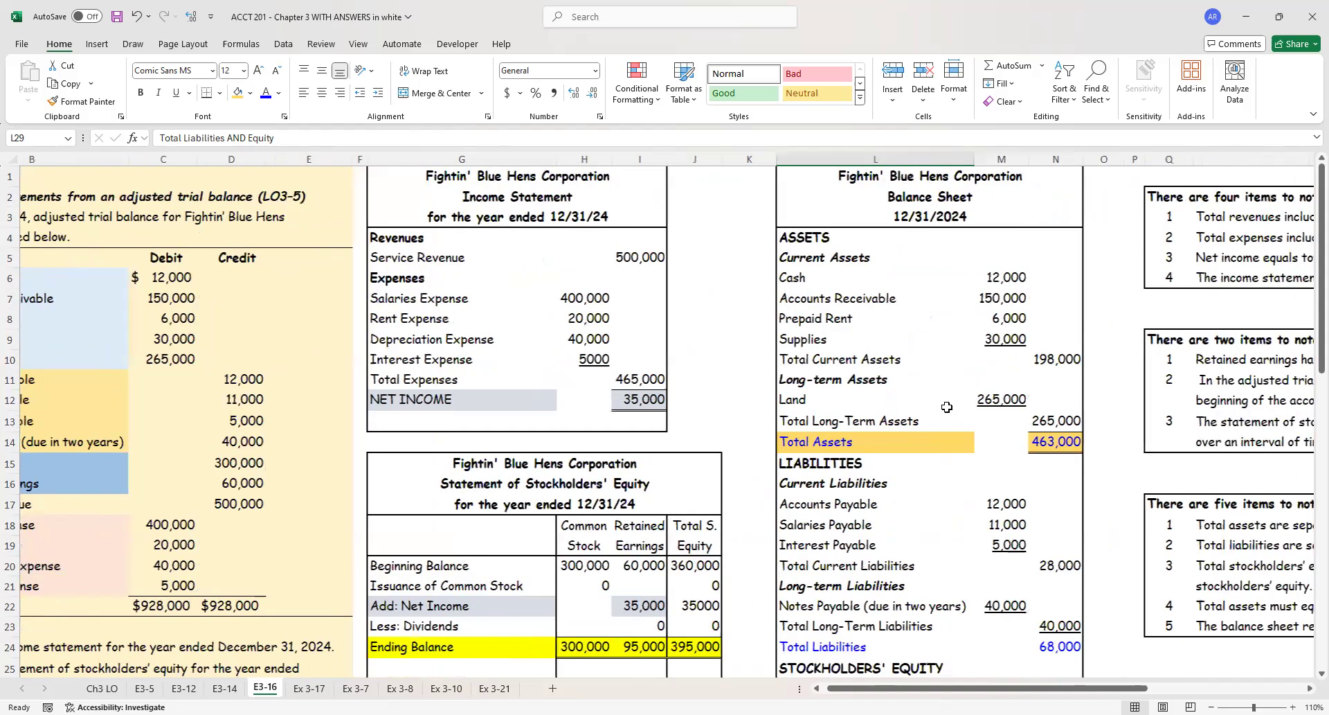
{"action": "scroll", "coordinate": [946, 407], "scroll_direction": "right", "scroll_amount": 6}
{"action": "scroll", "coordinate": [1006, 462], "scroll_direction": "right", "scroll_amount": 1}
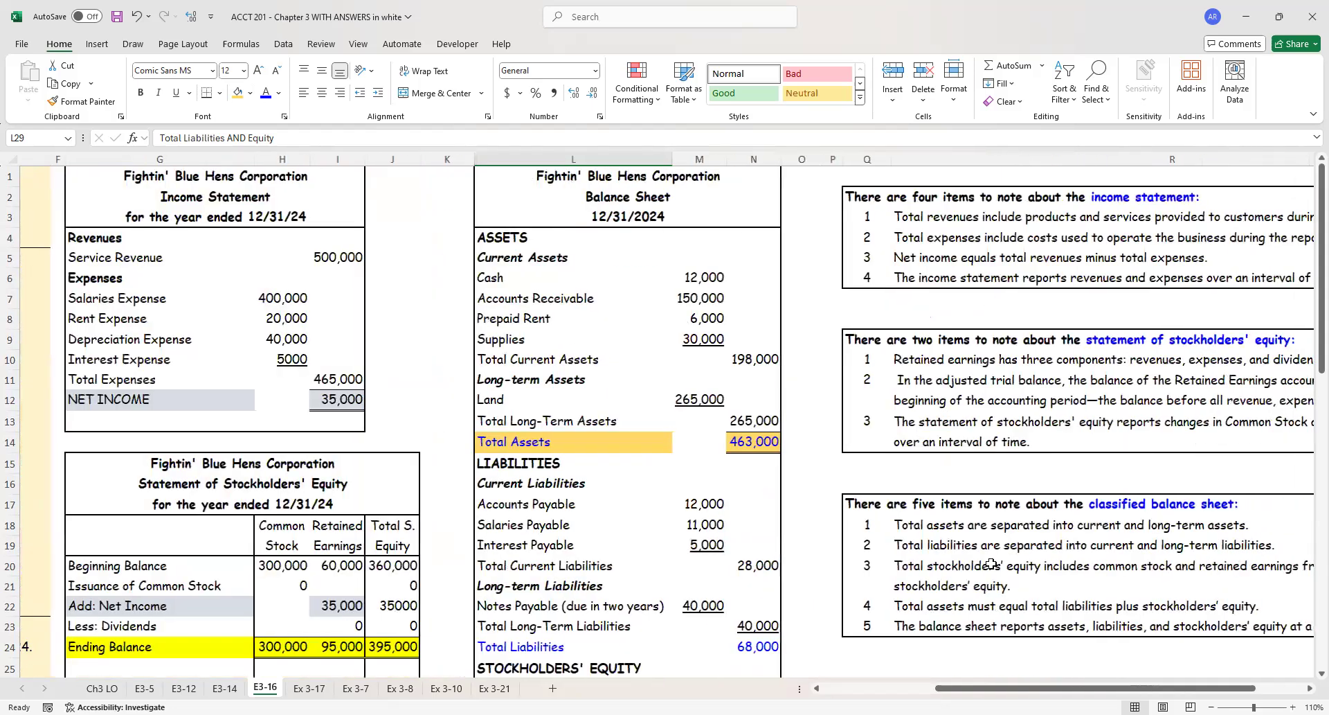